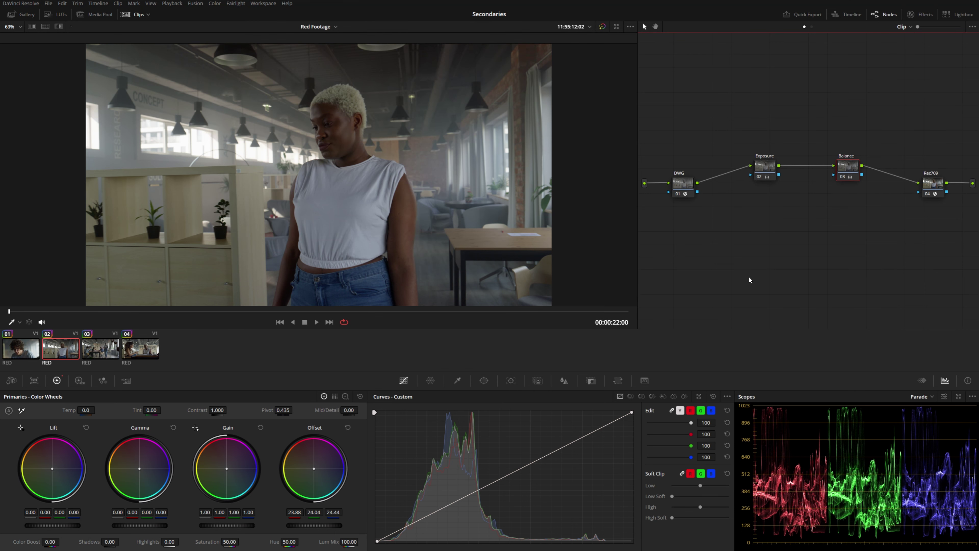
key(Down)
key(Down)
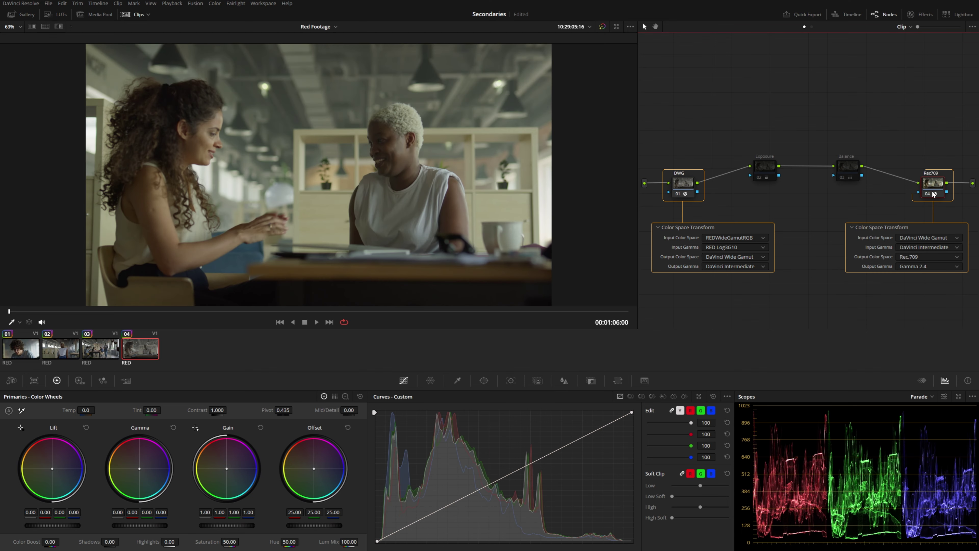
Re-enable the Exposure and Balance nodes on the fourth clip and play it.
click(769, 169)
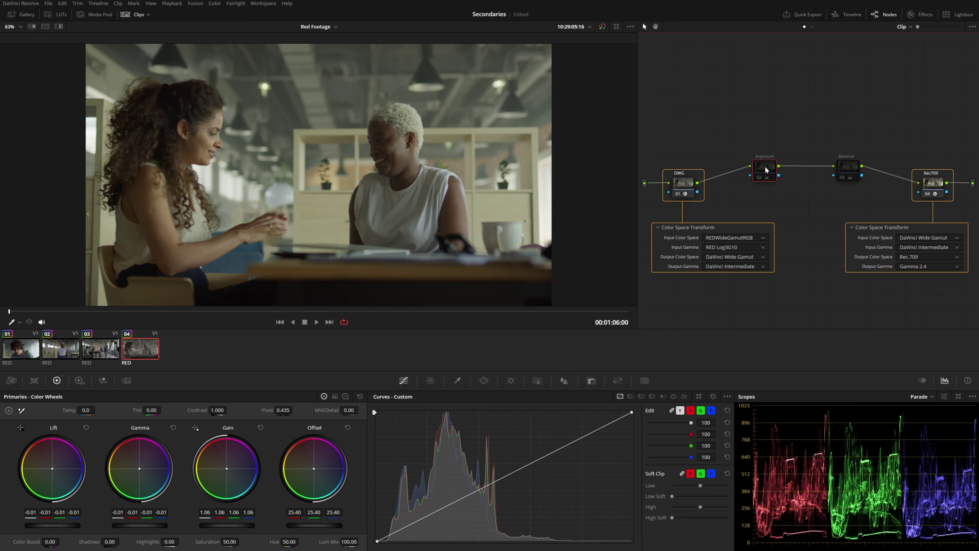
click(844, 173)
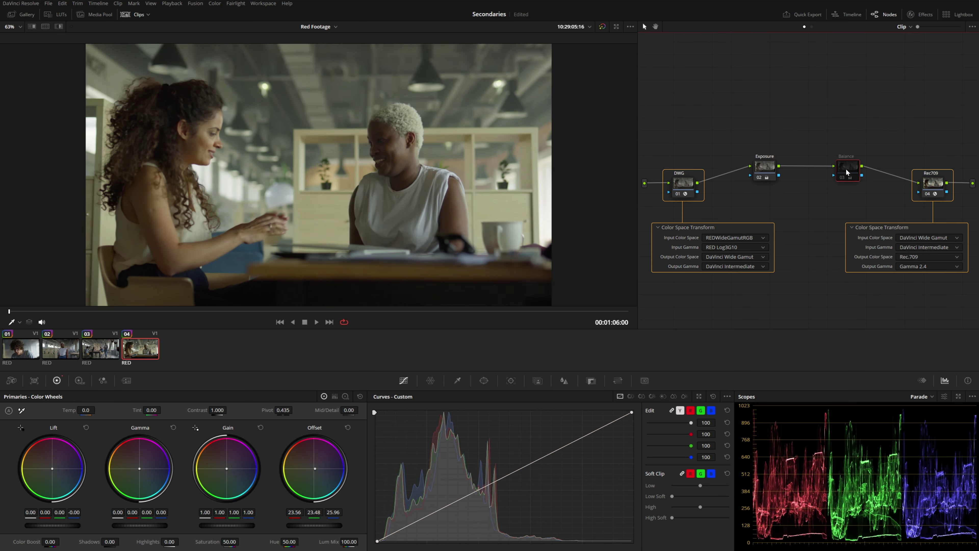
key(ctrl+d)
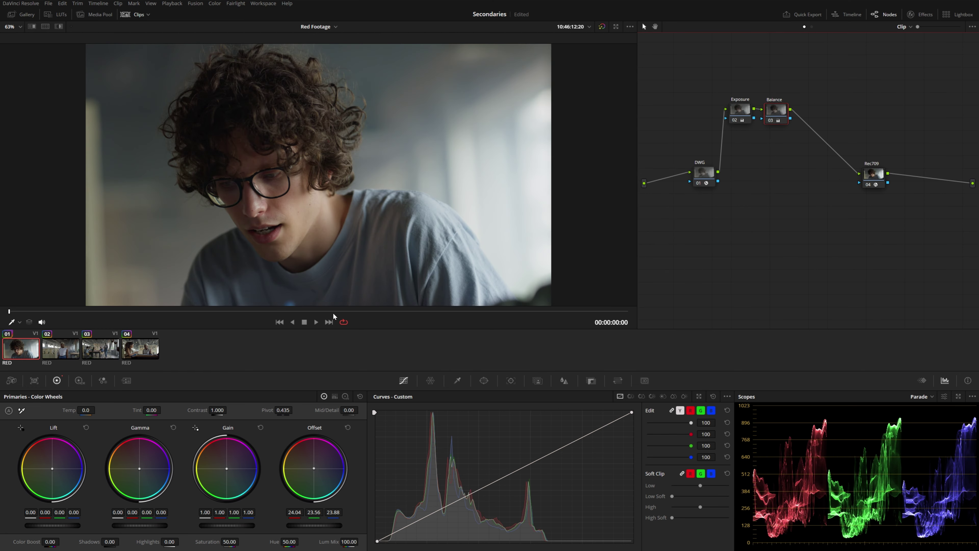
key(space)
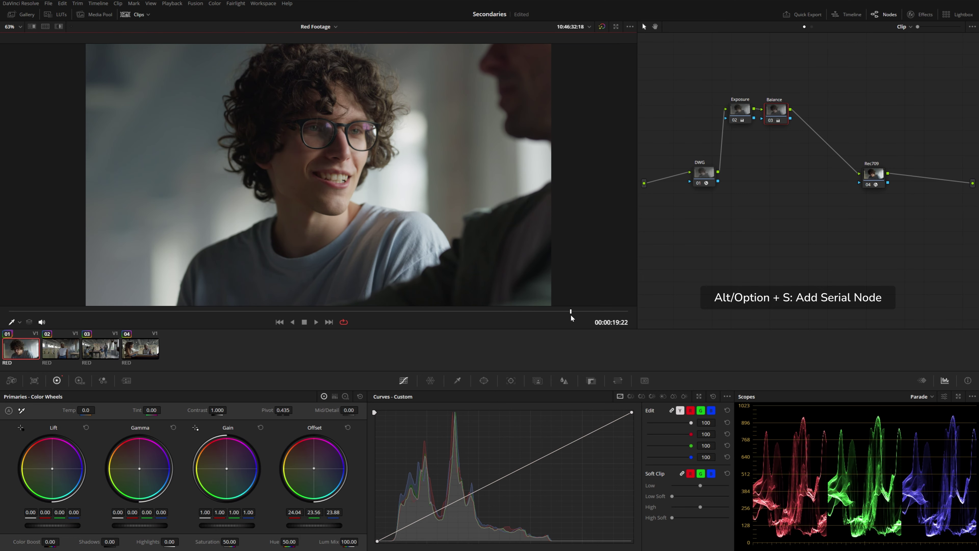
Add a serial node after the Balance node on the first clip and open the power window controls.
key(alt+s)
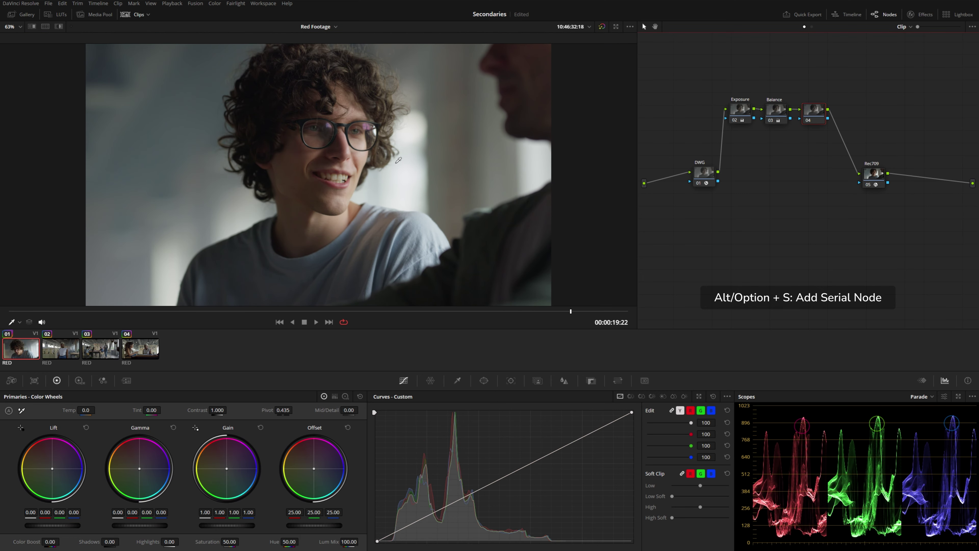
click(484, 381)
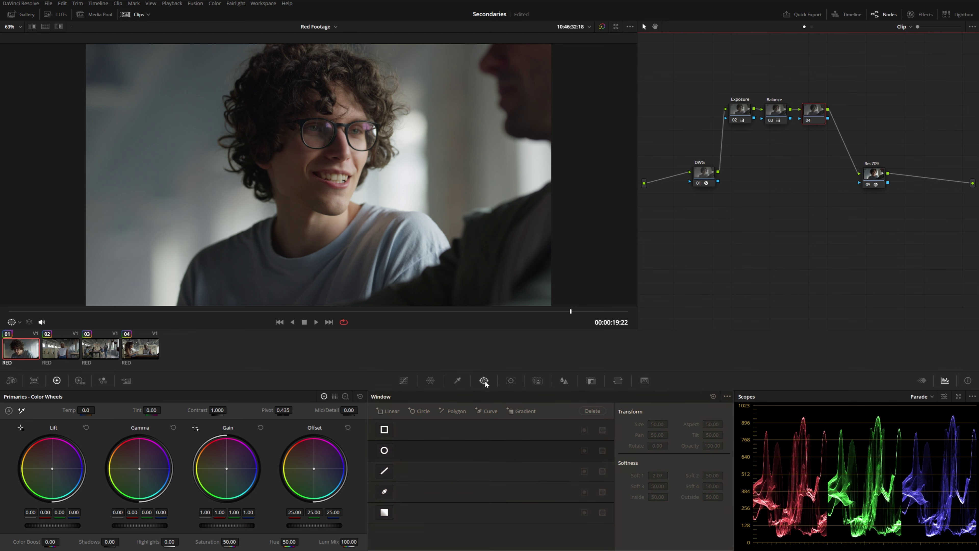
mouse_move(819, 115)
mouse_down()
mouse_move(818, 106)
mouse_move(821, 115)
mouse_up()
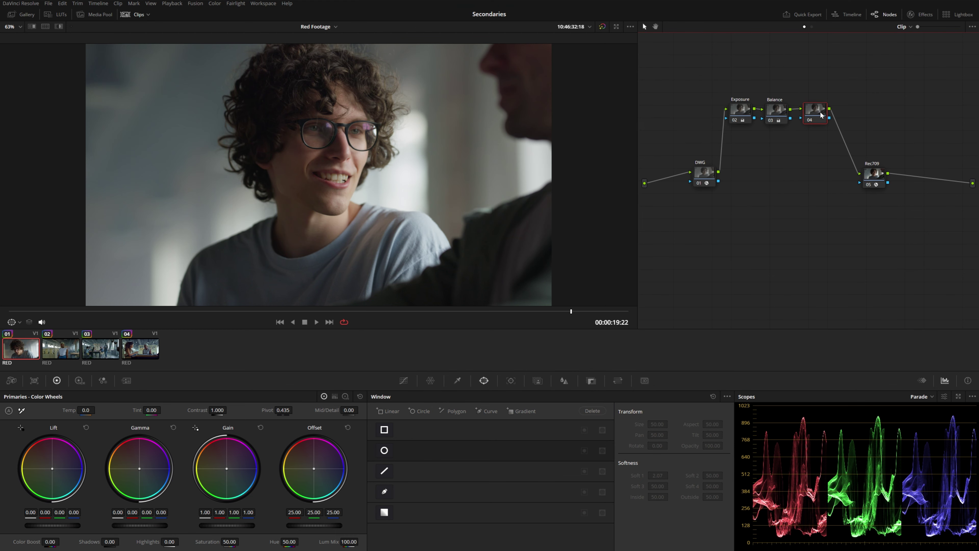
With the new node's gamma at 0.05 and saturation at 0.20, try circle and linear windows over the man's face.
drag(155, 525, 193, 519)
drag(283, 539, 284, 539)
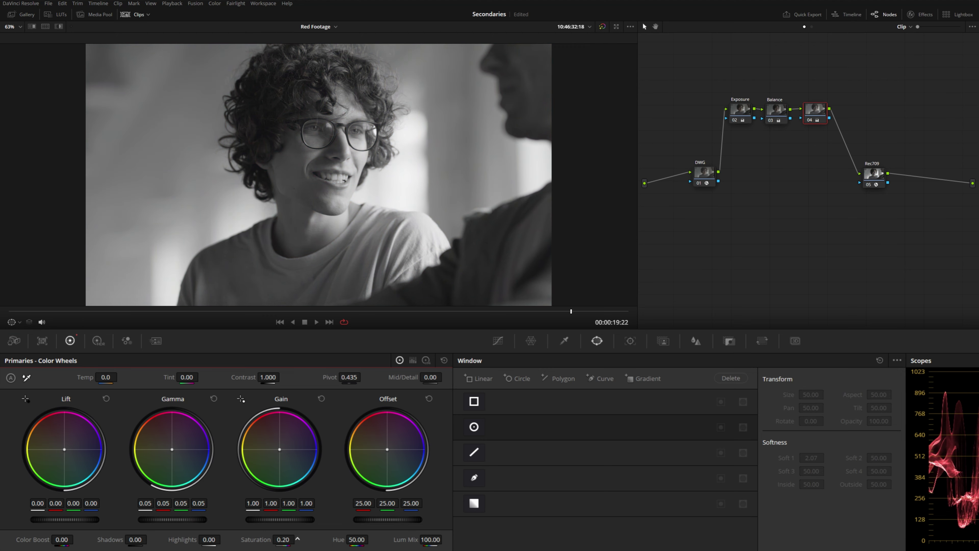
click(474, 427)
drag(366, 181, 466, 170)
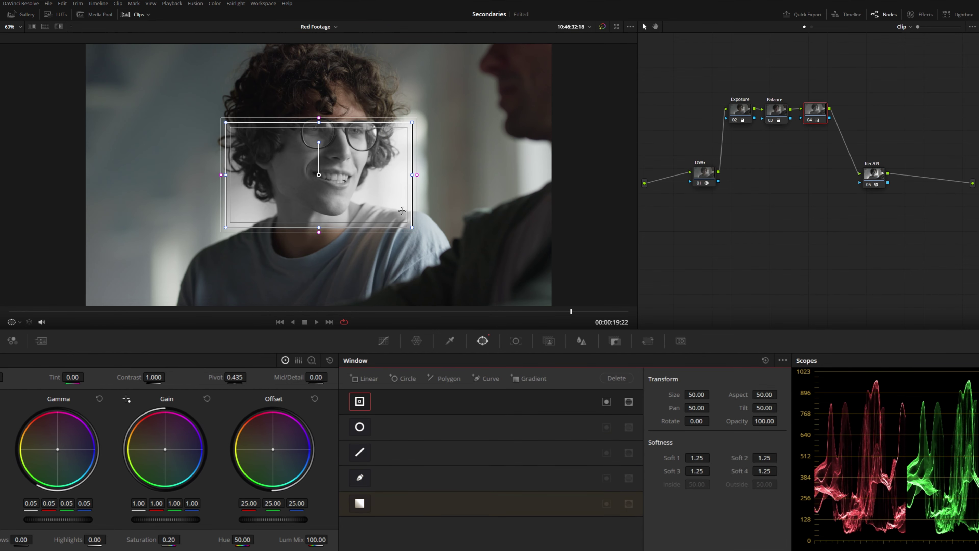
drag(413, 228, 519, 223)
Try a curve window traced around the man's face, followed by a gradient window.
click(366, 169)
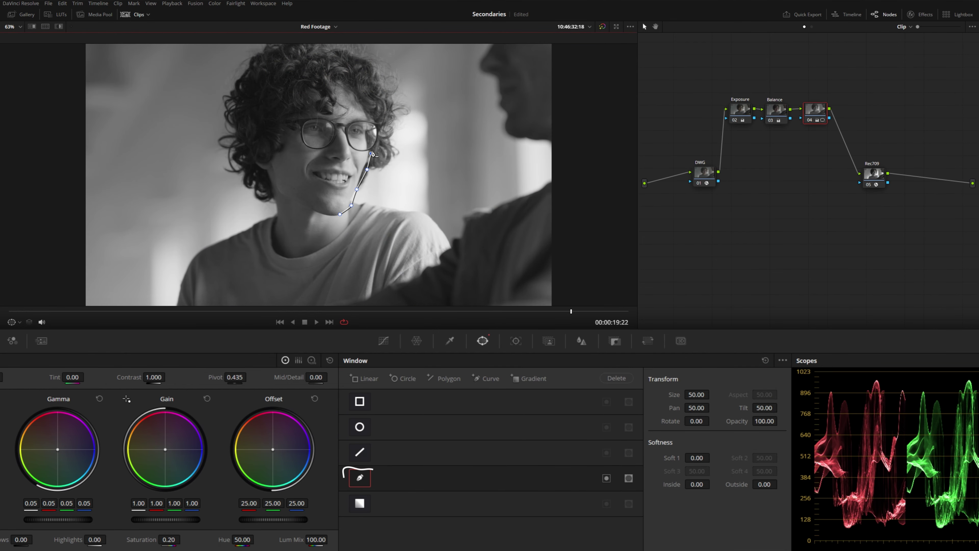
click(371, 137)
click(349, 88)
click(331, 83)
click(317, 112)
click(272, 120)
click(267, 156)
click(282, 187)
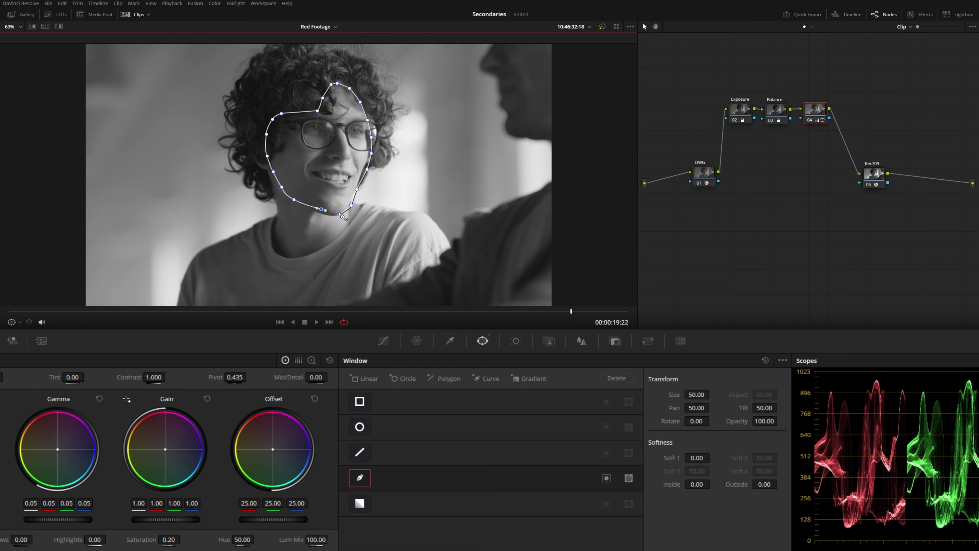
click(360, 503)
drag(317, 226, 400, 239)
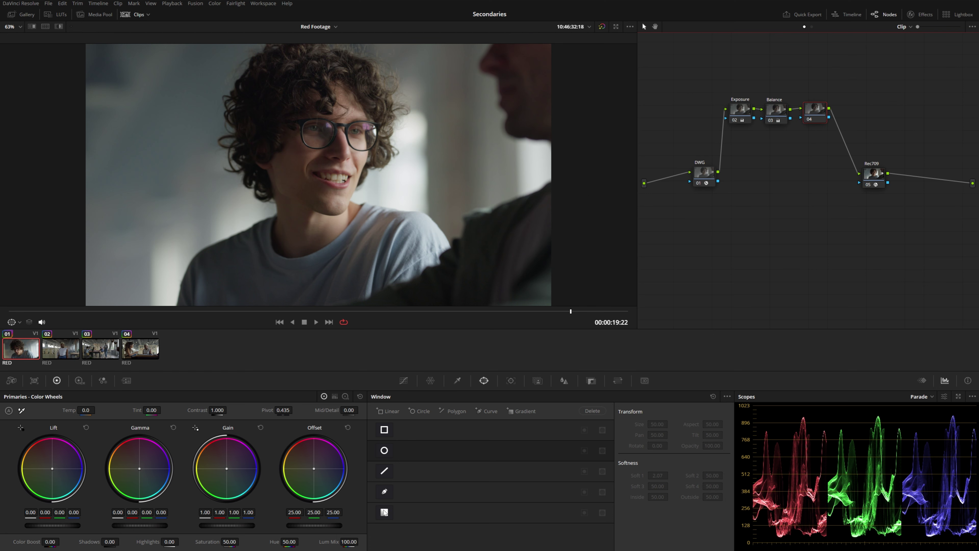
Give the new node a warm offset within a gradient window angled from beyond the frame's upper-right corner, rotation about 63 and softness about 14.
click(384, 512)
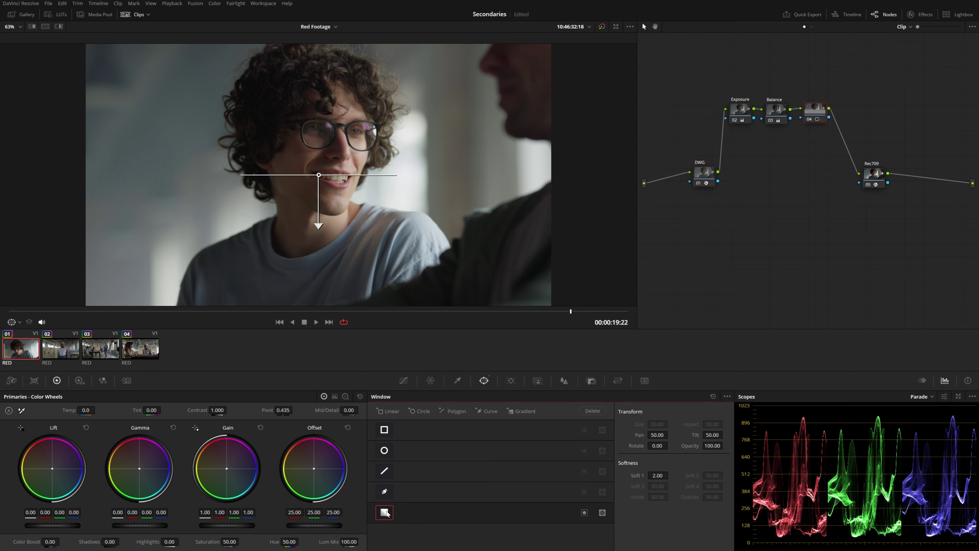
drag(335, 512, 311, 512)
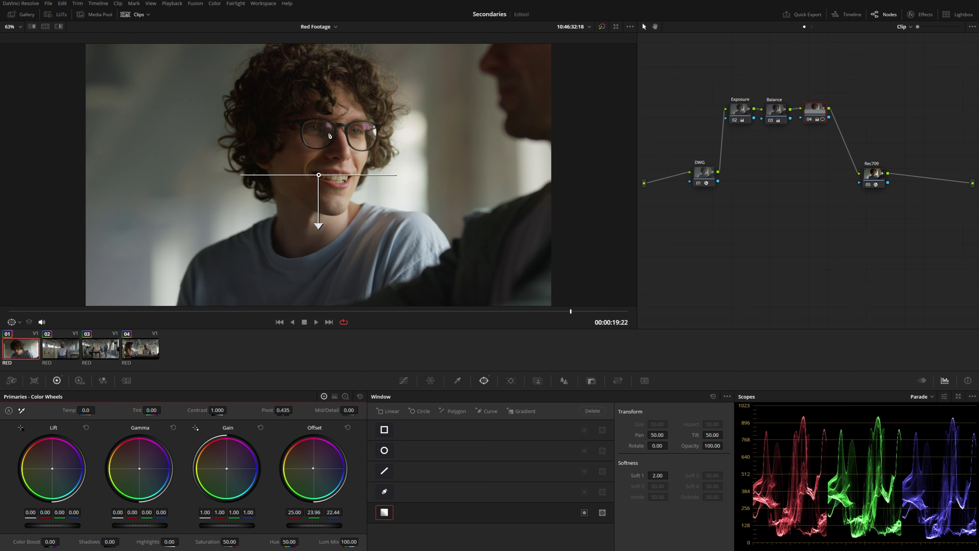
drag(319, 175, 577, 43)
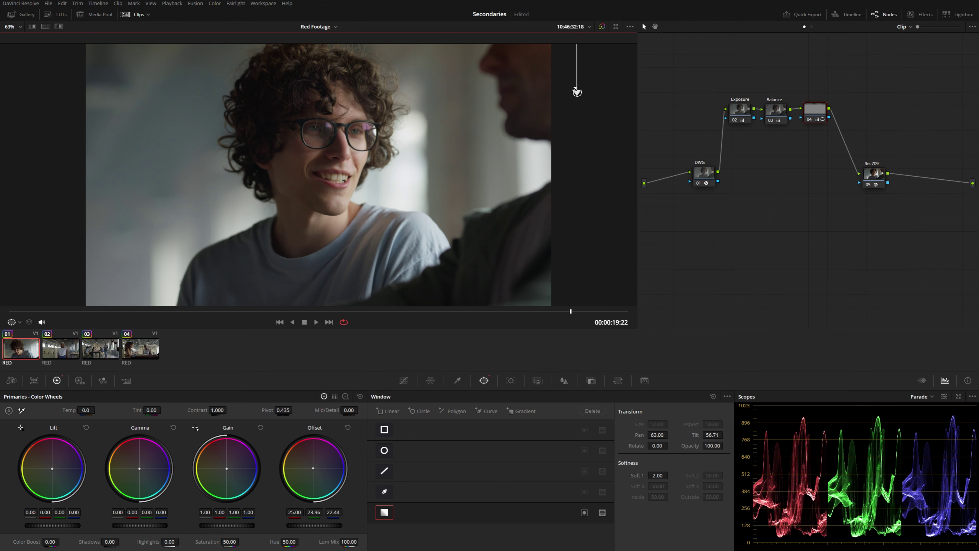
drag(577, 97, 334, 170)
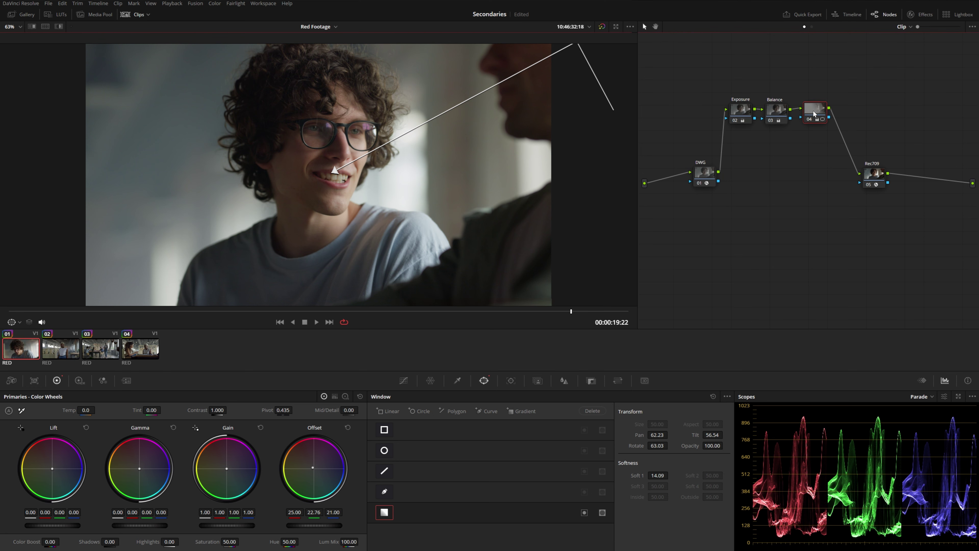
Label the warm gradient node "Win Lt".
right_click(813, 113)
click(829, 124)
Add a parallel node to Win Lt instead of a serial one, and move Win Lt up to separate the two branches.
key(alt+s)
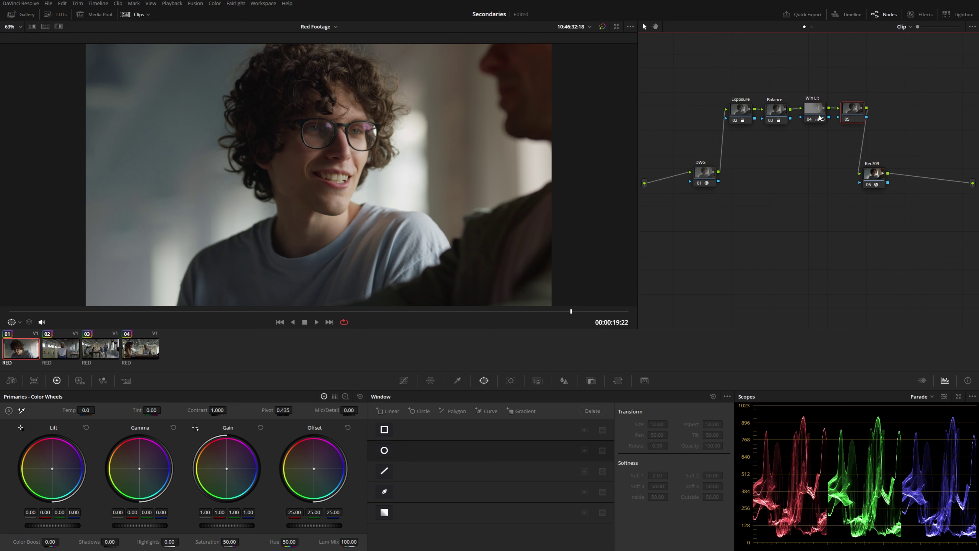
key(Delete)
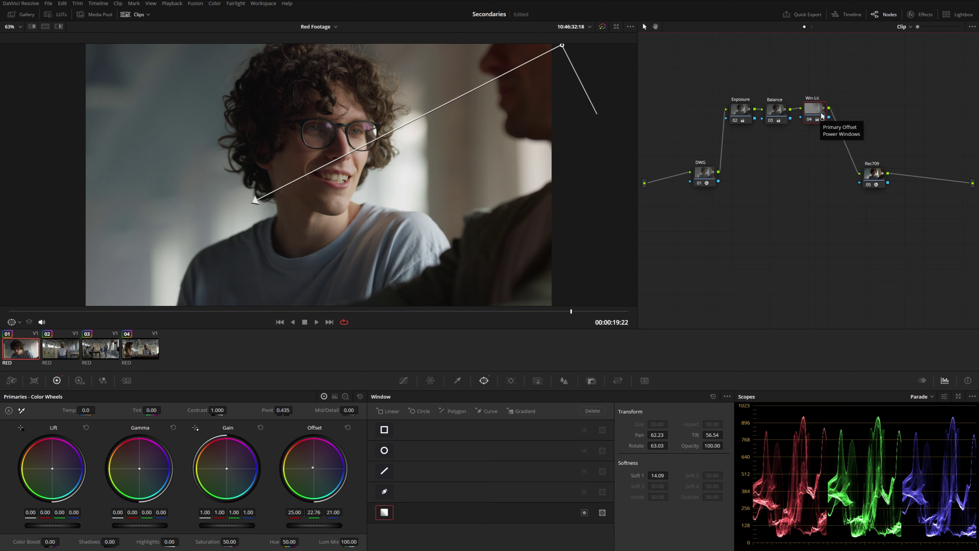
key(alt+p)
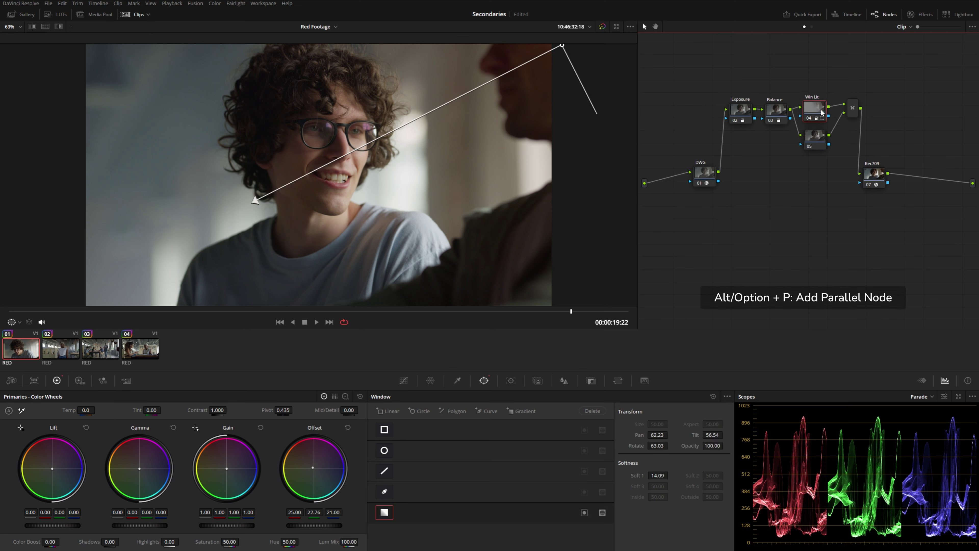
drag(819, 97, 822, 97)
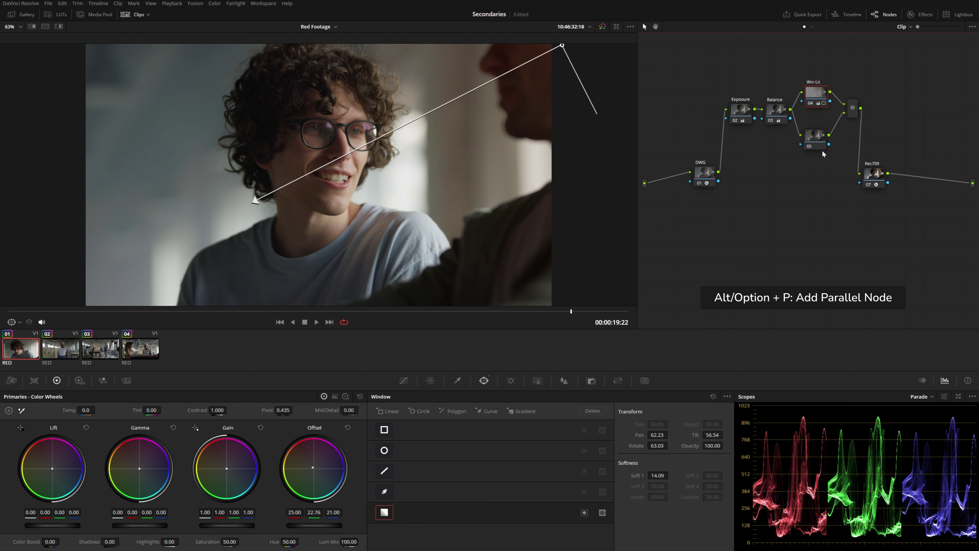
click(856, 110)
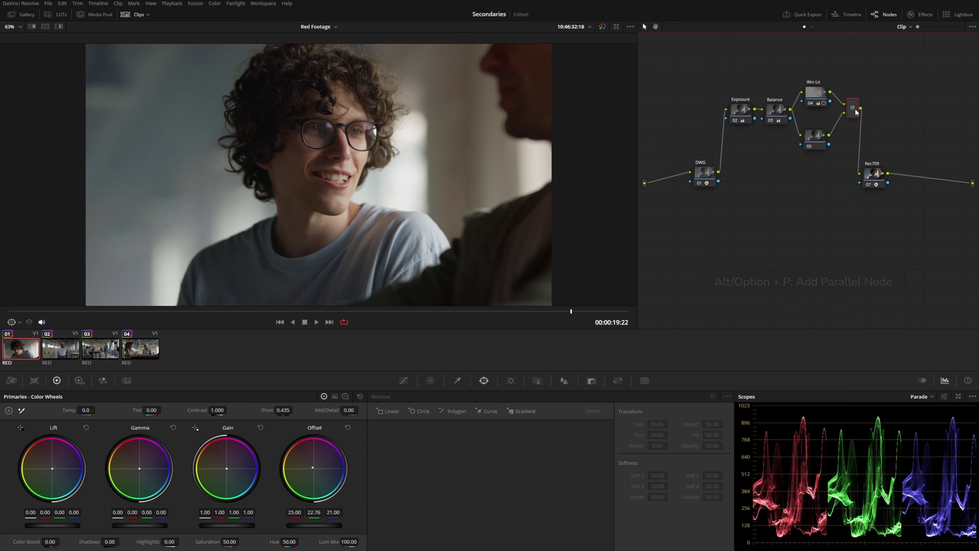
click(816, 142)
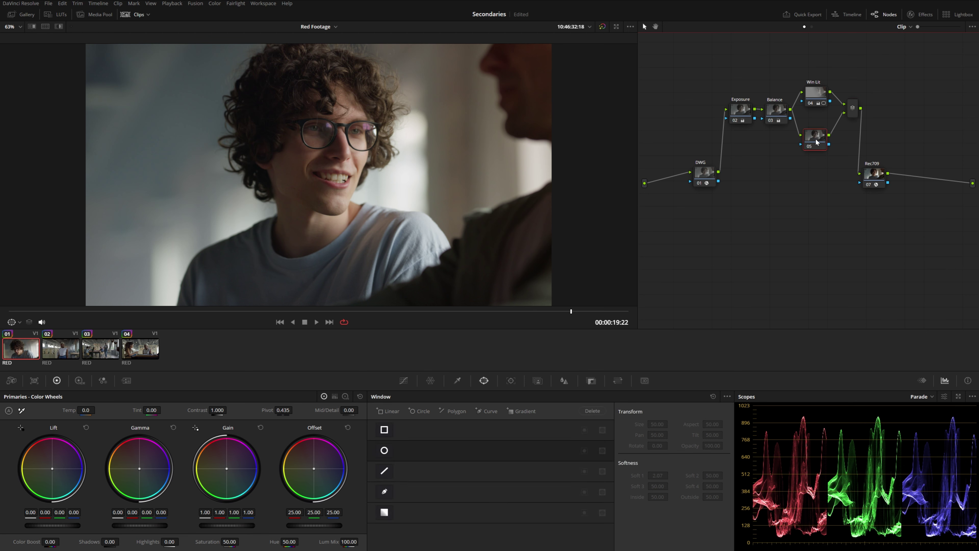
click(816, 95)
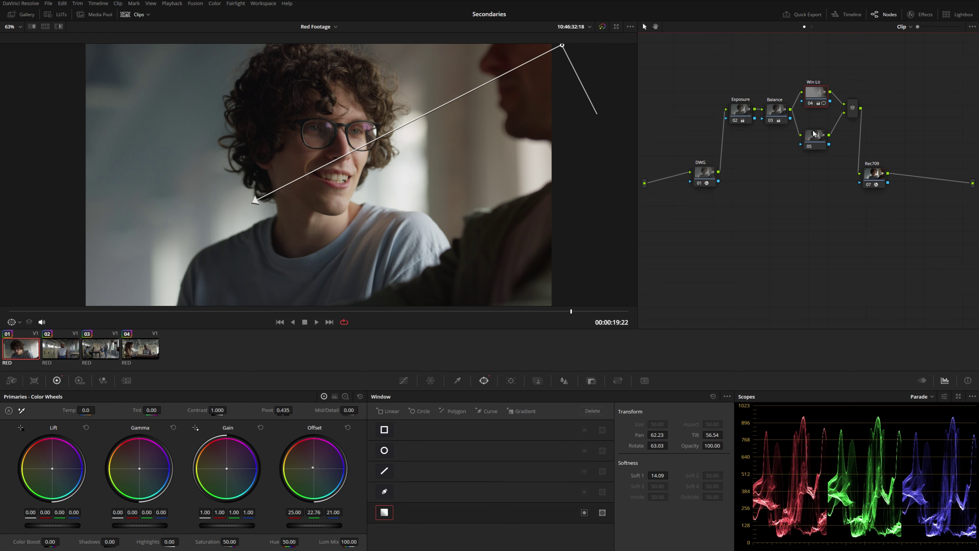
click(814, 136)
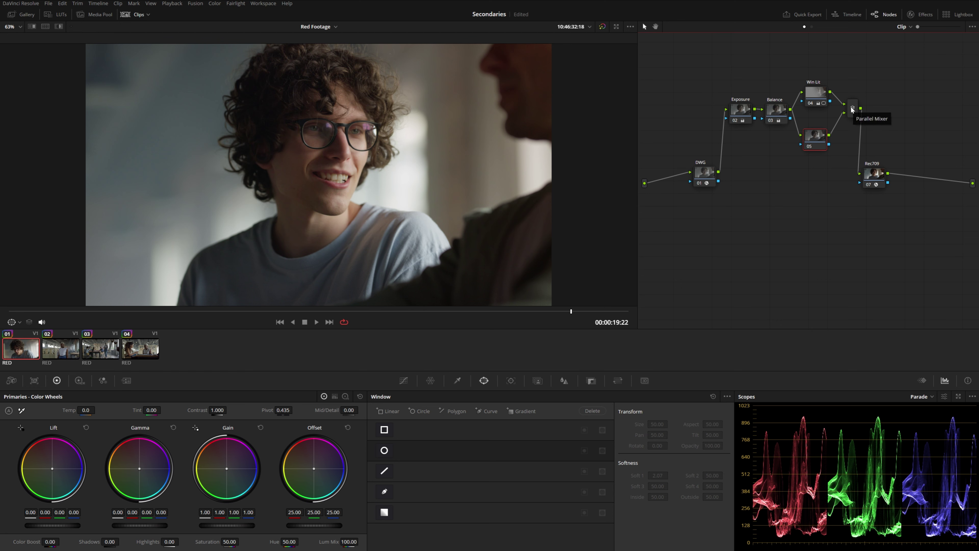
Add a gradient window to the unlabelled parallel node and cool its offset to red 22.12, green 24.44, blue 25.00.
click(809, 148)
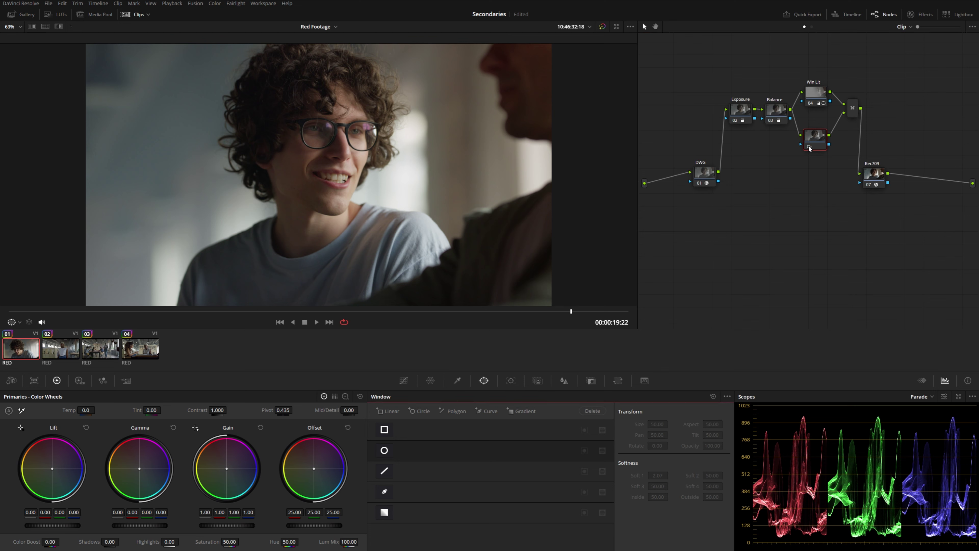
click(384, 512)
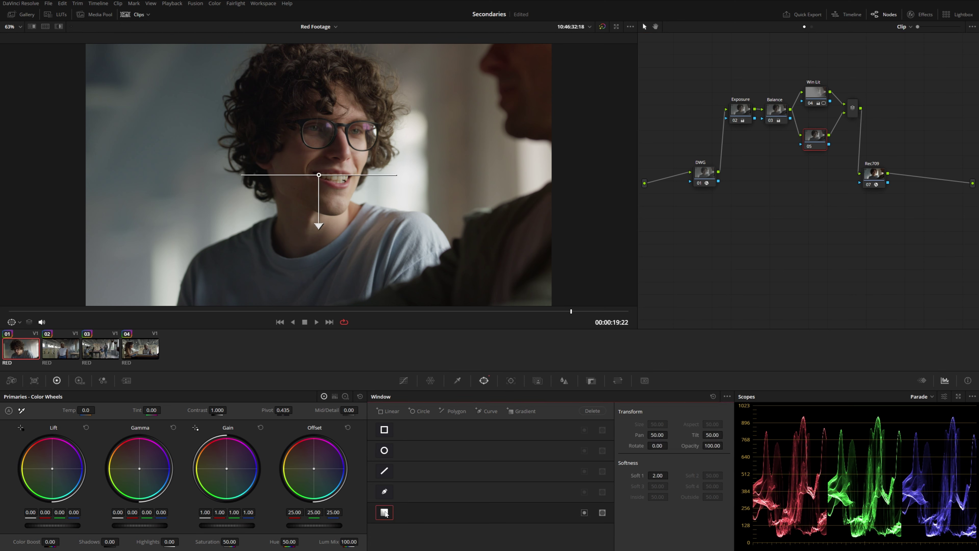
mouse_move(295, 512)
mouse_down()
mouse_move(280, 512)
mouse_move(312, 512)
mouse_up()
drag(314, 470, 314, 468)
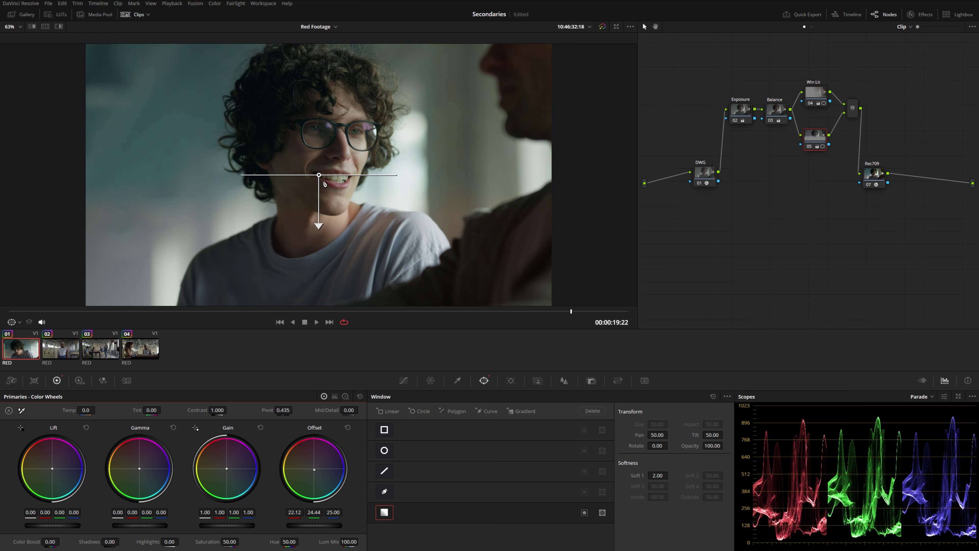
Angle the cool gradient from beyond the frame's upper-left corner, rotation about -65 and softness about 13, and label the node "Cool Int".
drag(319, 175, 50, 57)
drag(49, 107, 345, 191)
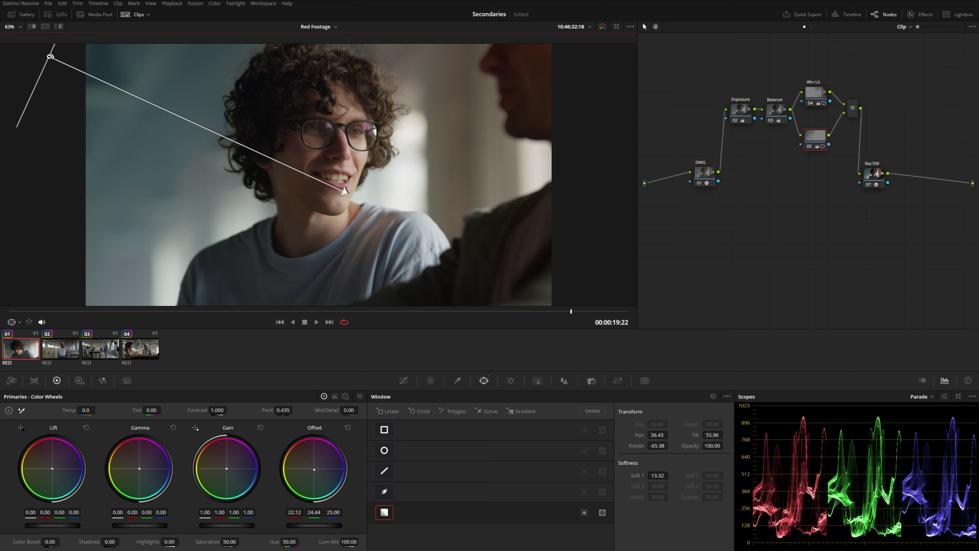
drag(50, 58, 53, 58)
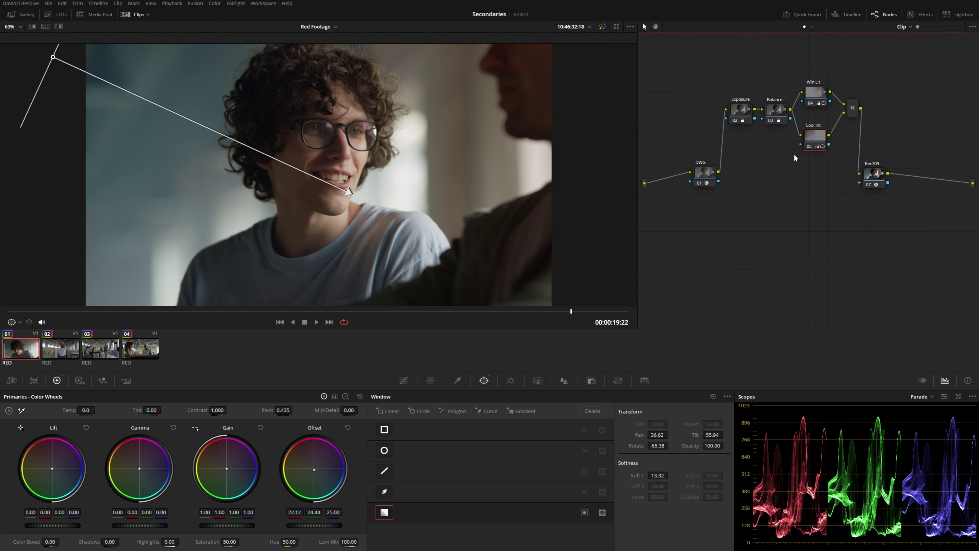
Add a third parallel node below Cool Int and move Cool Int up closer to Win Lt.
key(alt+p)
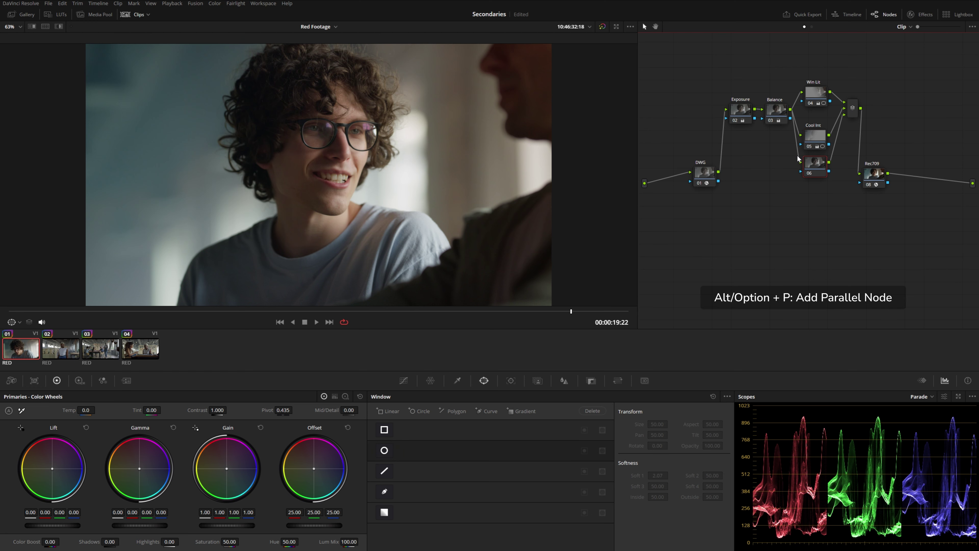
click(814, 130)
click(816, 170)
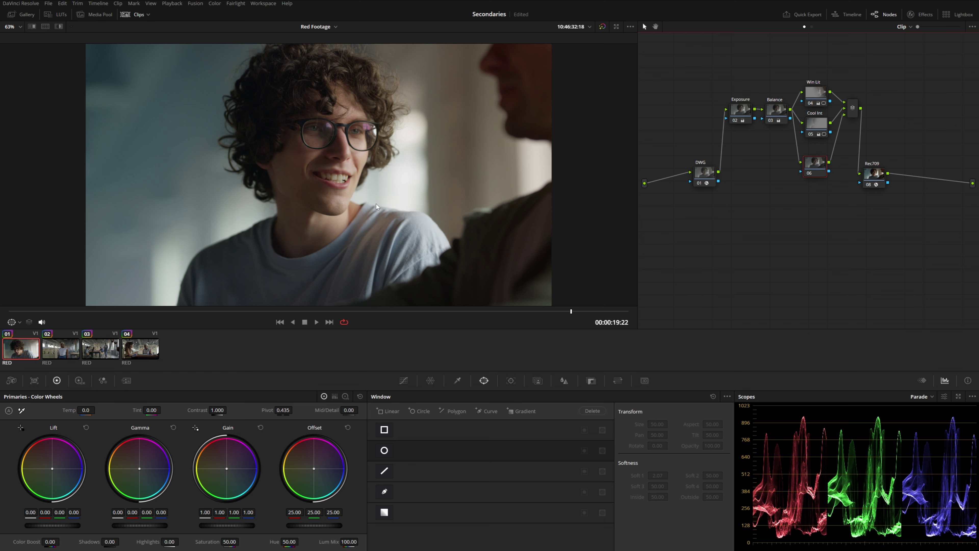
Add a circle window to the third parallel node, widened to aspect about 79 with softness about 7, and reset the node's gain.
click(384, 450)
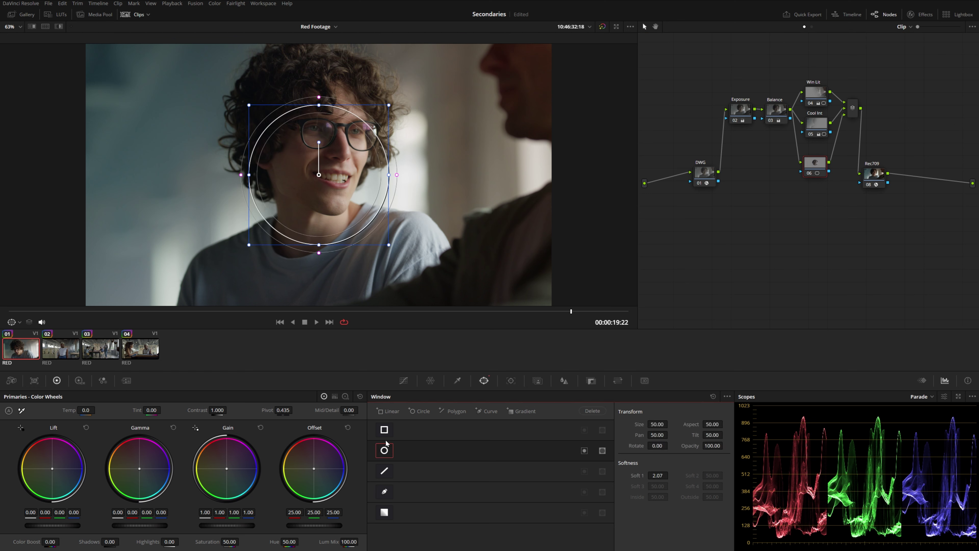
drag(227, 525, 251, 526)
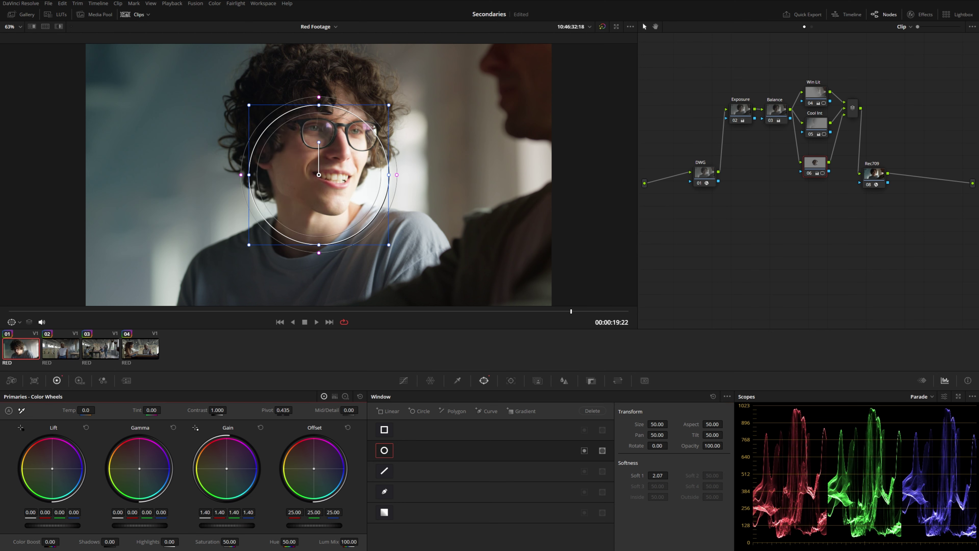
drag(389, 176, 555, 175)
click(261, 427)
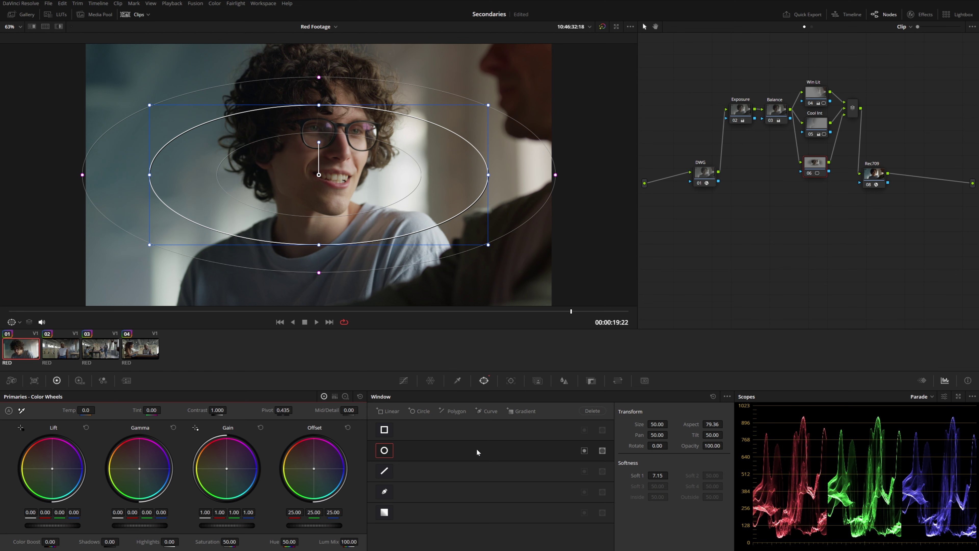
Invert the circle window on the third parallel node and lower the node's gain to 0.75.
click(584, 451)
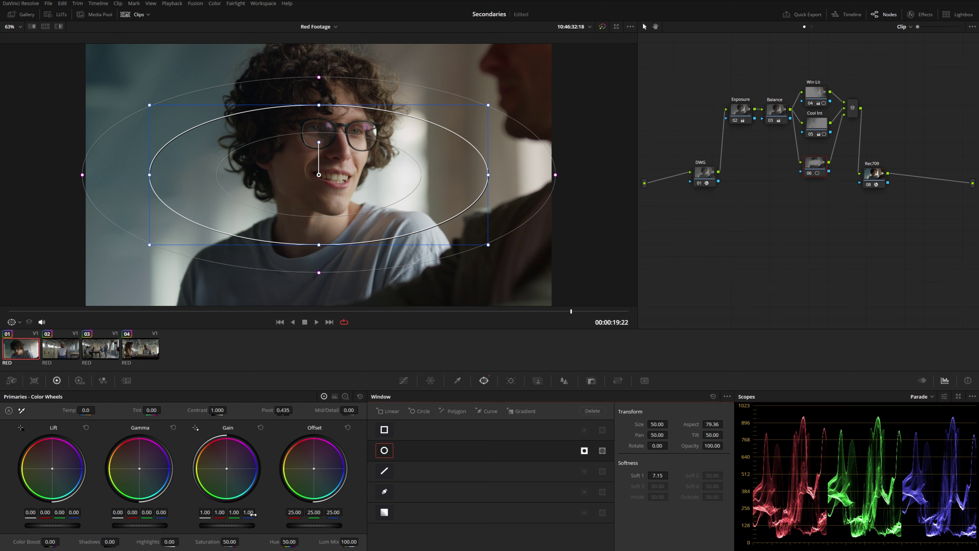
drag(250, 525, 219, 526)
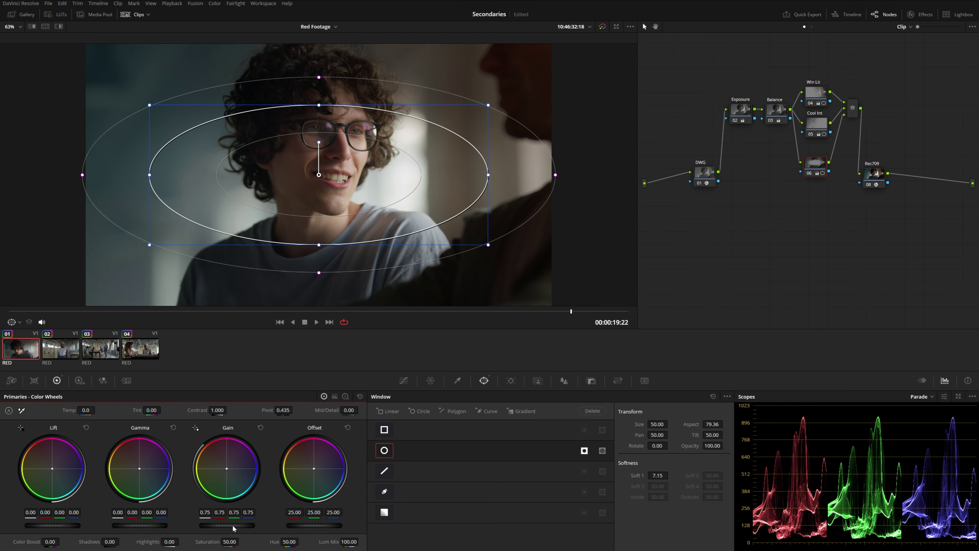
click(339, 232)
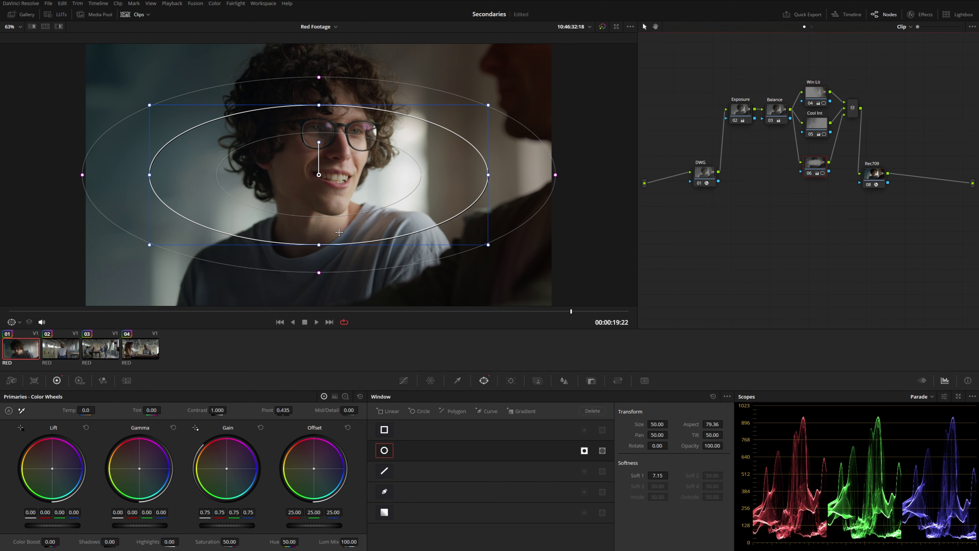
Enlarge the circle window to size about 61.5 and aspect about 64.5 with softness about 4.8, and check the shot full screen without the overlay.
drag(320, 247, 340, 278)
mouse_move(490, 177)
mouse_down()
mouse_move(517, 176)
mouse_move(496, 176)
mouse_move(507, 172)
mouse_up()
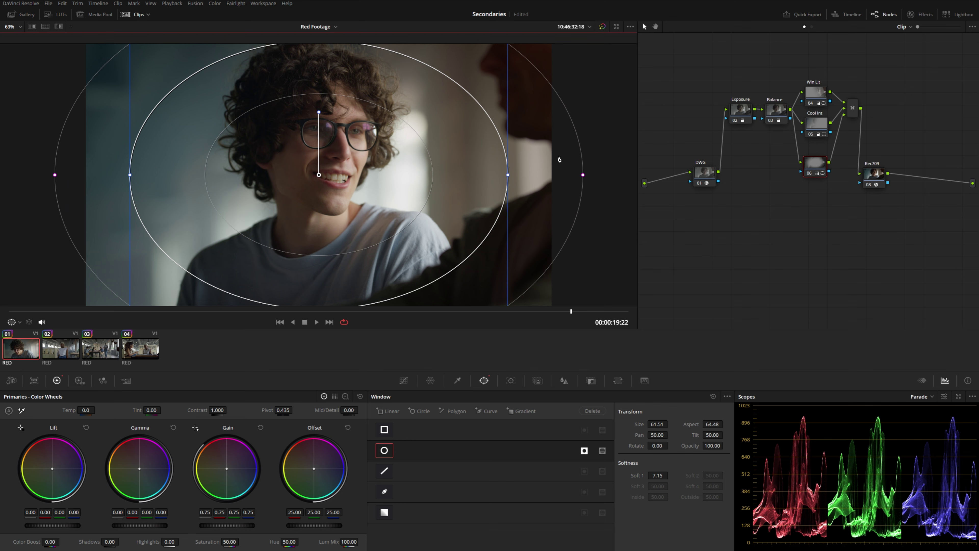
drag(582, 177, 558, 177)
key(shift+f)
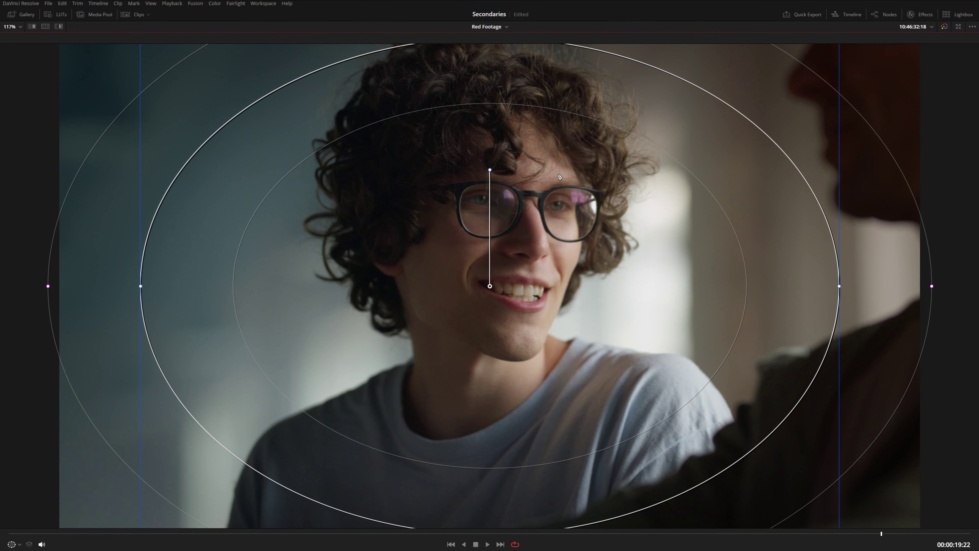
key(shift+grave)
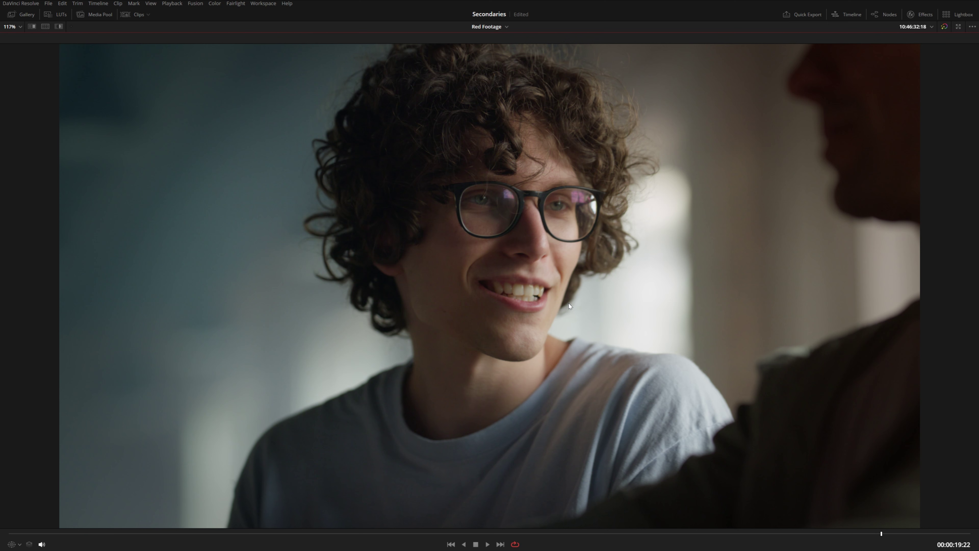
key(shift+grave)
key(shift+grave)
key(shift+f)
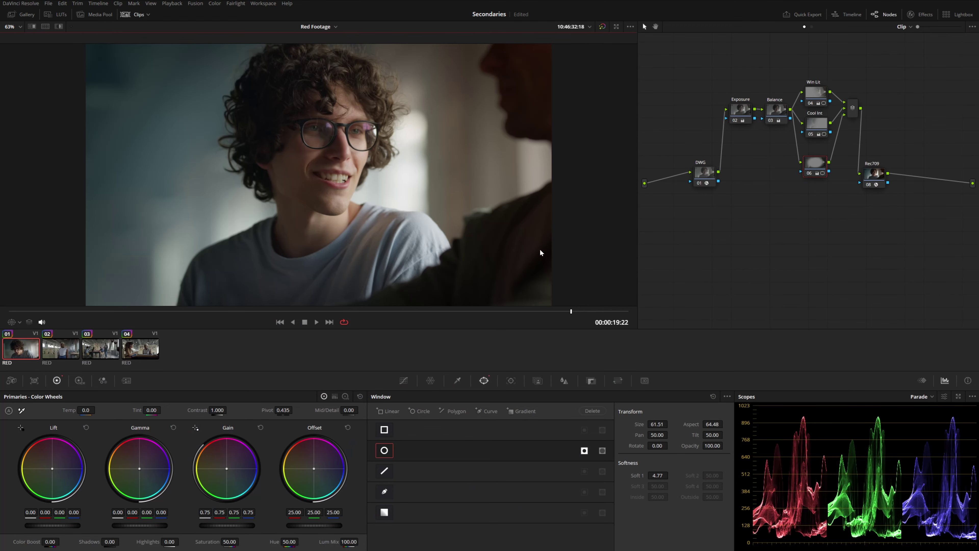
Judge the vignette on a shrunken image and refine its window to softness about 9.75, size about 63.6 and aspect about 64.8.
scroll(400, 206, down, 8)
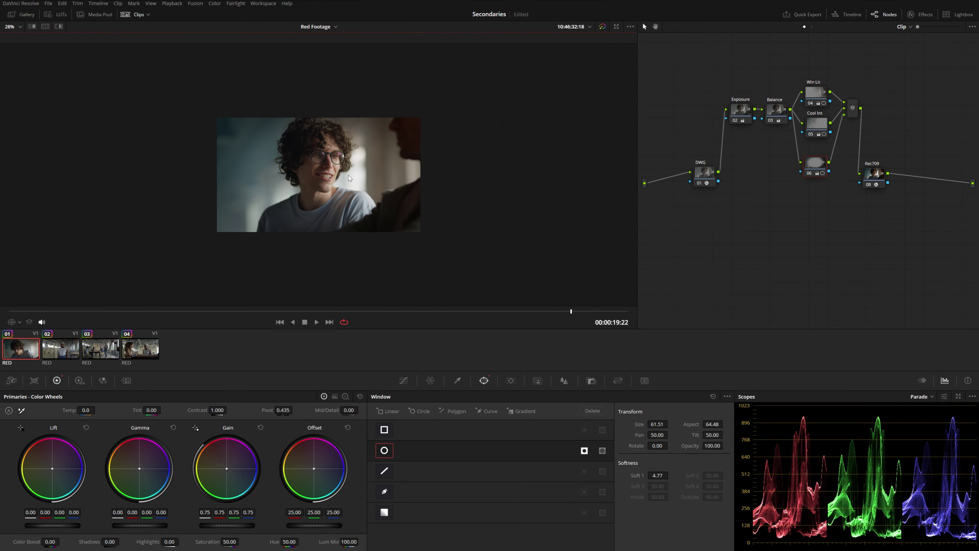
scroll(351, 182, down, 1)
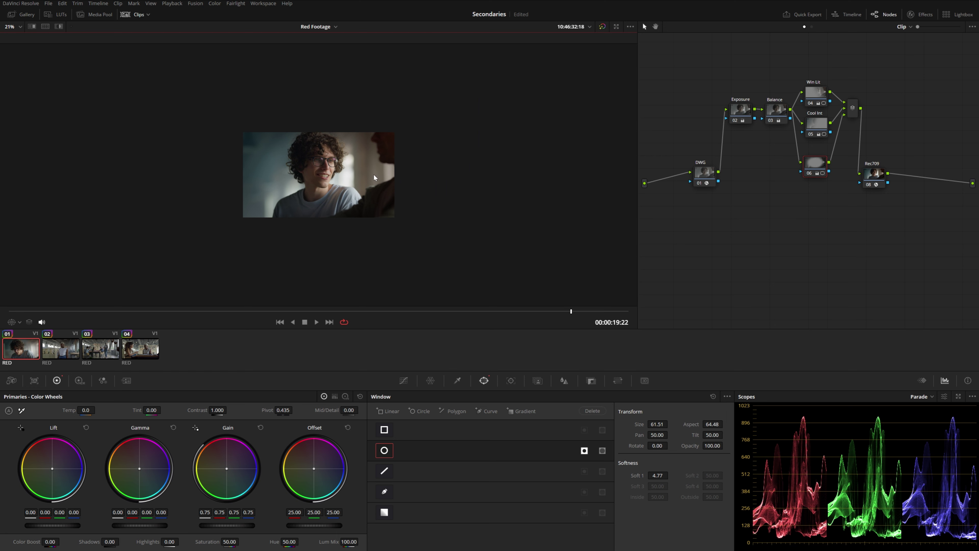
scroll(385, 157, down, 1)
drag(657, 475, 670, 474)
scroll(354, 203, down, 3)
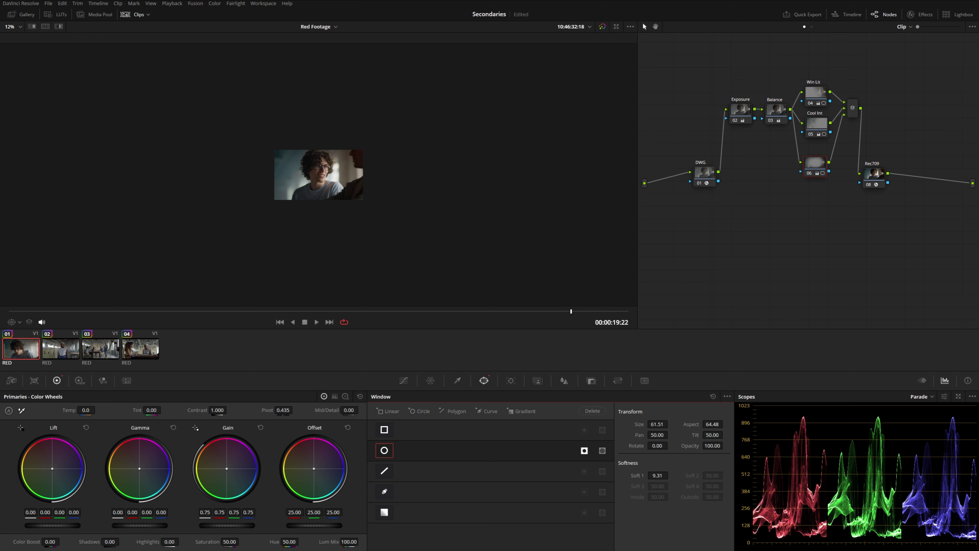
drag(664, 476, 671, 474)
Raise the vignette node's gain to 0.90 and label the node "Vig".
key(shift+z)
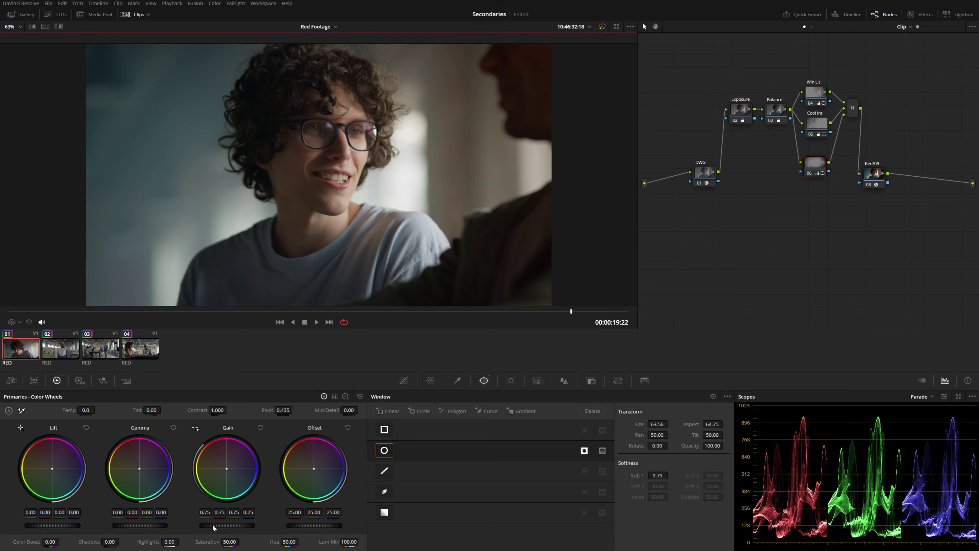
mouse_move(216, 525)
mouse_down()
mouse_move(235, 525)
mouse_move(219, 523)
mouse_up()
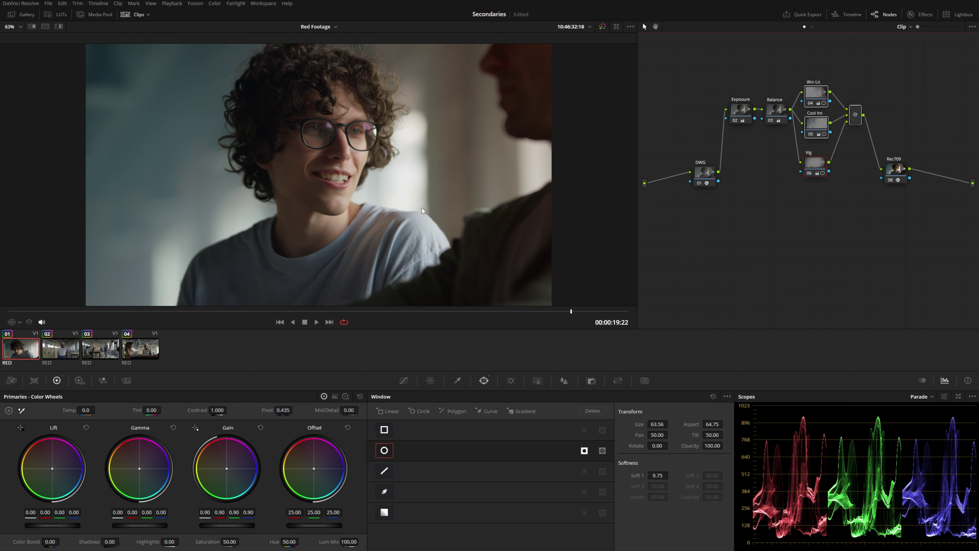
scroll(468, 220, down, 6)
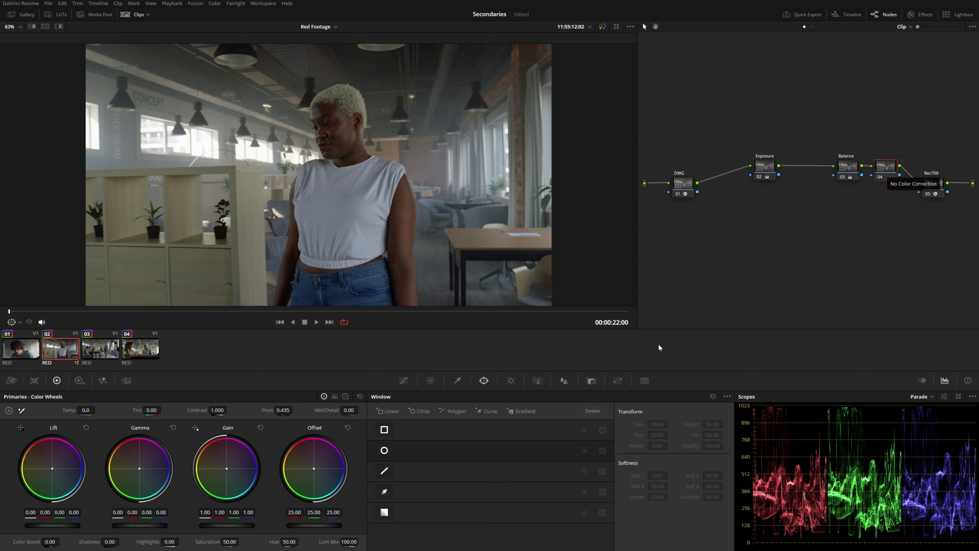
Blur the second clip with a radius of 1.90 on the unlabelled node after Balance.
click(564, 381)
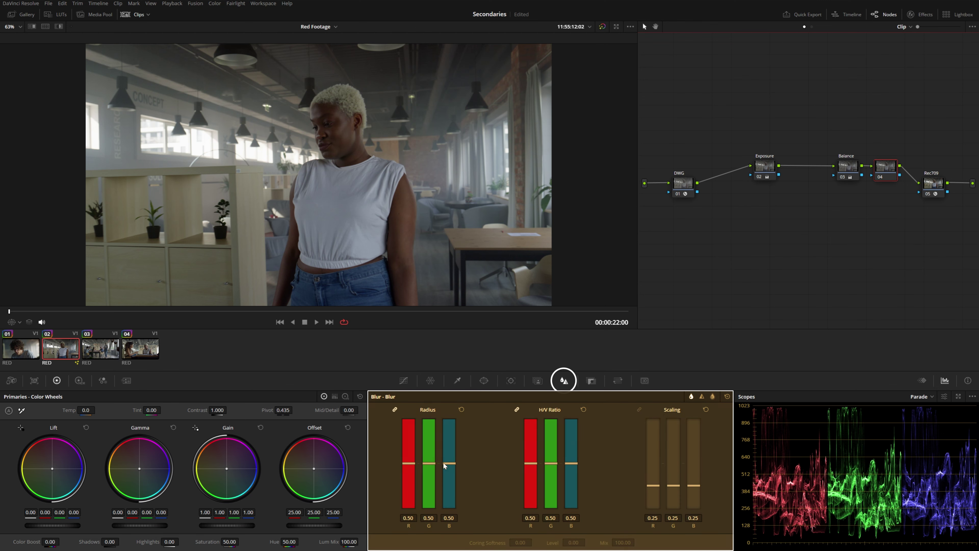
drag(444, 465, 432, 414)
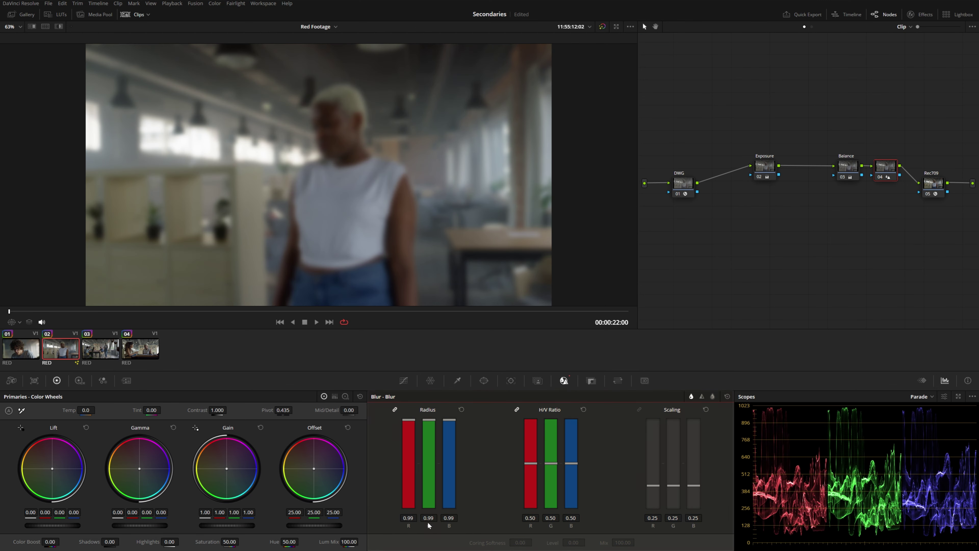
drag(429, 518, 470, 518)
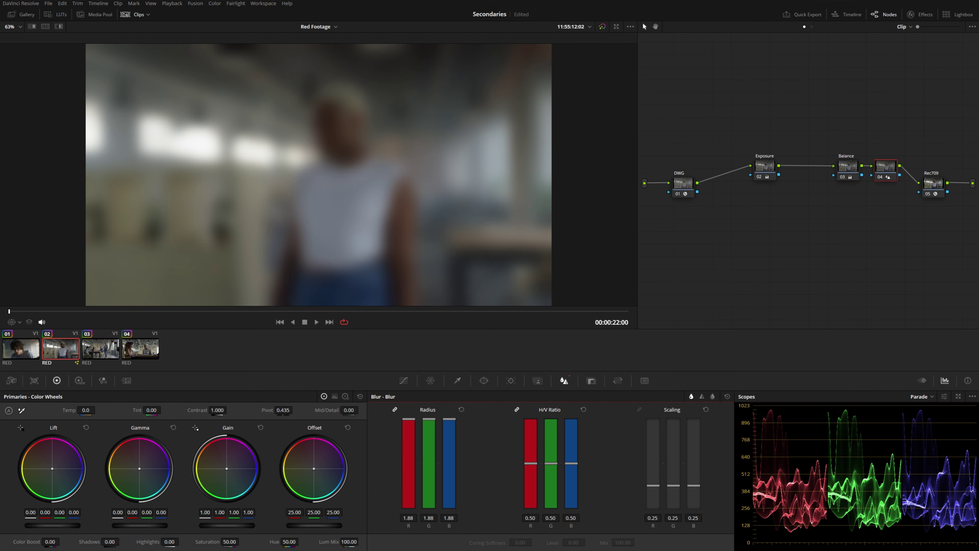
Add an inverted circle window around the woman on the blur node, widened to aspect about 80 with softness about 8.5, and hide its overlay.
click(483, 381)
click(384, 450)
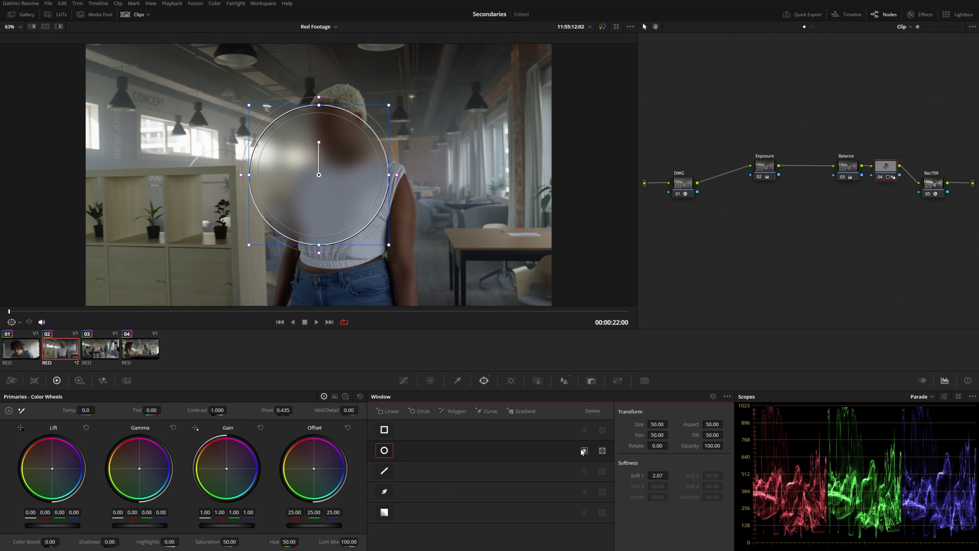
click(585, 450)
drag(390, 176, 581, 175)
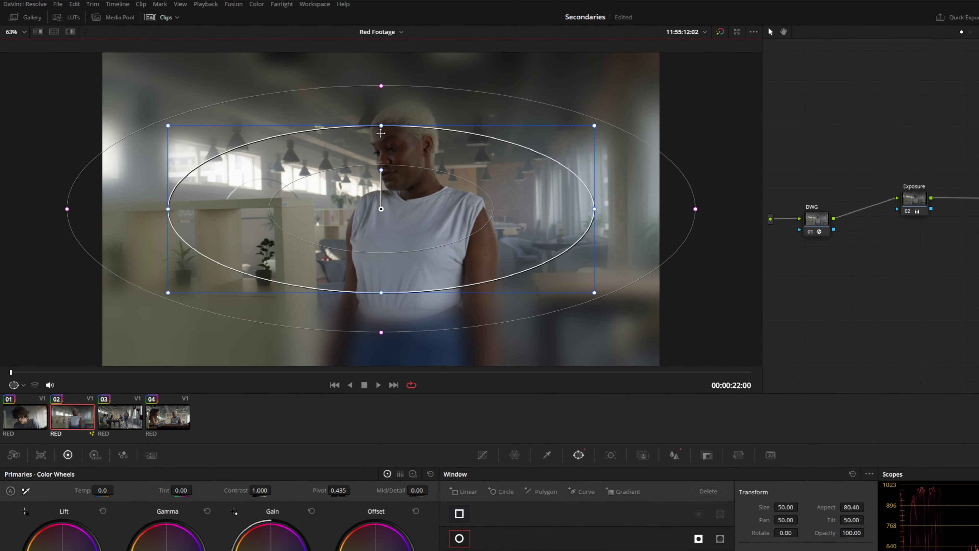
key(shift+grave)
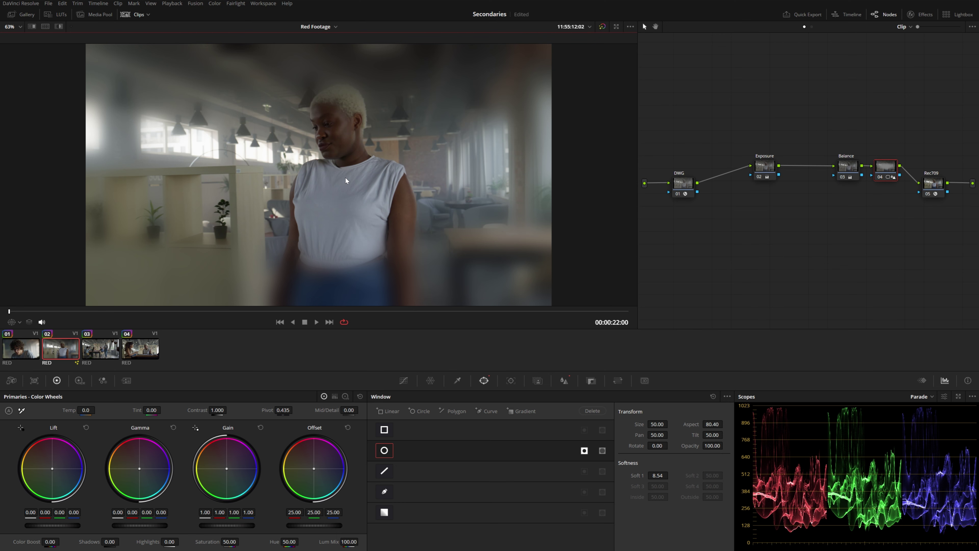
Reset the blur on the windowed node, then disconnect the node and place it below the main chain.
click(565, 380)
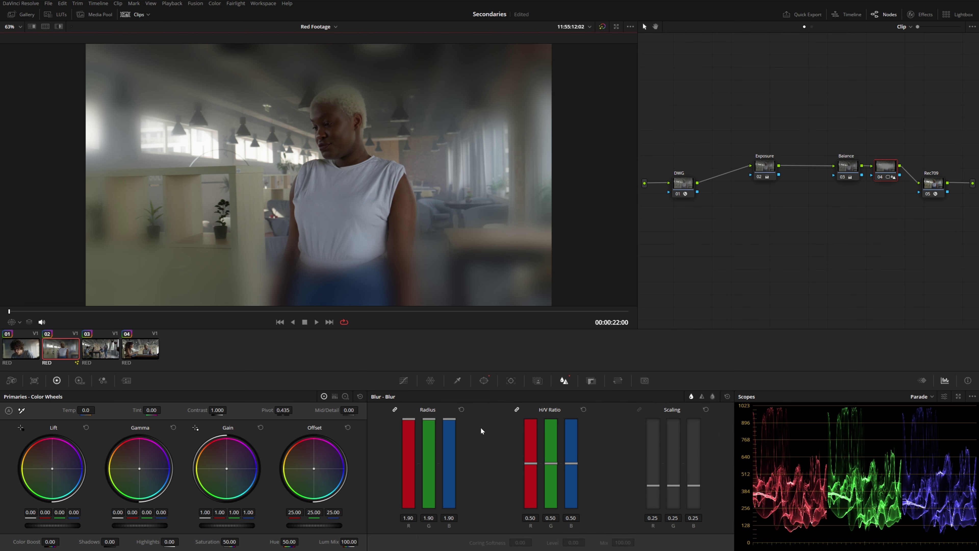
click(727, 396)
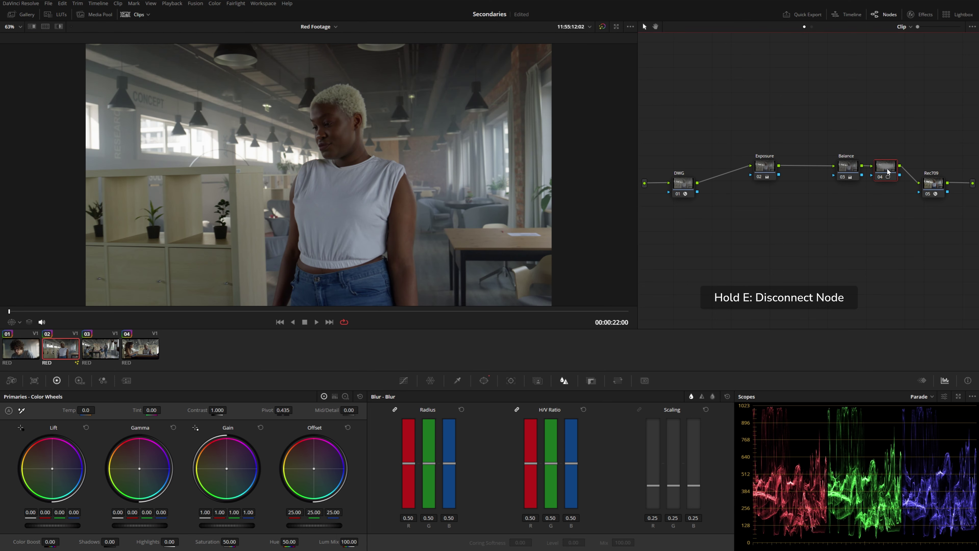
drag(882, 169, 704, 259)
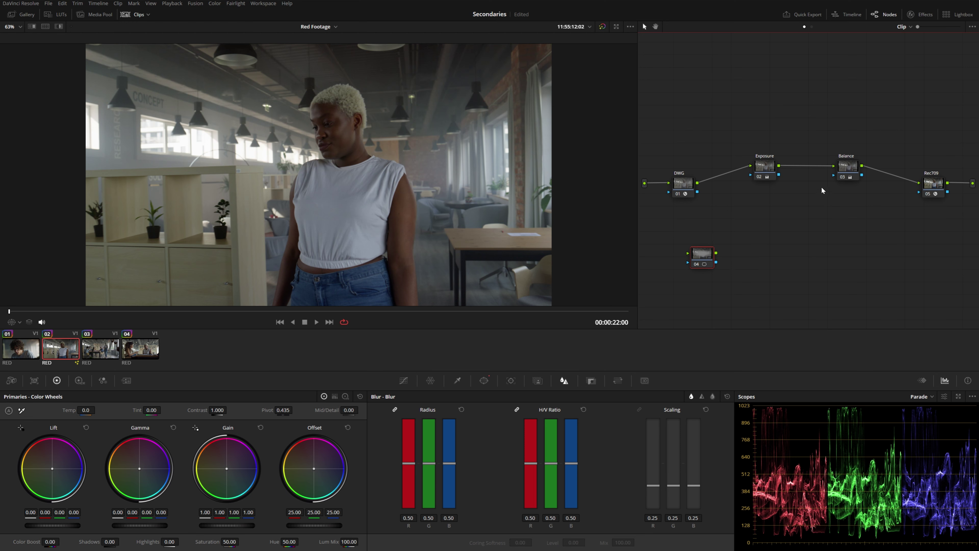
Add a serial node after Balance and apply the Tilt-Shift Blur effect to it.
click(847, 167)
key(alt+s)
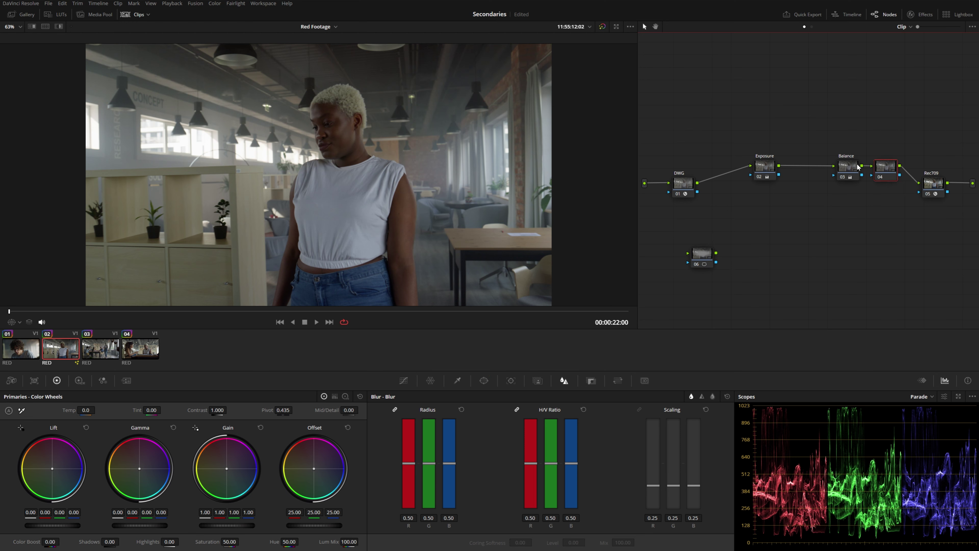
click(925, 14)
click(959, 26)
text(tilt)
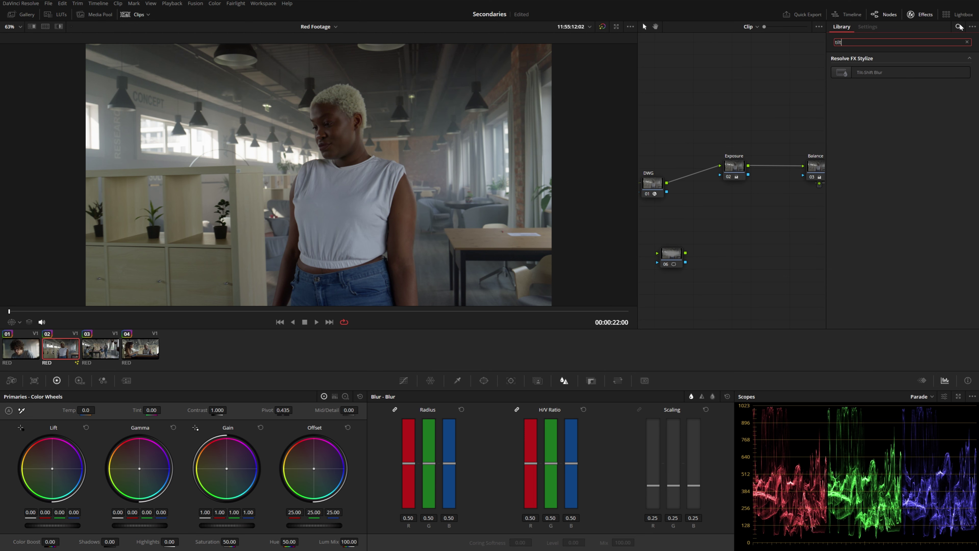
drag(743, 143, 664, 146)
drag(874, 73, 772, 175)
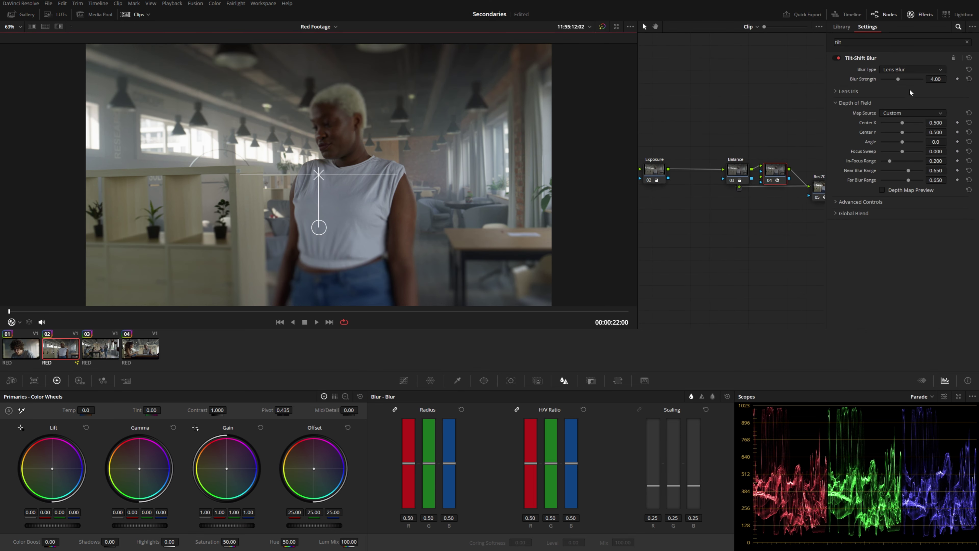
Set the Tilt-Shift Blur strength to 8.35 and adjust its focus plane to centre about 0.505, 0.488 and angle -2.5.
drag(901, 78, 909, 78)
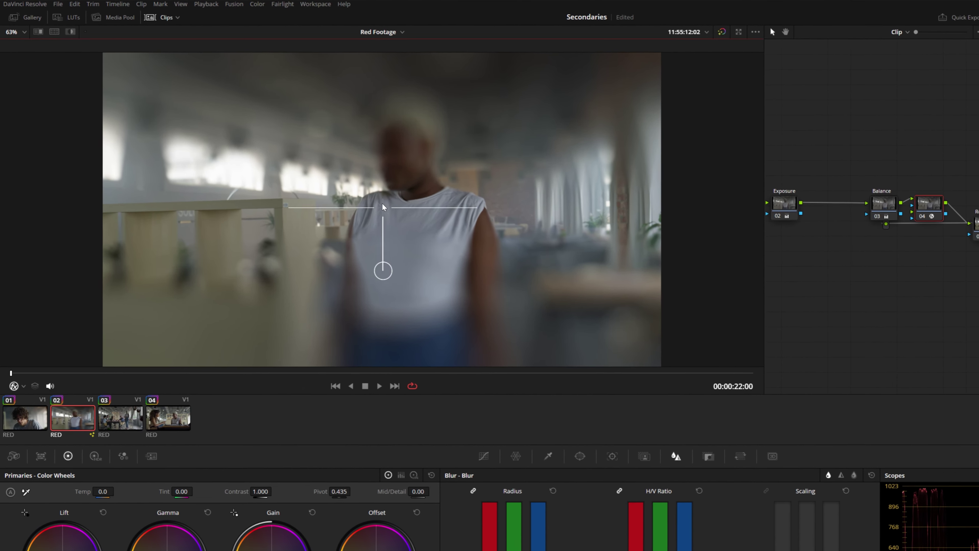
drag(360, 191, 384, 214)
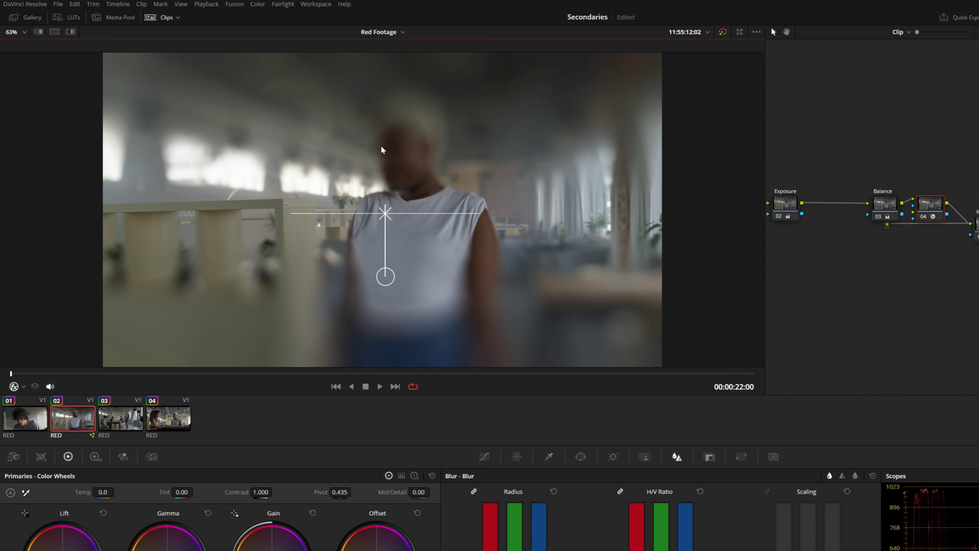
drag(386, 276, 406, 295)
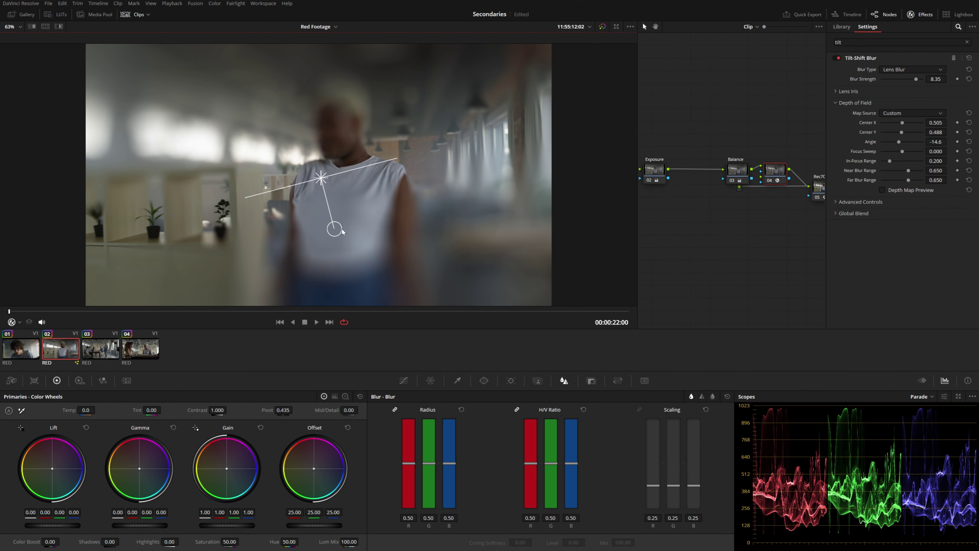
drag(342, 231, 323, 230)
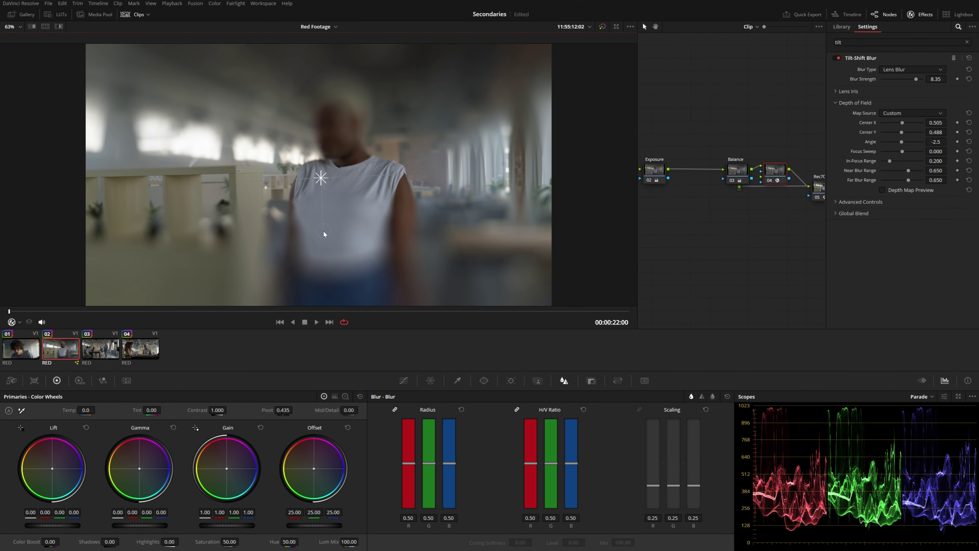
Set the blur's depth map source to From Second Input and route the clip source through the windowed node into the Tilt-Shift node's second input.
click(890, 112)
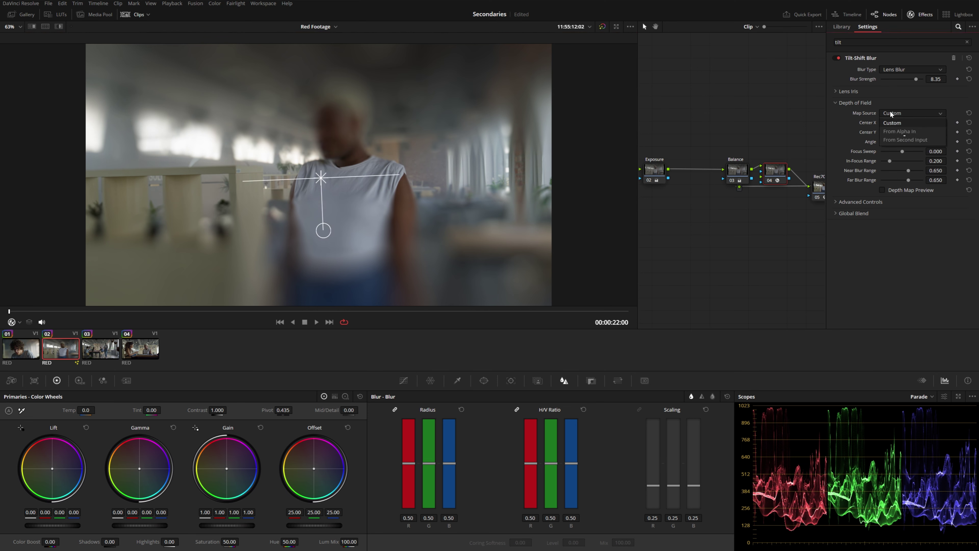
click(904, 140)
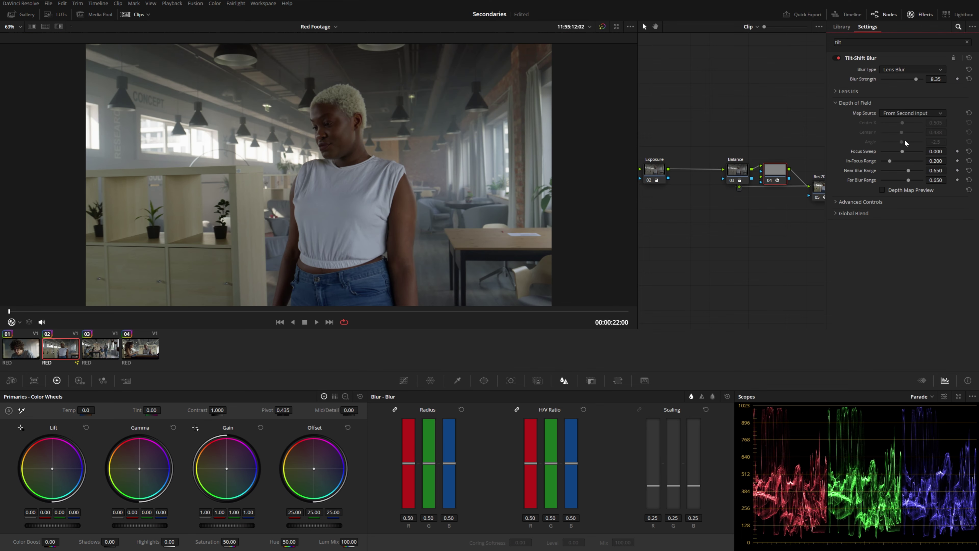
click(920, 14)
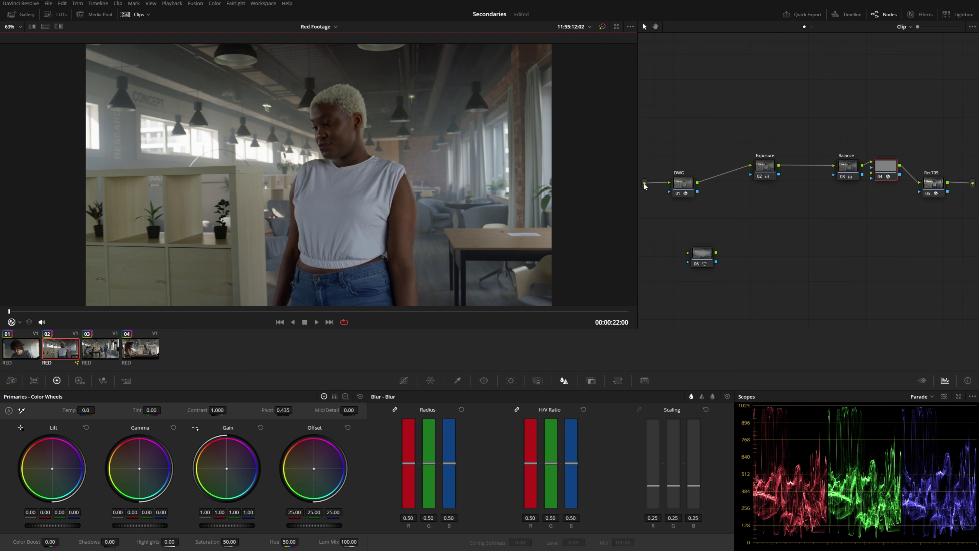
drag(644, 183, 688, 253)
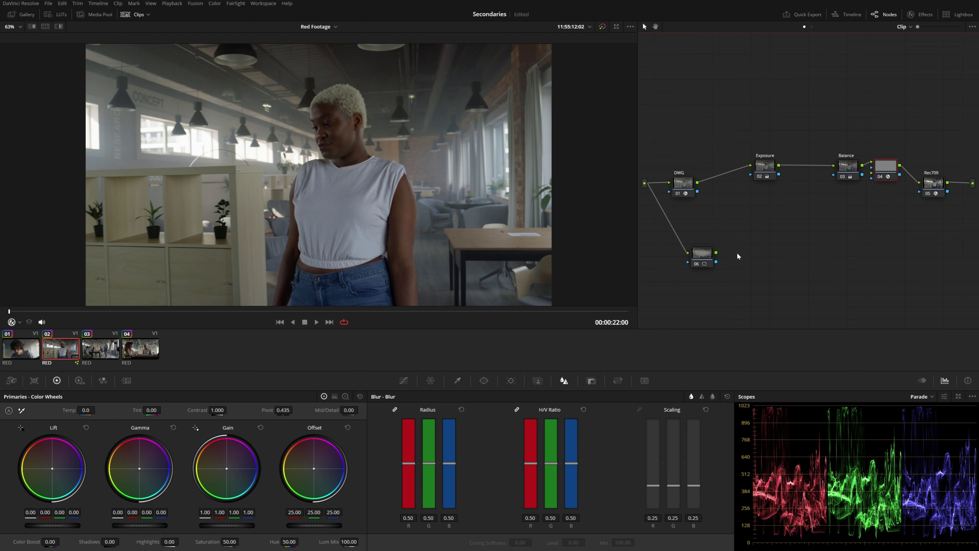
drag(715, 252, 872, 175)
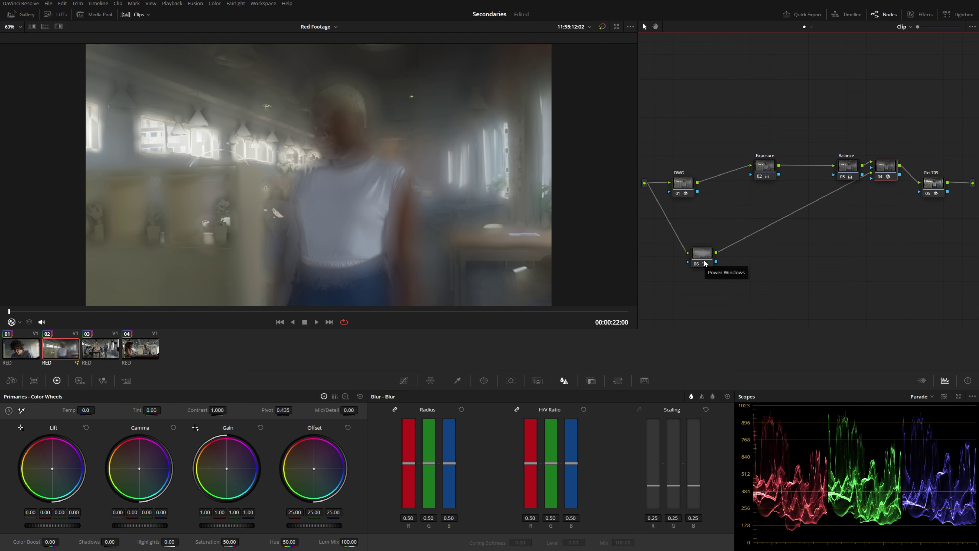
Shift the windowed node along the lower branch and insert a new node directly before it, in line with it.
drag(704, 263, 746, 262)
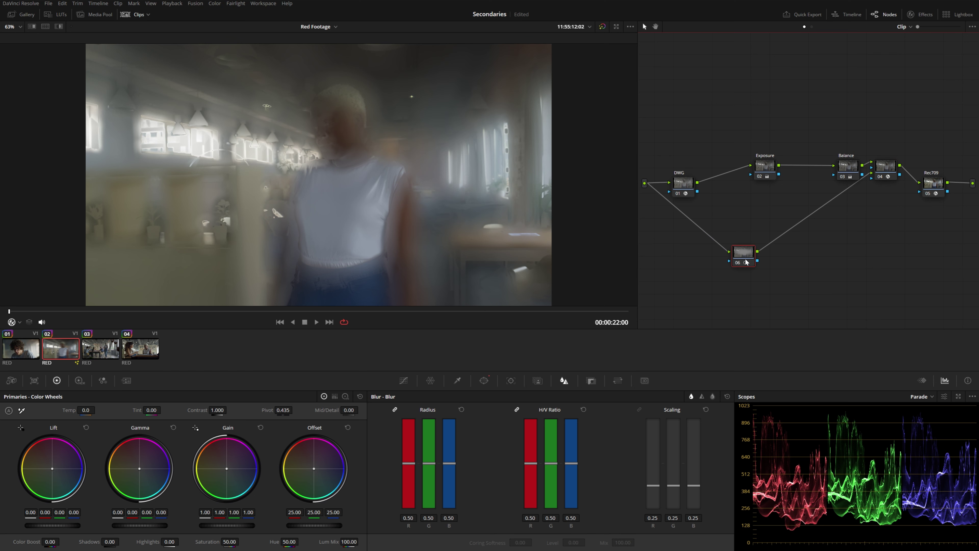
key(shift+s)
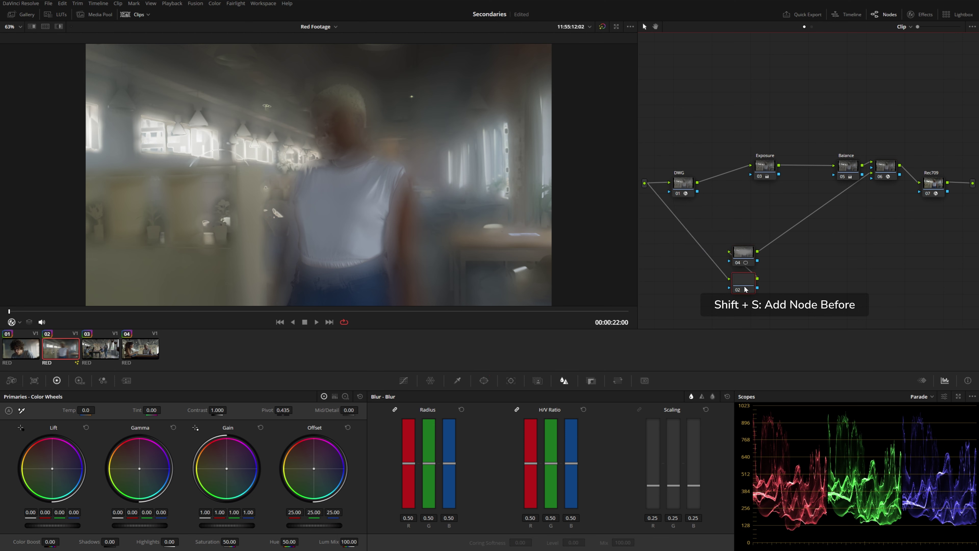
drag(699, 280, 696, 254)
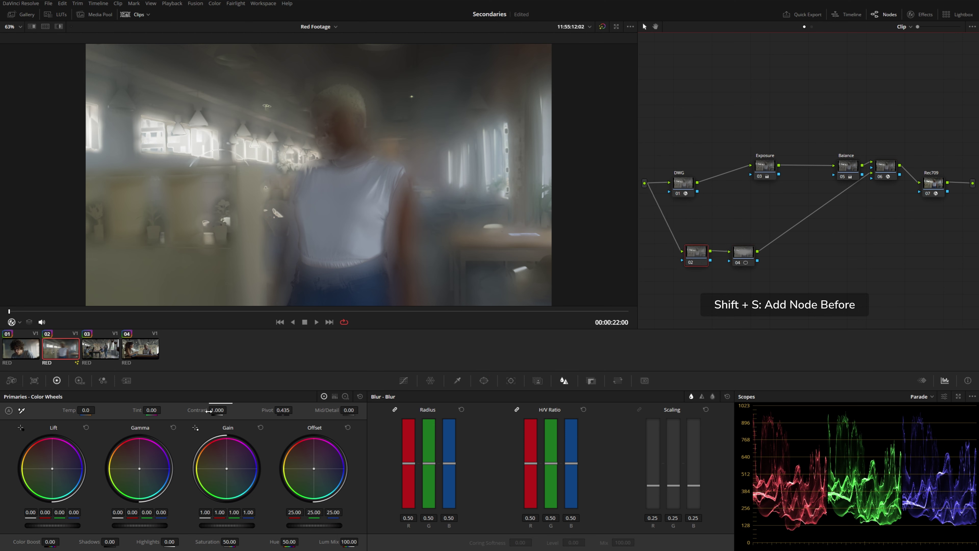
Flatten the new node to uniform grey with contrast 0.000 and pivot 0.500, and check its output in the Highlight view.
drag(216, 409, 154, 409)
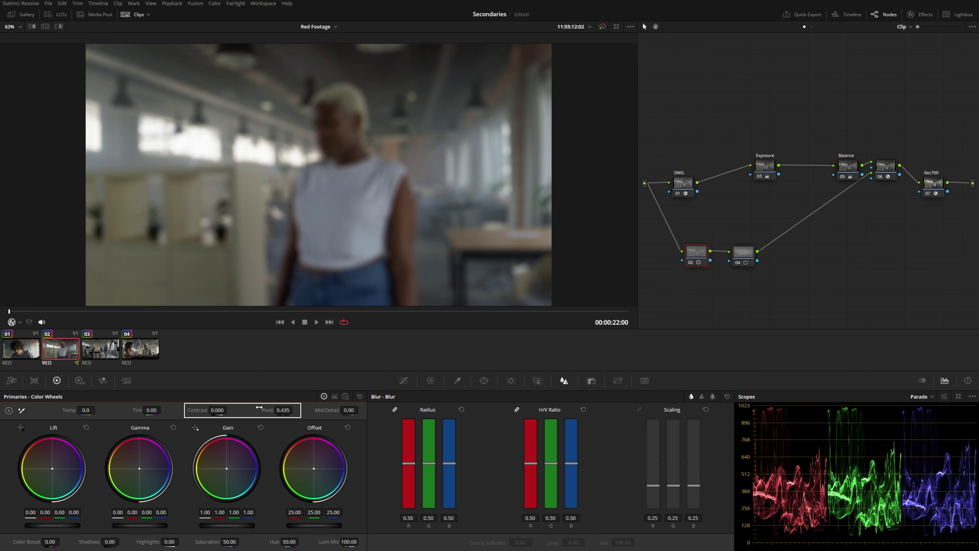
double_click(287, 410)
text(.5)
key(Return)
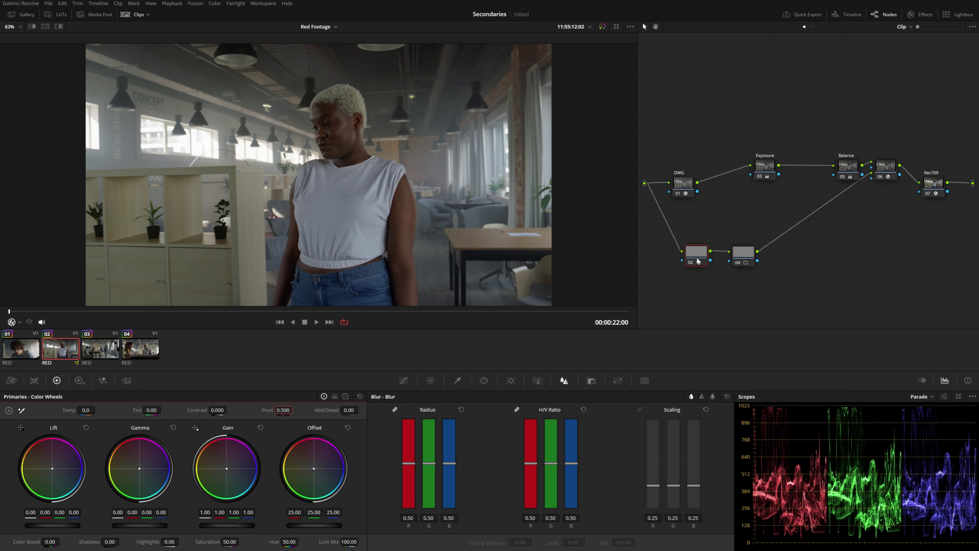
key(shift+h)
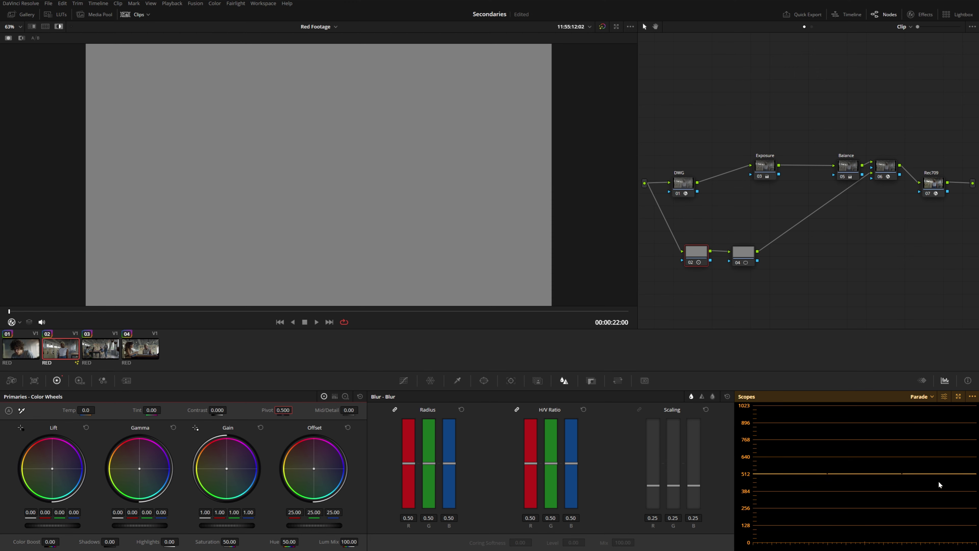
key(shift+h)
Raise the black point of the windowed node's custom curve to maximum so the area outside the subject turns white.
click(746, 259)
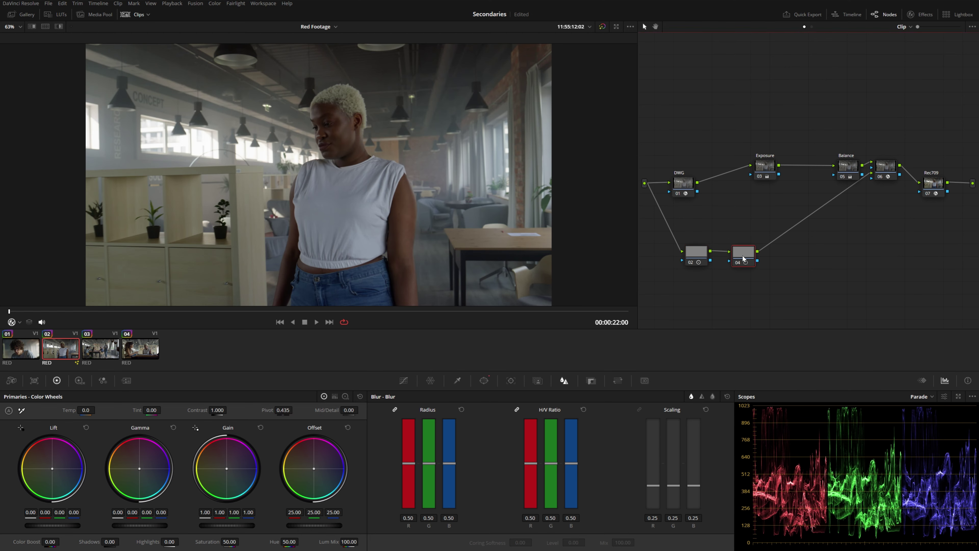
click(403, 381)
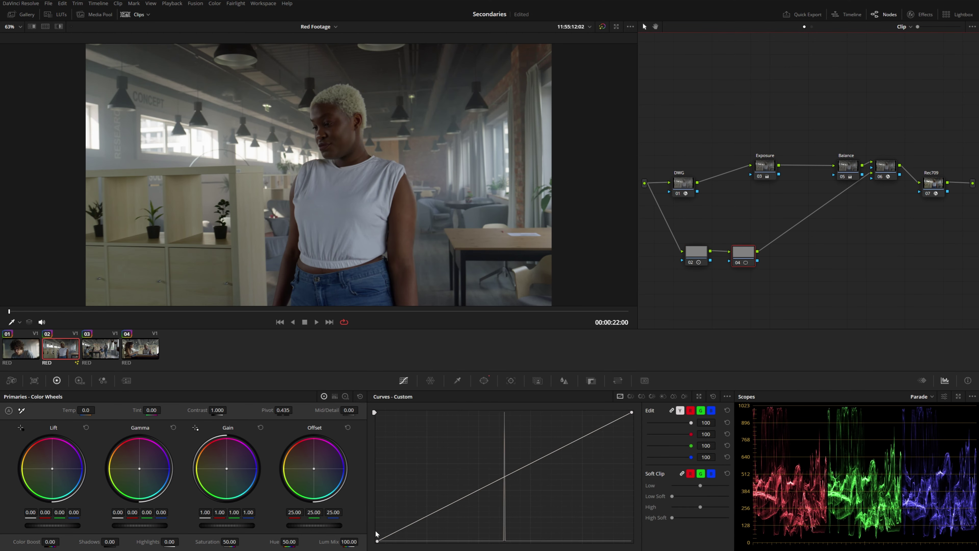
drag(377, 540, 365, 412)
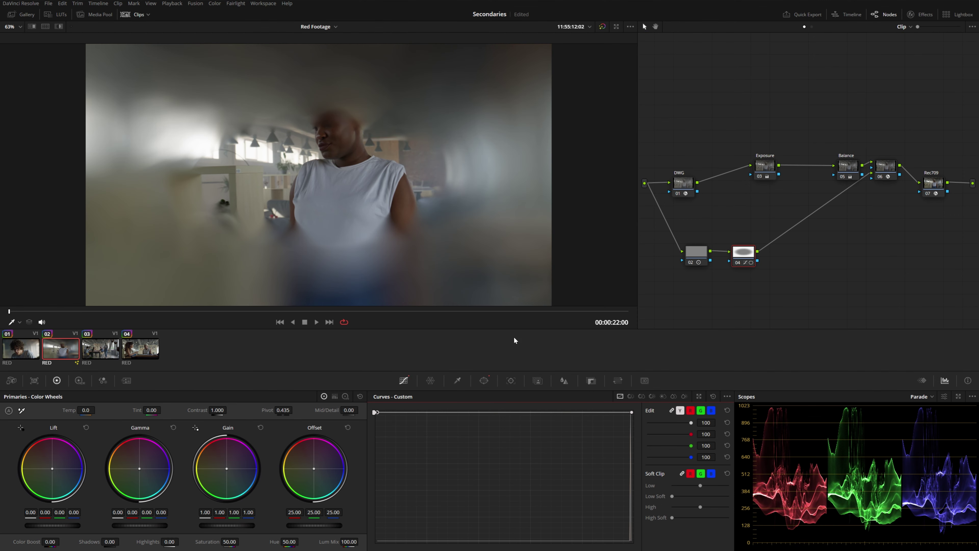
Enlarge the depth node's circle window around the woman to size about 60 and aspect about 72, and increase its softness.
click(738, 252)
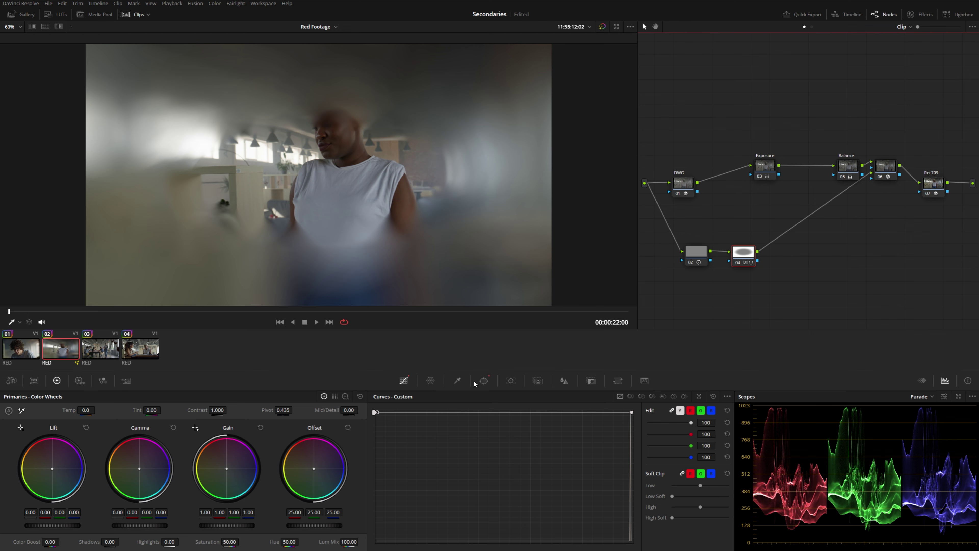
click(484, 380)
click(318, 228)
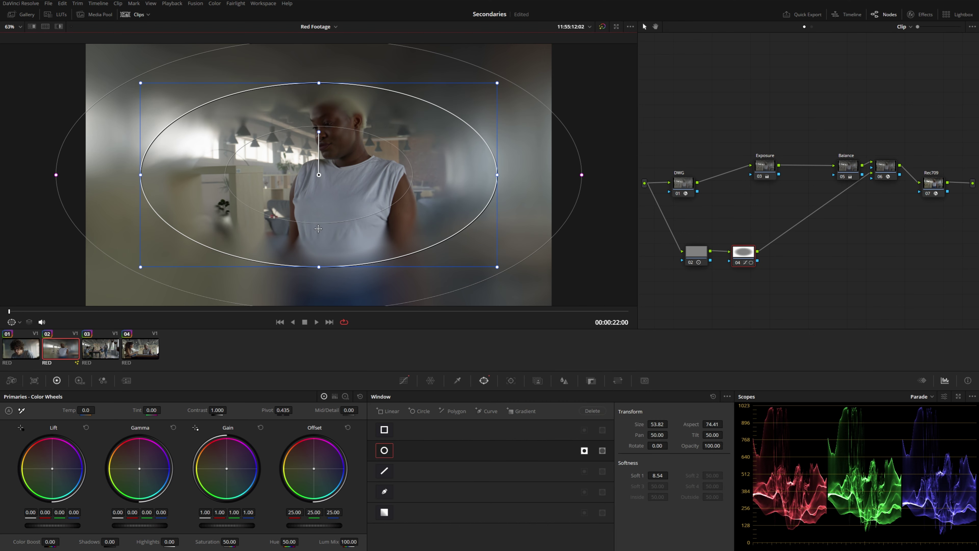
drag(327, 194, 329, 204)
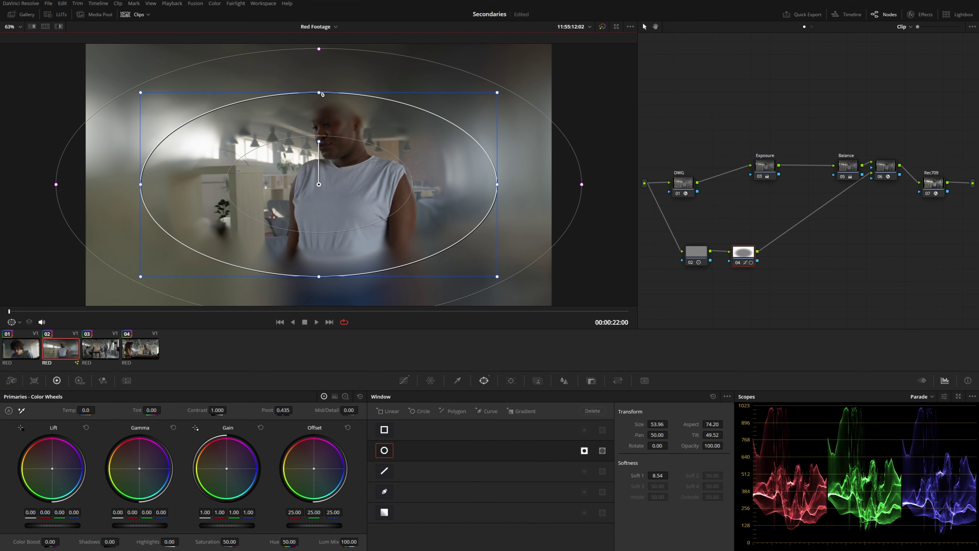
drag(321, 93, 321, 58)
mouse_move(330, 112)
mouse_down()
mouse_move(334, 150)
mouse_move(330, 97)
mouse_up()
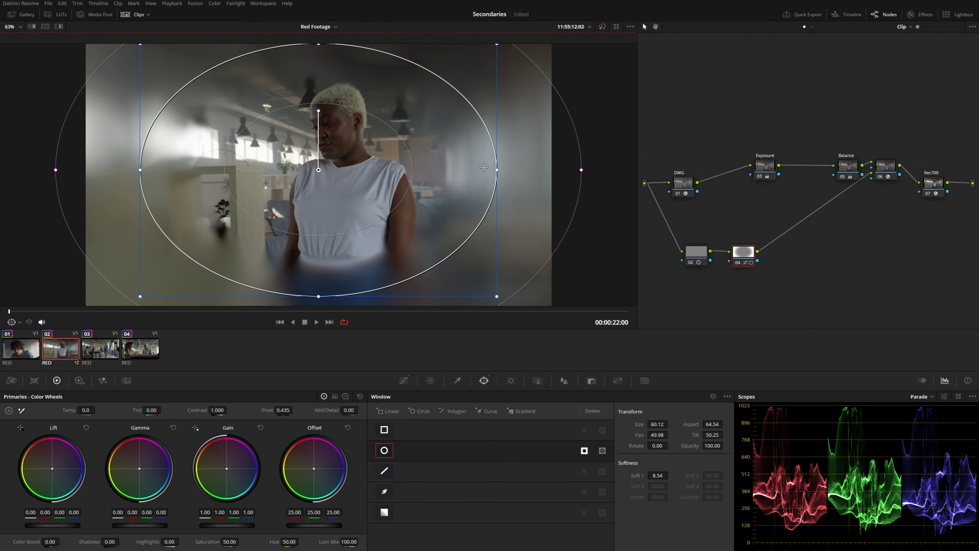
drag(497, 170, 544, 170)
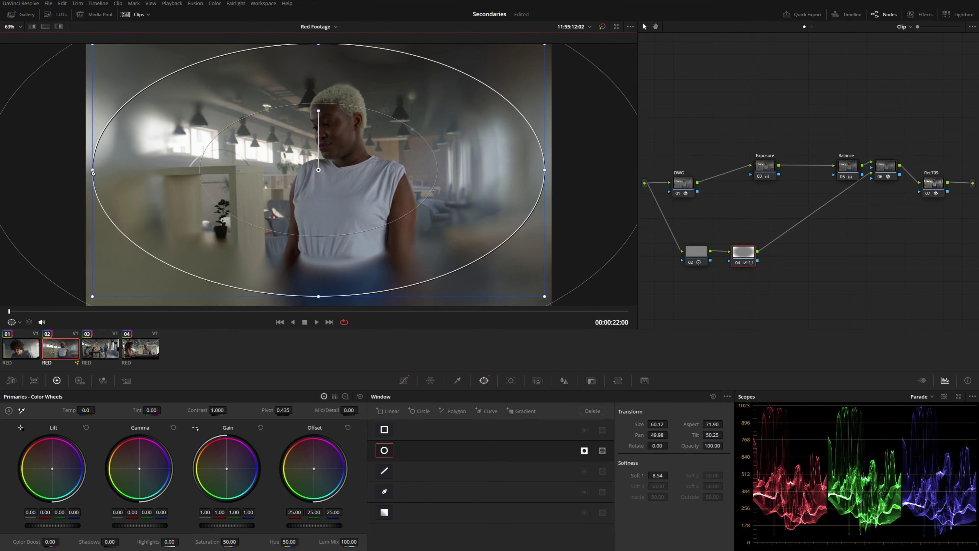
drag(92, 170, 91, 170)
drag(112, 174, 104, 175)
drag(658, 475, 670, 475)
Reopen the Tilt-Shift Blur settings on its node and readjust the effect for the new depth map.
click(889, 167)
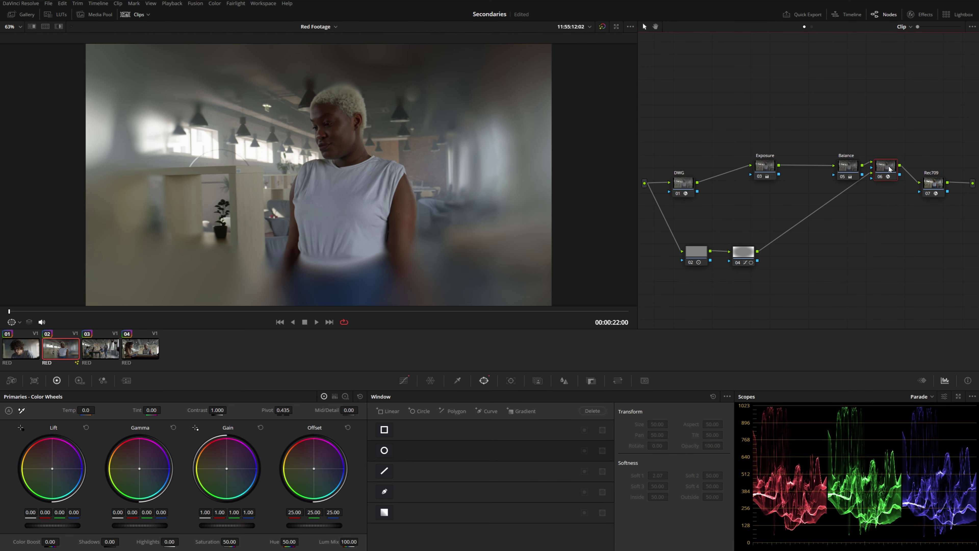
click(926, 15)
drag(914, 78, 895, 83)
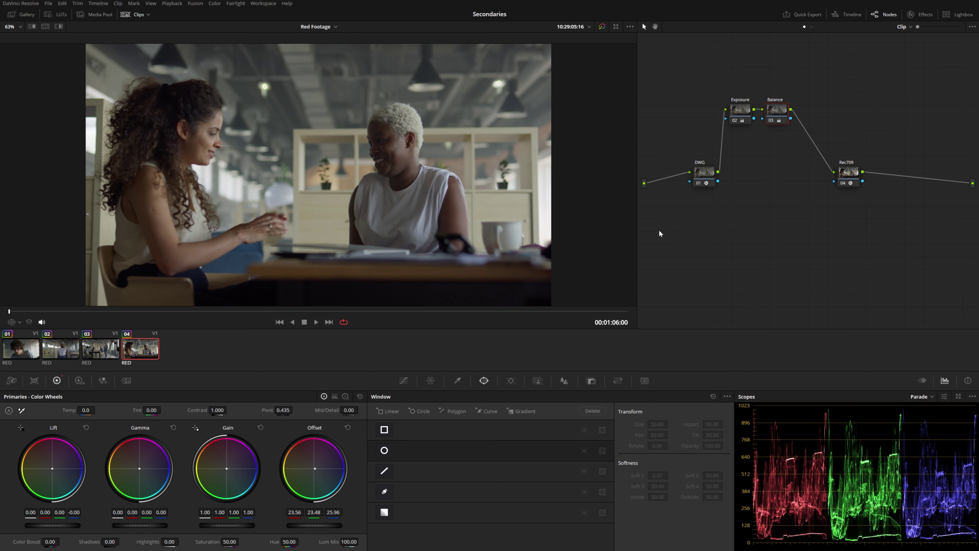
Bring up the Qualifier for clip 04, add a serial node after Balance, and turn on the Highlight view.
click(457, 381)
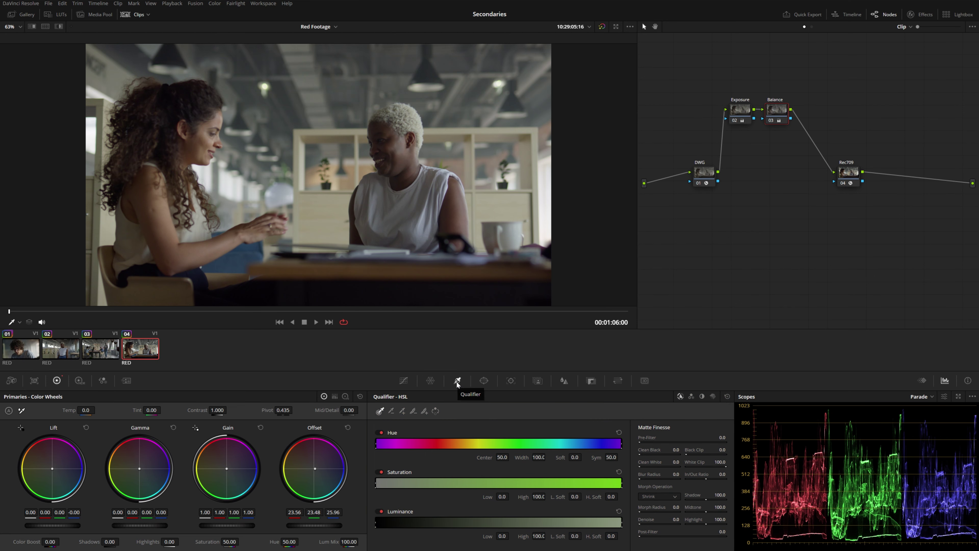
key(alt+s)
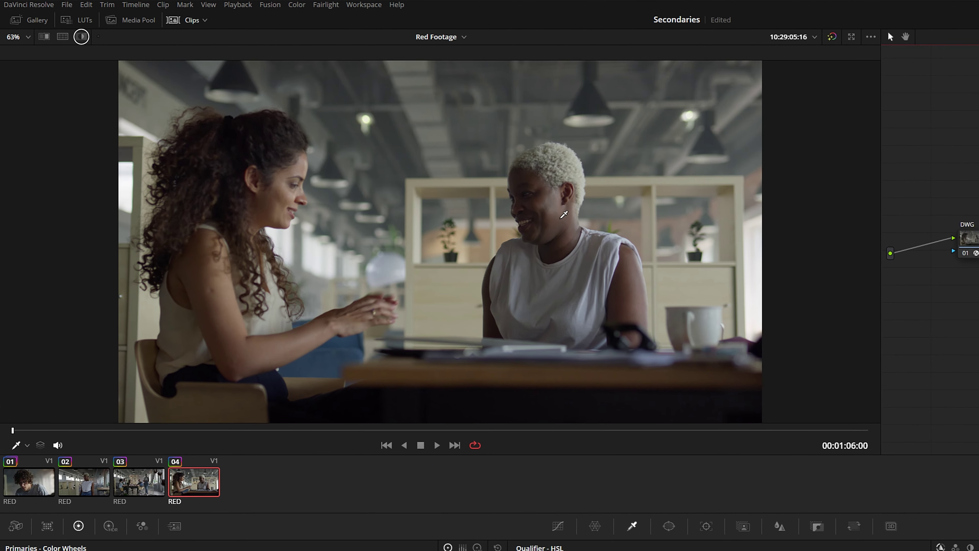
click(58, 26)
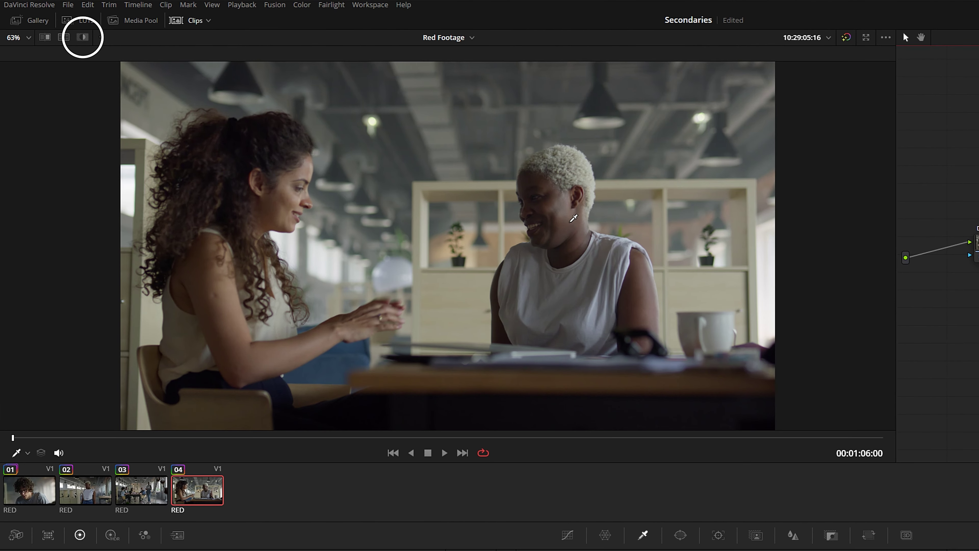
key(shift+h)
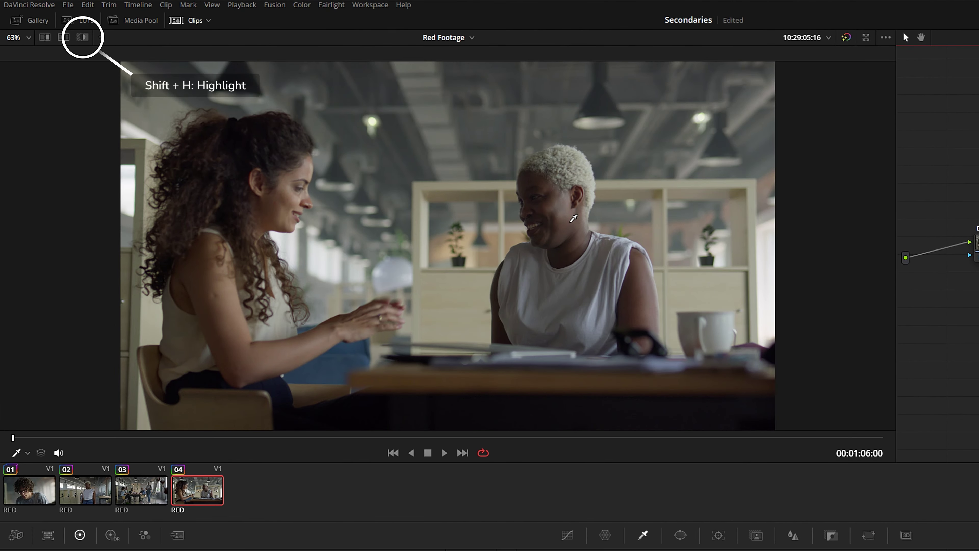
key(shift+h)
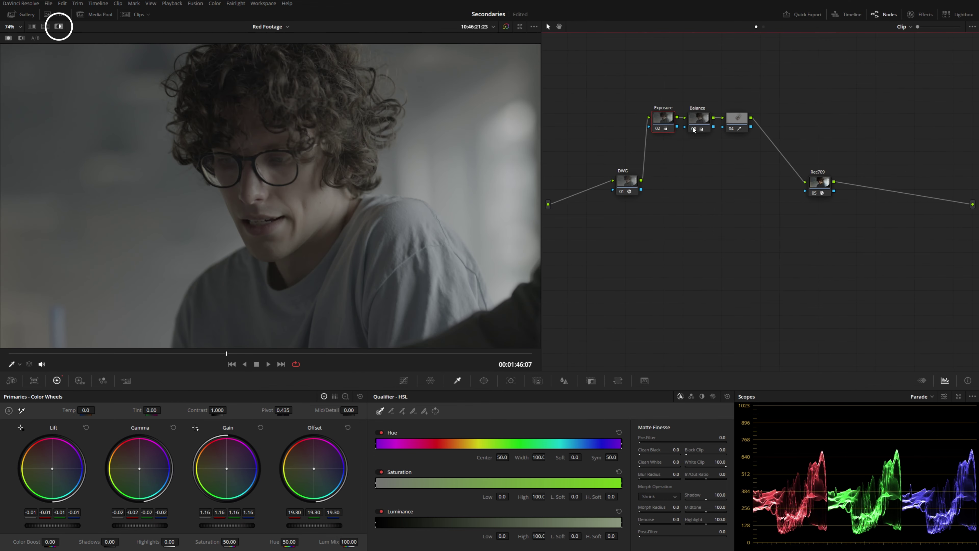
Examine the Balance, Rec709 and qualified nodes of the curly-haired man's shot in the Highlight view.
click(698, 124)
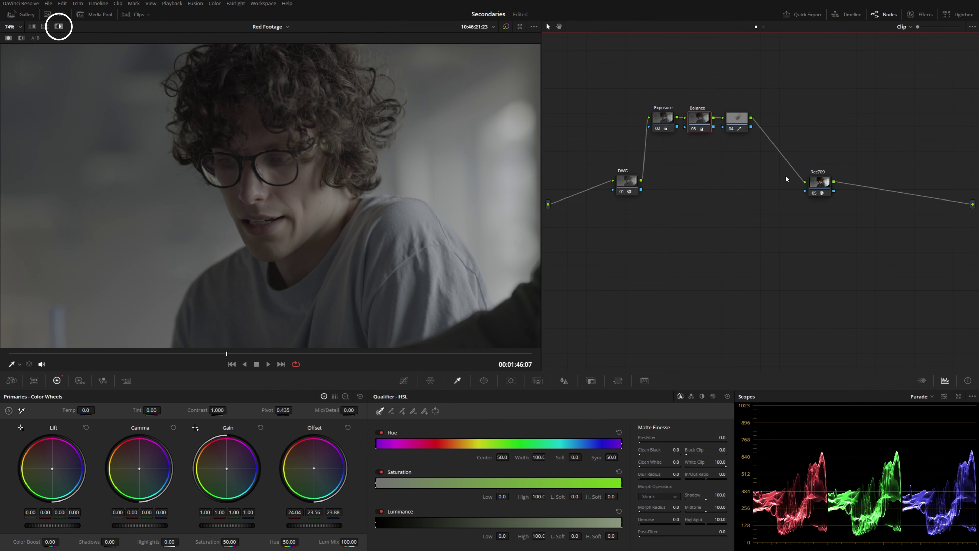
click(817, 186)
click(736, 120)
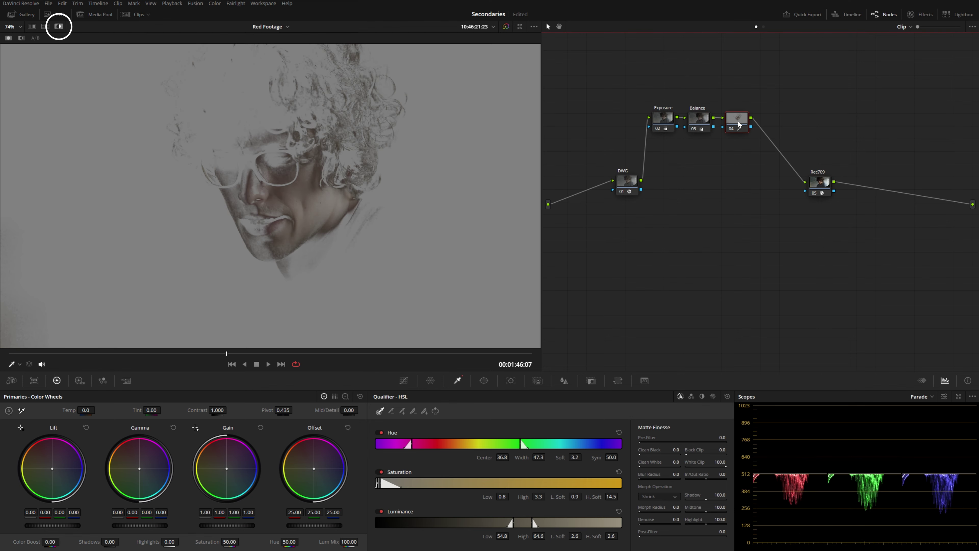
click(59, 27)
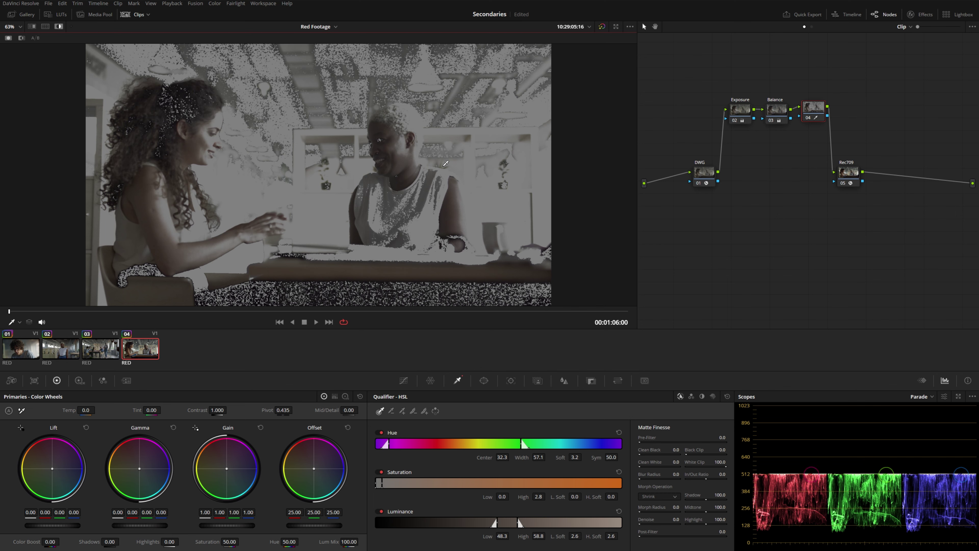
Try sampling the shelf, the ceiling, and the short-haired woman's hair and face with the qualifier picker.
click(333, 206)
click(298, 170)
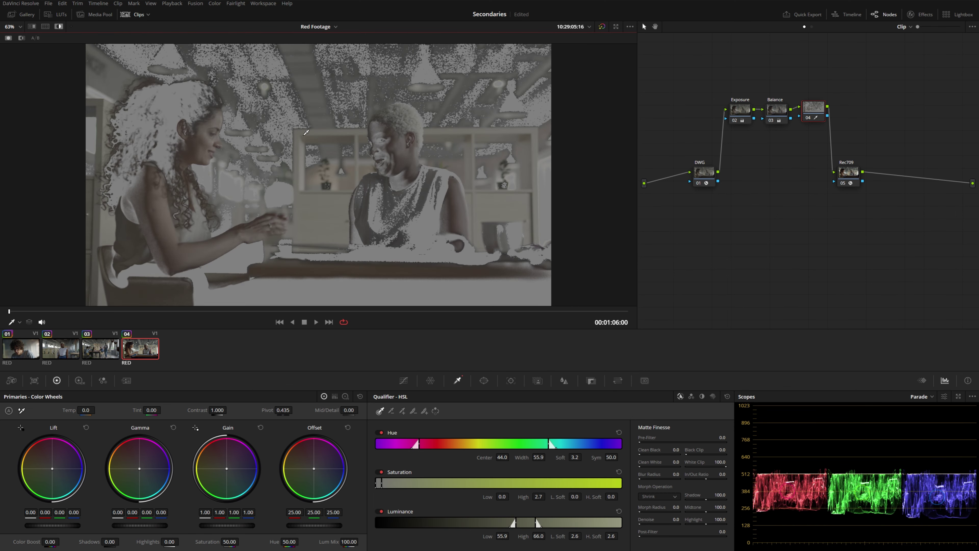
click(313, 82)
click(402, 117)
click(389, 158)
click(270, 226)
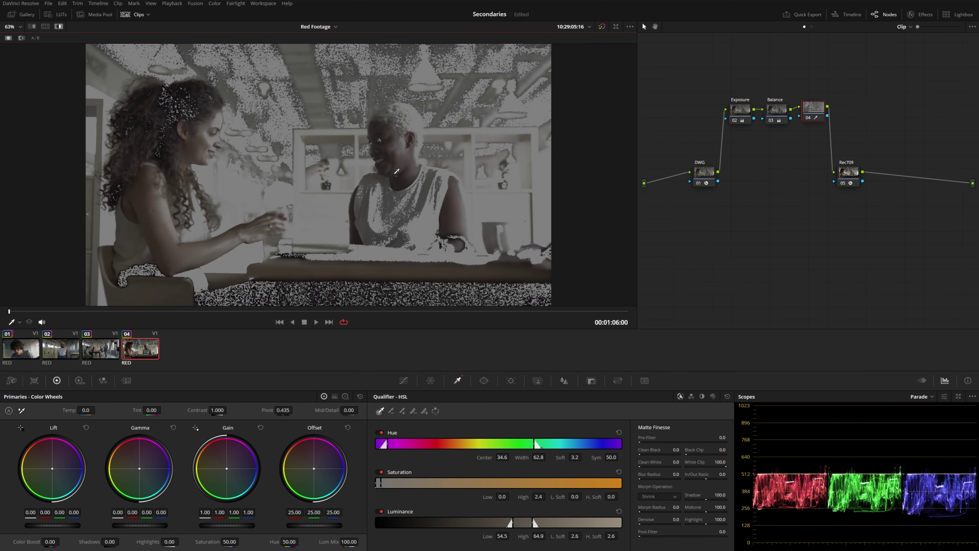
Sample the skin tones on the curly-haired woman's arm and face with the qualifier picker.
click(168, 224)
click(206, 119)
mouse_move(208, 116)
mouse_down()
mouse_move(171, 120)
mouse_move(381, 121)
mouse_move(400, 155)
mouse_move(370, 124)
mouse_move(392, 133)
mouse_move(367, 205)
mouse_up()
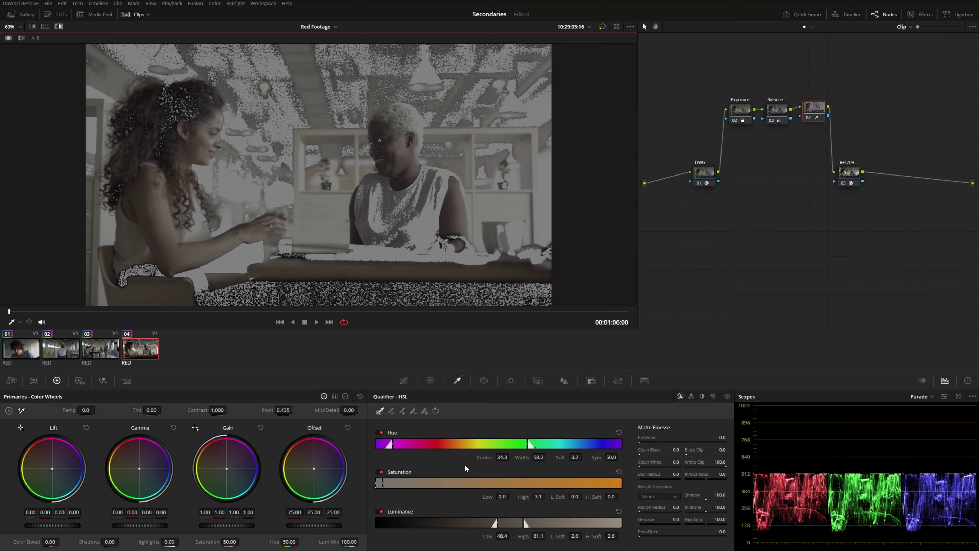
Narrow the qualifier's hue to centre 30.6, width 16.5 and softness 5.1, and set the luminance low limit to 51.5.
drag(392, 444, 583, 458)
drag(451, 444, 451, 443)
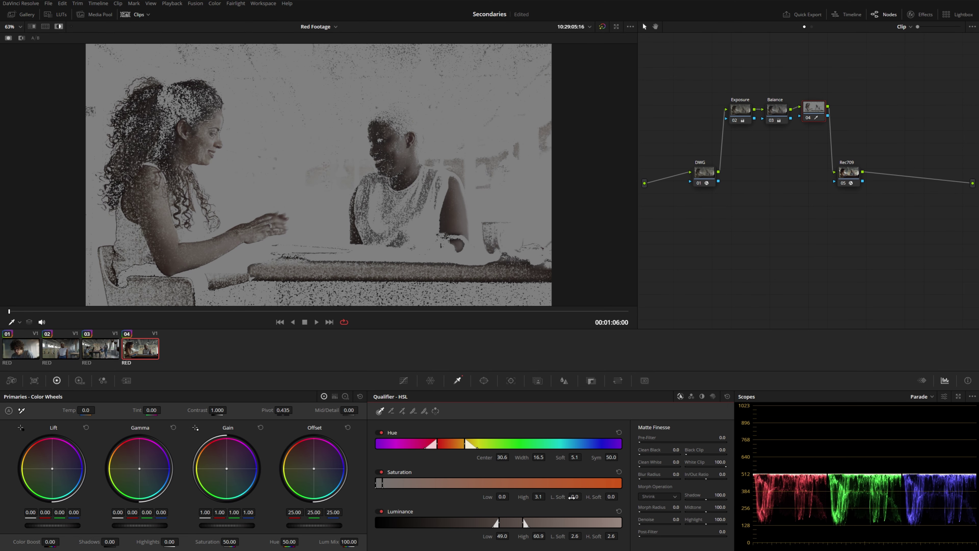
drag(512, 535, 514, 535)
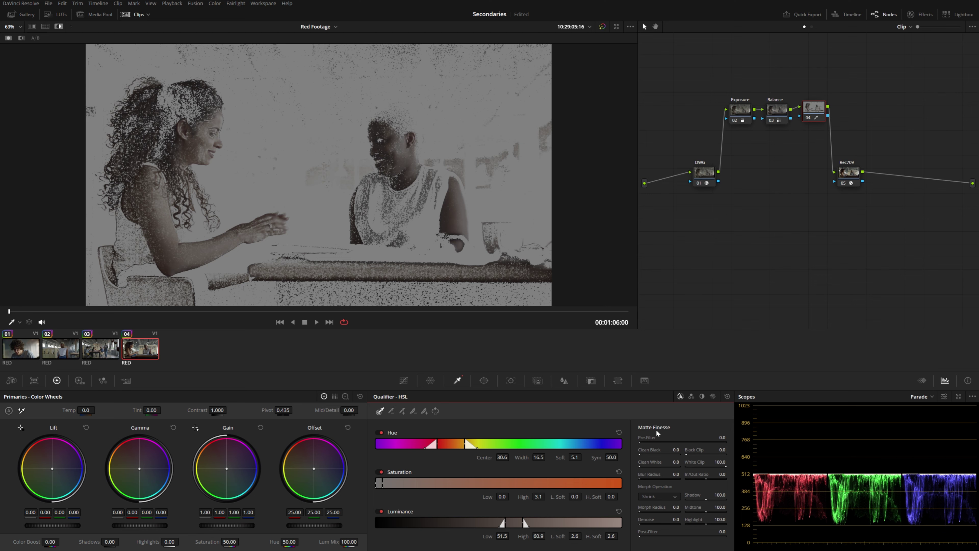
Refine the matte with Clean Black 1.7, Clean White 5.1, Blur Radius 2.4 and Denoise 31.9, and set the hue width to 14.6.
drag(640, 465, 642, 453)
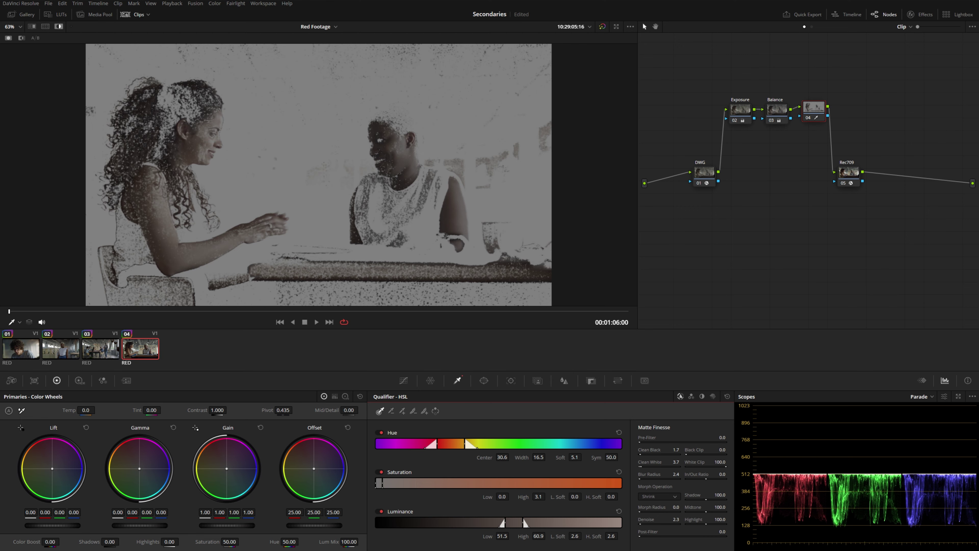
drag(639, 524, 642, 524)
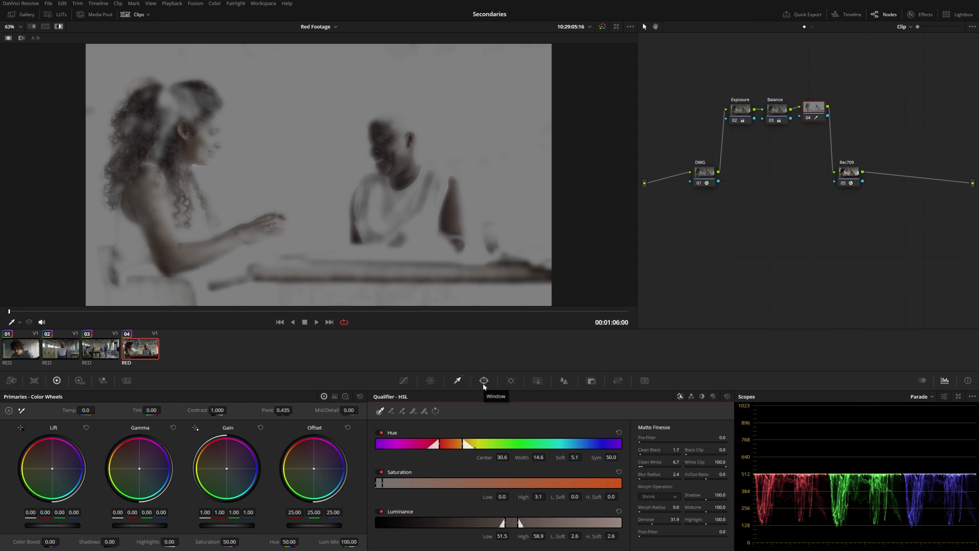
Add a circle window around the short-haired woman's face with size 33.72, aspect 77.78, rotation -14.85 and softness 9.04.
click(483, 381)
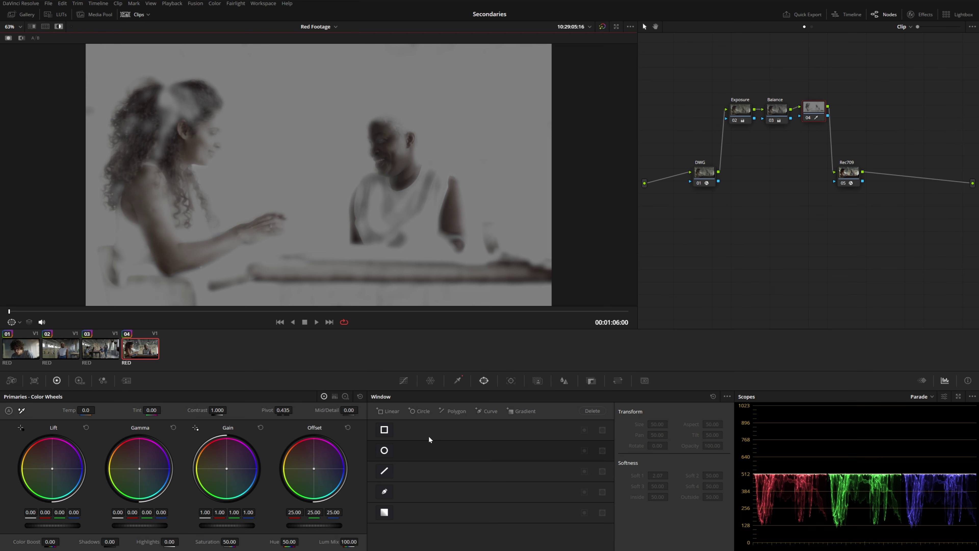
click(384, 450)
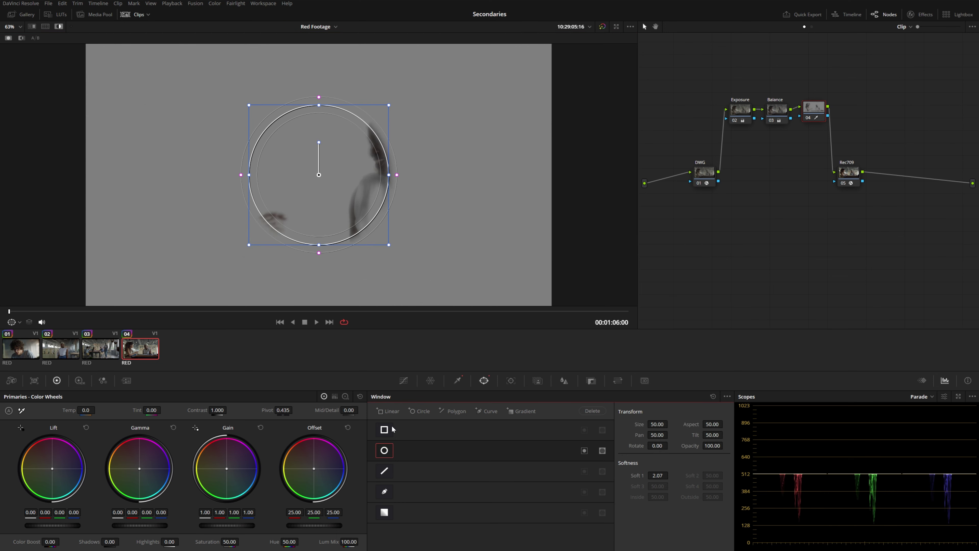
drag(316, 184, 390, 160)
drag(392, 215, 388, 152)
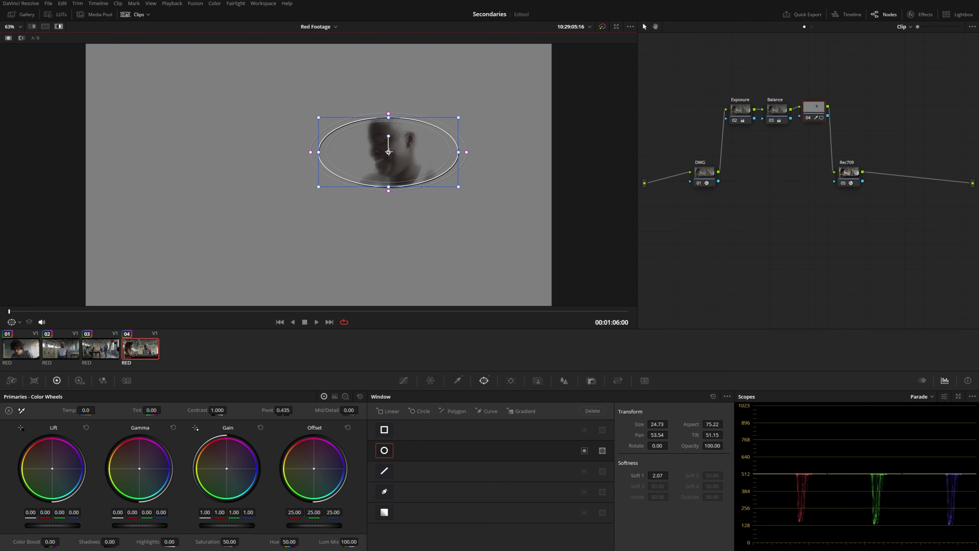
drag(389, 113, 388, 103)
mouse_move(389, 136)
mouse_down()
mouse_move(379, 135)
mouse_move(390, 143)
mouse_up()
drag(392, 182, 412, 173)
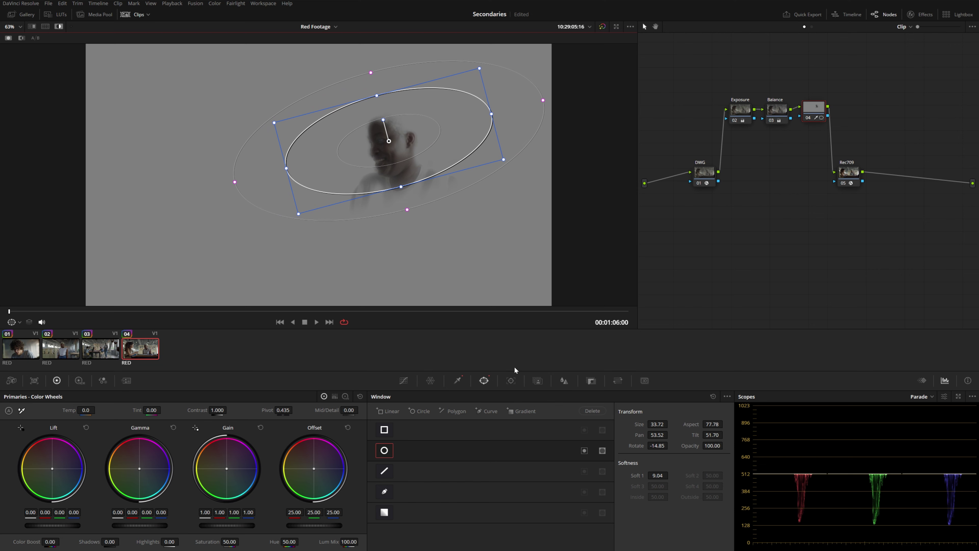
Try to track the circle window on the short-haired woman's face through the clip, and clear the tracking data.
click(511, 381)
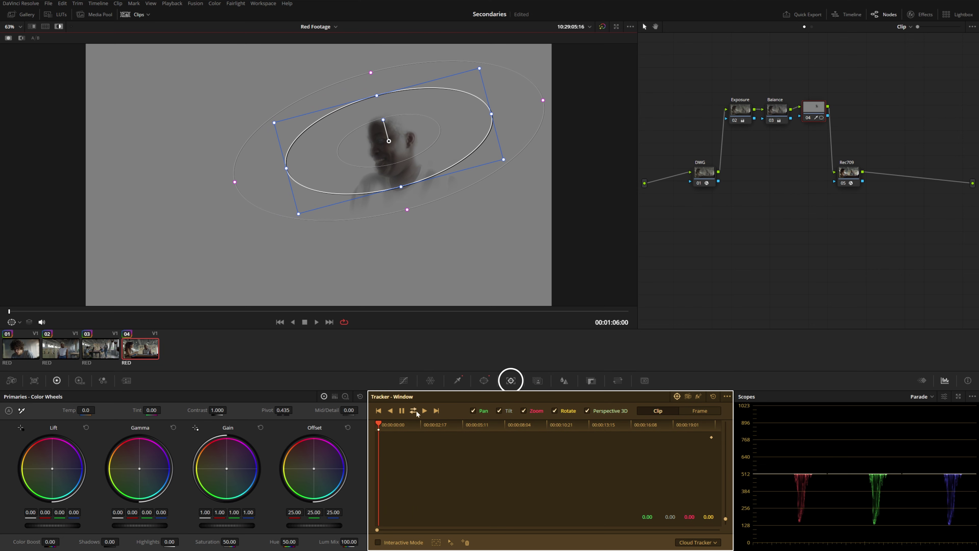
click(413, 410)
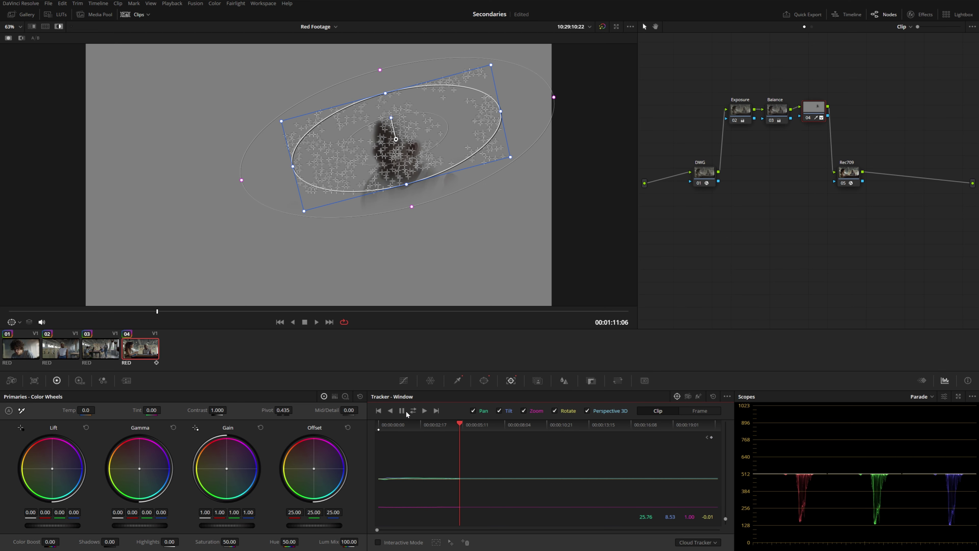
click(402, 411)
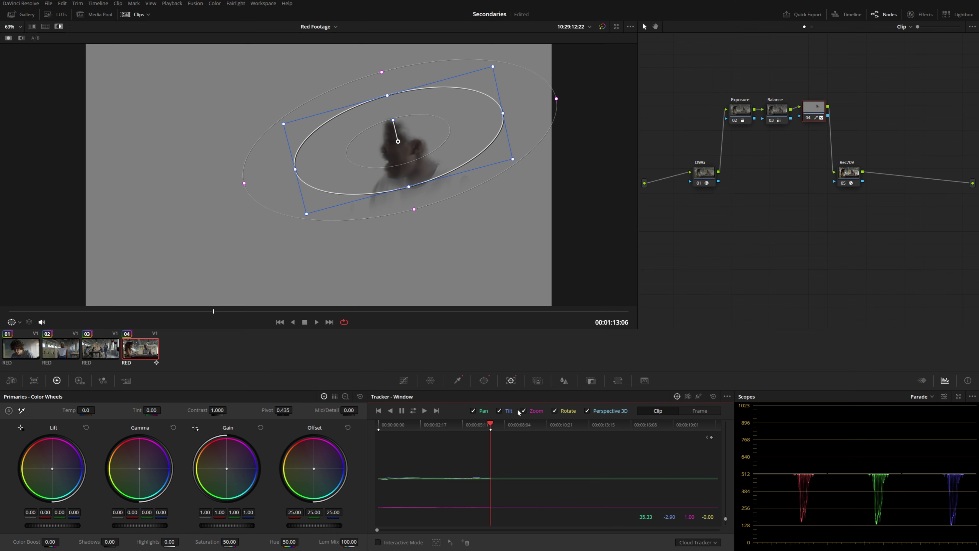
click(712, 397)
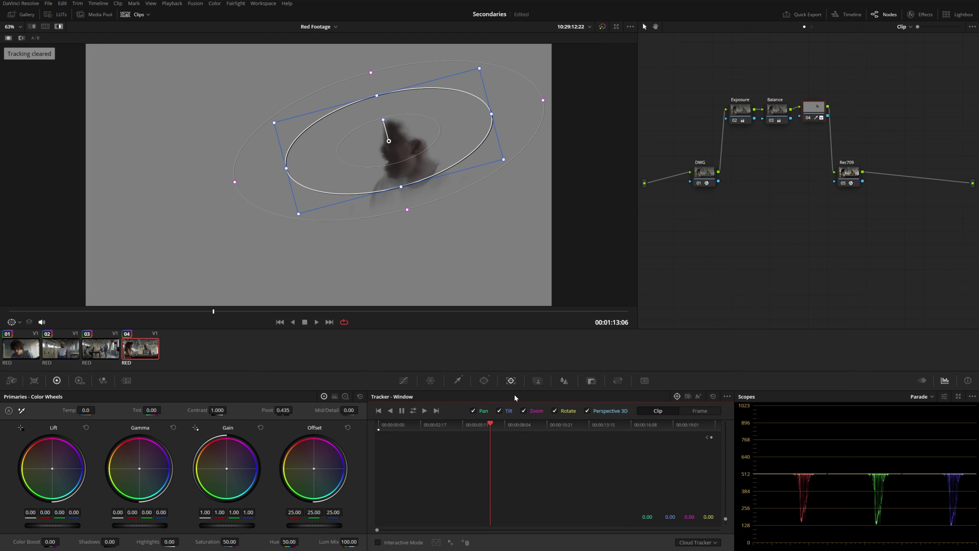
Re-centre the circle window on the short-haired woman's head at pan 54.18 and tilt 51.22, with rotation -11.85.
click(484, 380)
drag(407, 162, 419, 169)
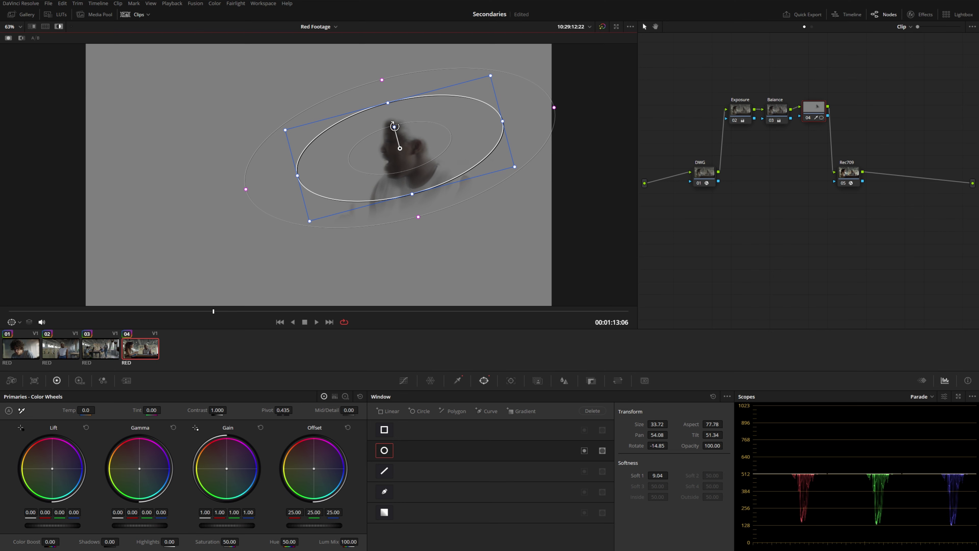
drag(393, 126, 392, 126)
click(384, 450)
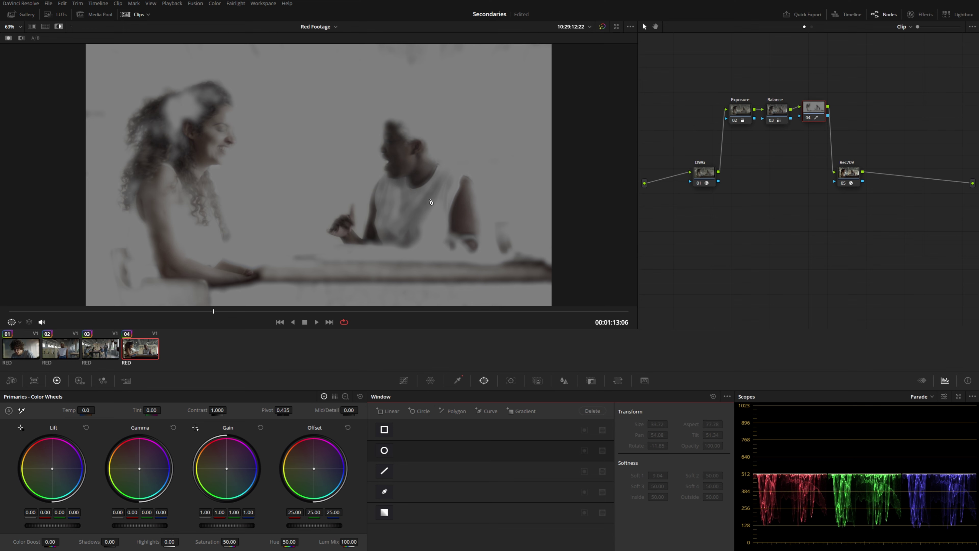
click(384, 450)
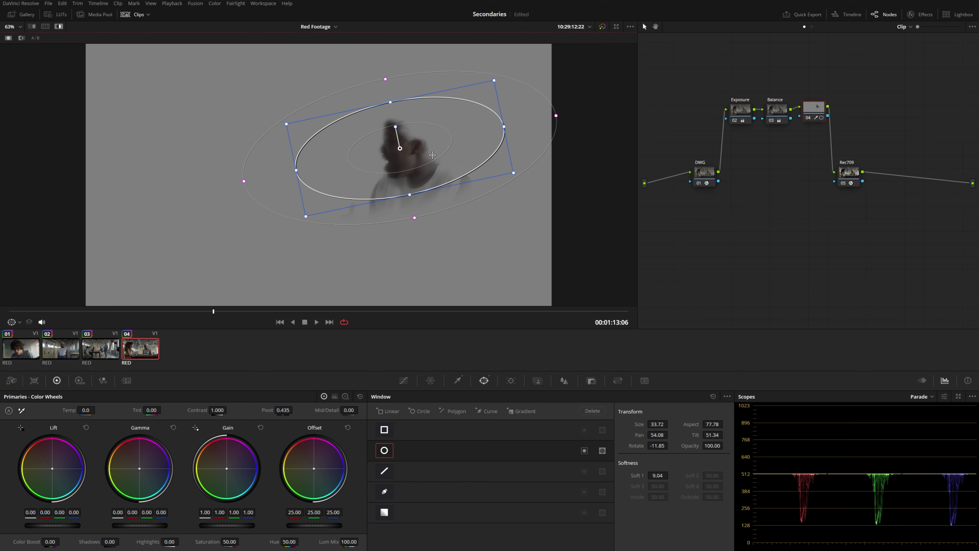
drag(430, 162, 434, 157)
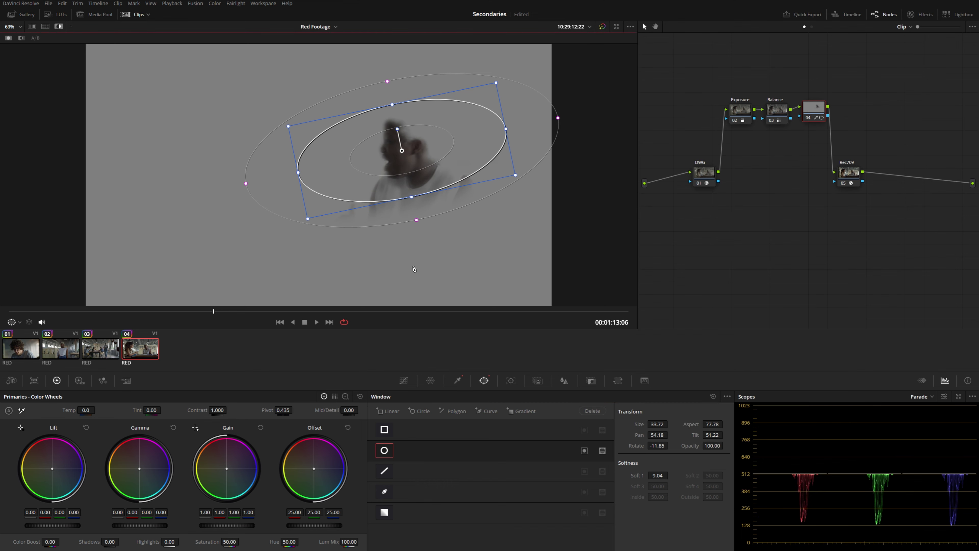
Play the highlighted clip from its start to check that the static window covers the woman's face as she moves.
drag(167, 311, 2, 311)
key(space)
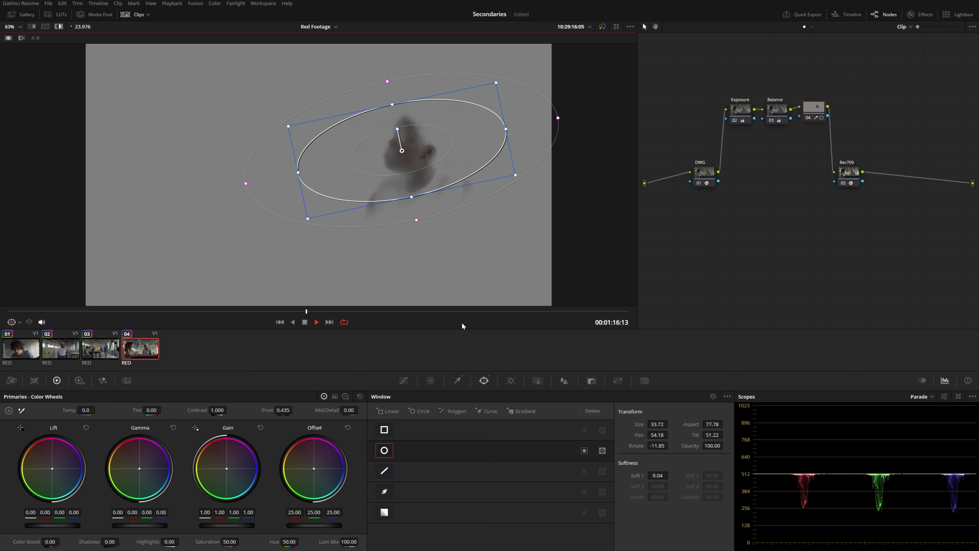
key(space)
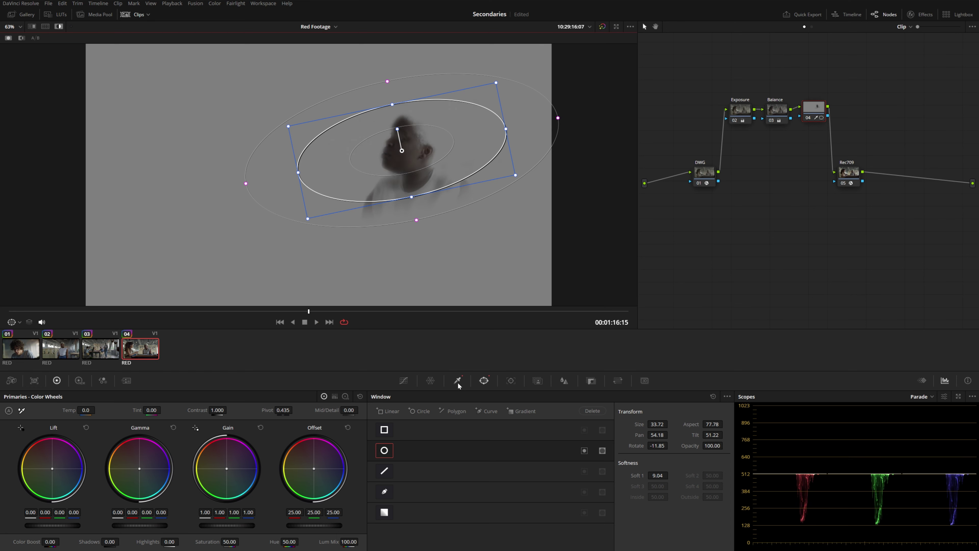
Turn off the highlight view and raise the selected skin's gamma to 0.01 on the primary wheels.
click(457, 381)
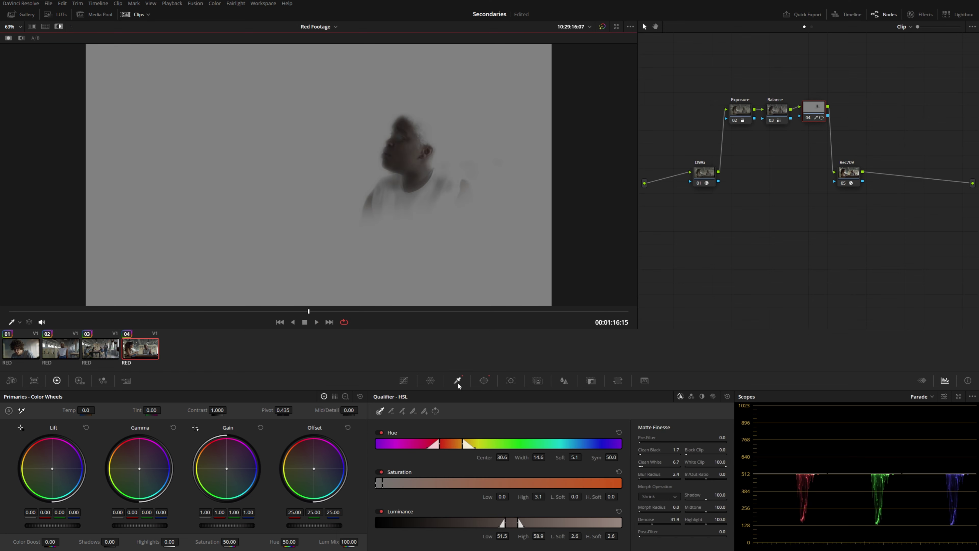
key(shift+h)
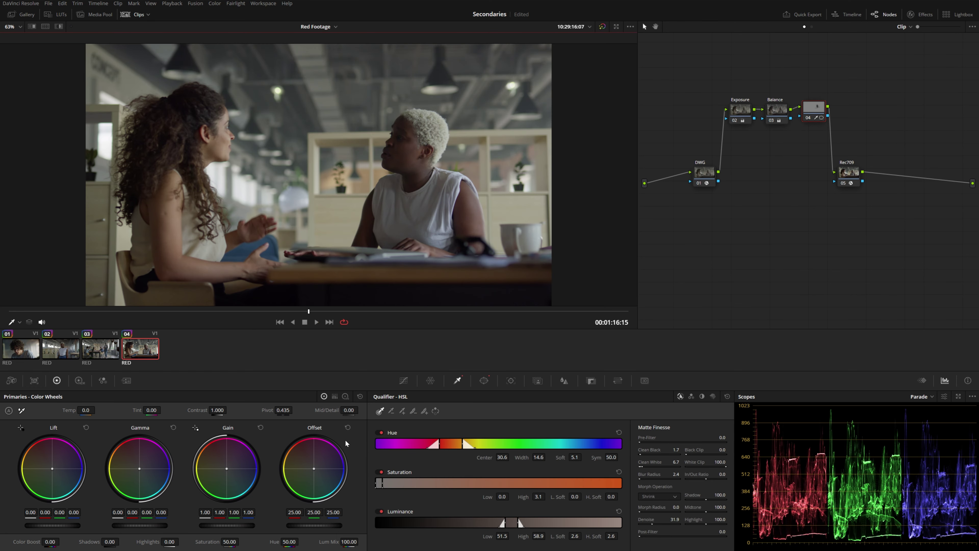
scroll(388, 146, up, 5)
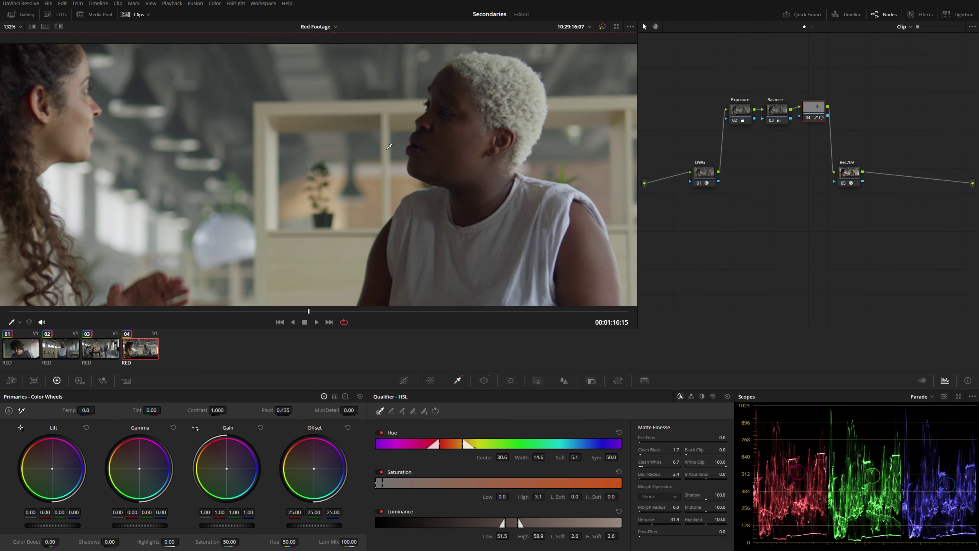
scroll(388, 147, up, 1)
drag(151, 526, 153, 527)
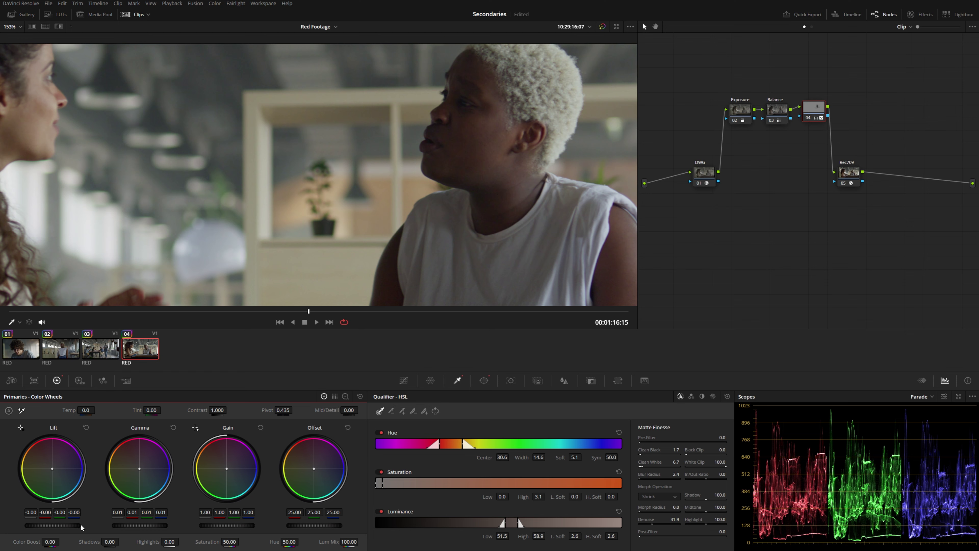
key(alt+z)
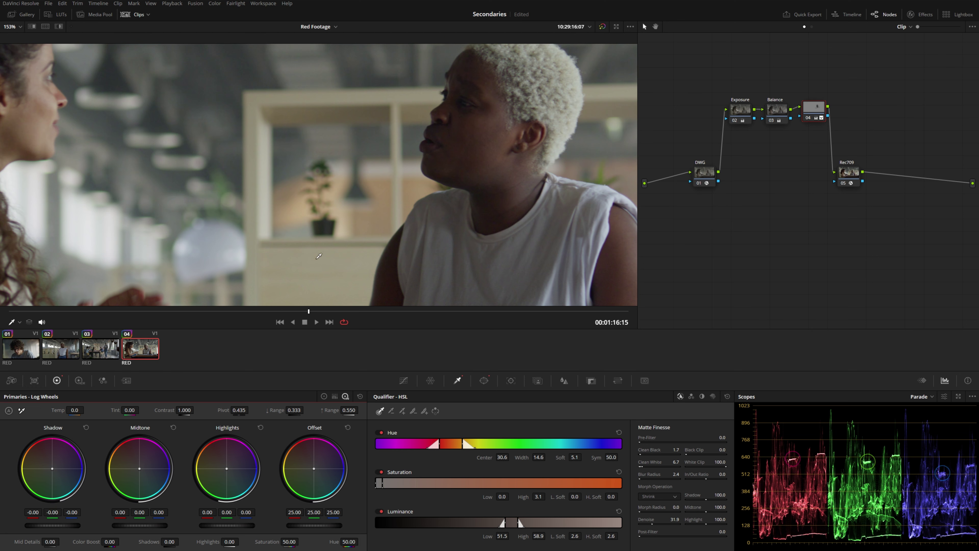
click(324, 396)
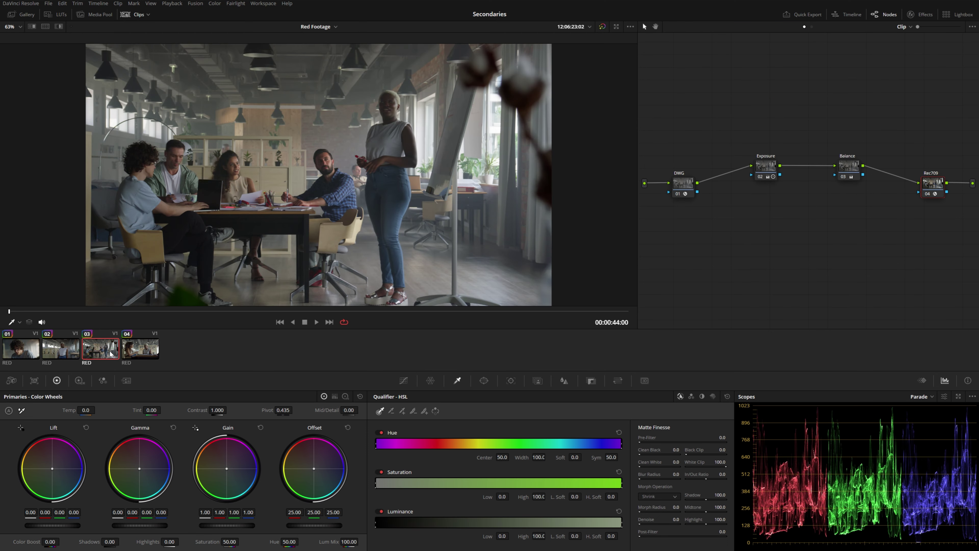
Add a serial node after Balance on the third clip and paste the copied Face Lit grade onto it.
click(856, 176)
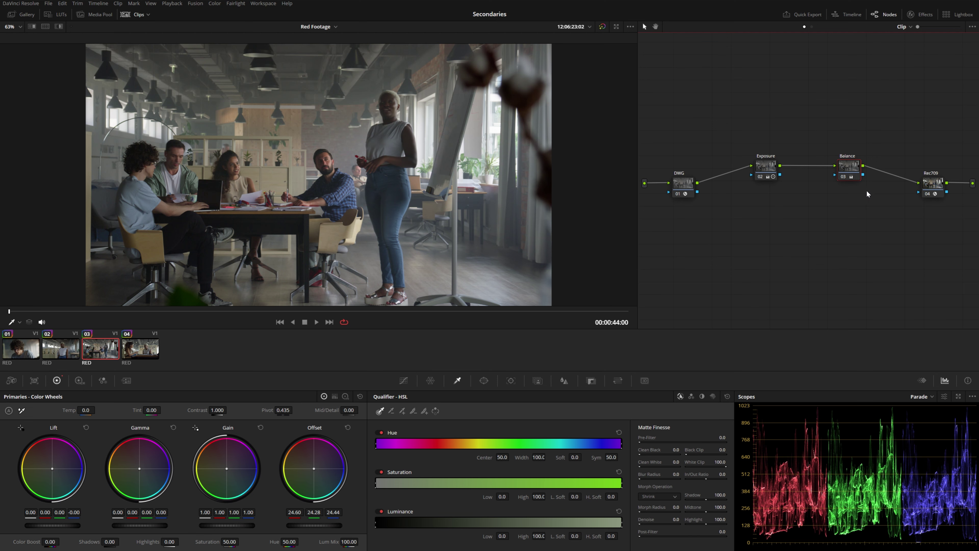
key(alt+s)
key(ctrl+v)
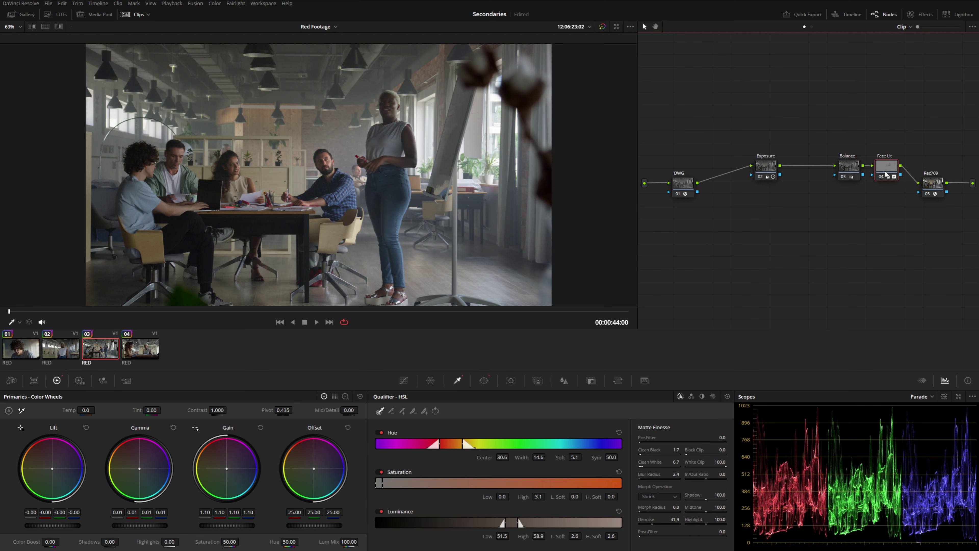
Fit the pasted circle window around the standing woman with size 37.50, aspect 39.85, pan 53.85 and tilt 51.88, and play the clip.
click(483, 381)
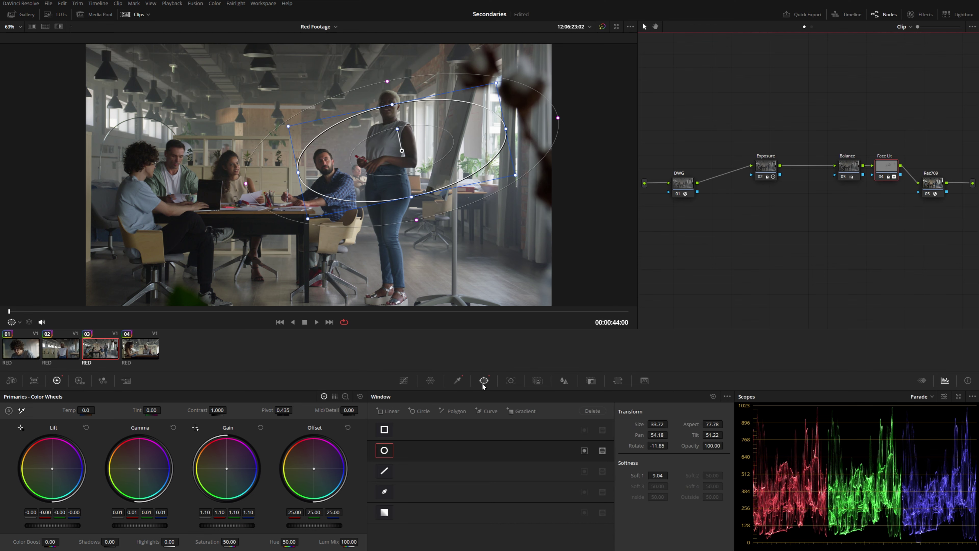
key(shift+h)
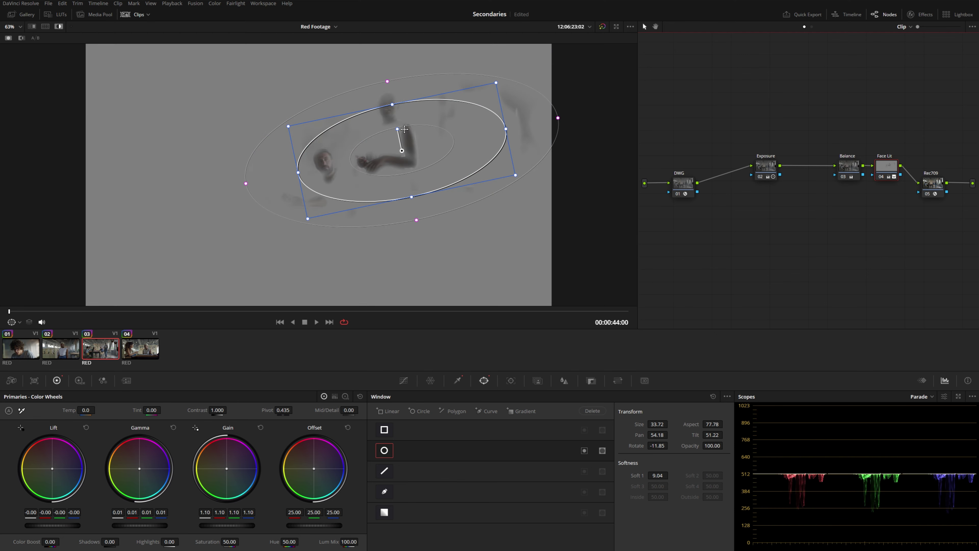
drag(507, 133, 440, 140)
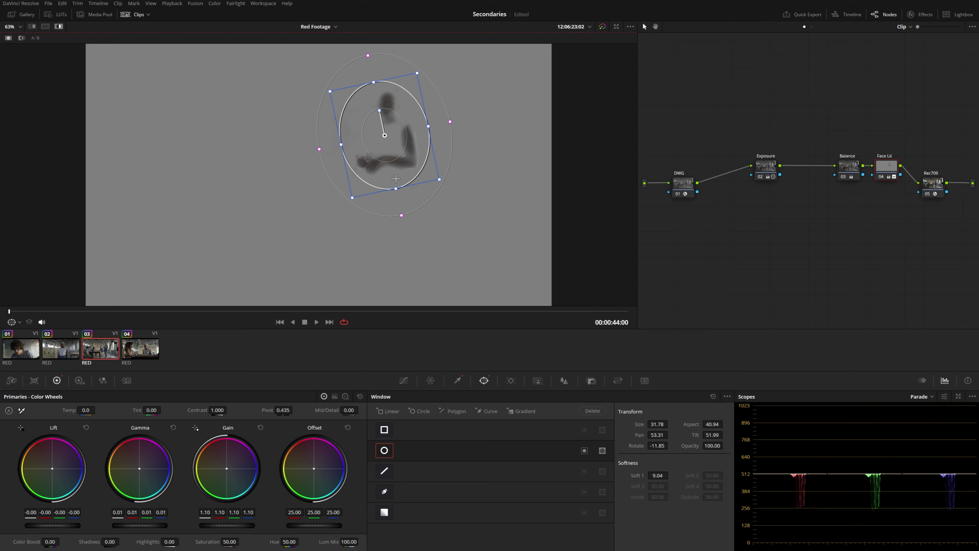
key(shift+h)
key(space)
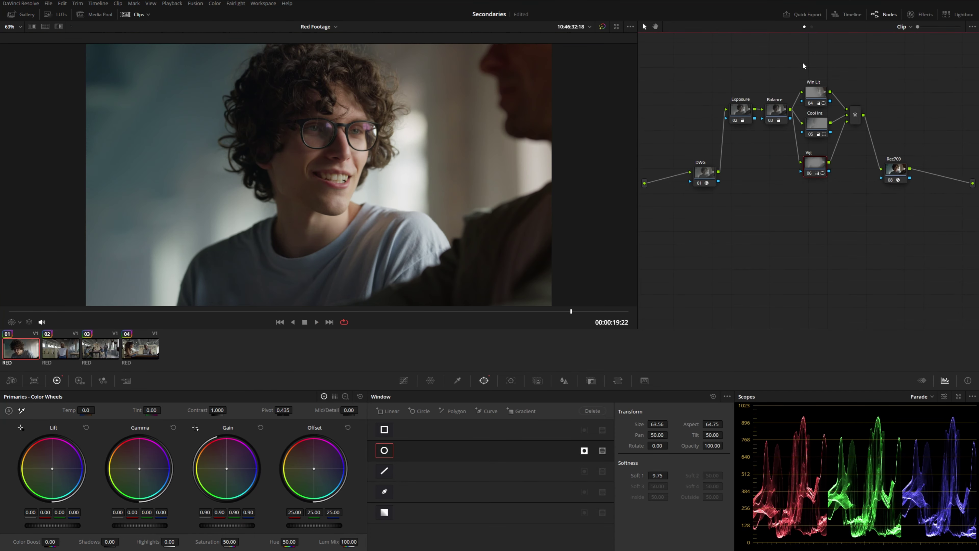
Compare the first clip with and without its Win Lit, Cool Int and Vig nodes by toggling them together.
drag(804, 64, 870, 229)
key(ctrl+d)
key(ctrl+d)
key(ctrl+d)
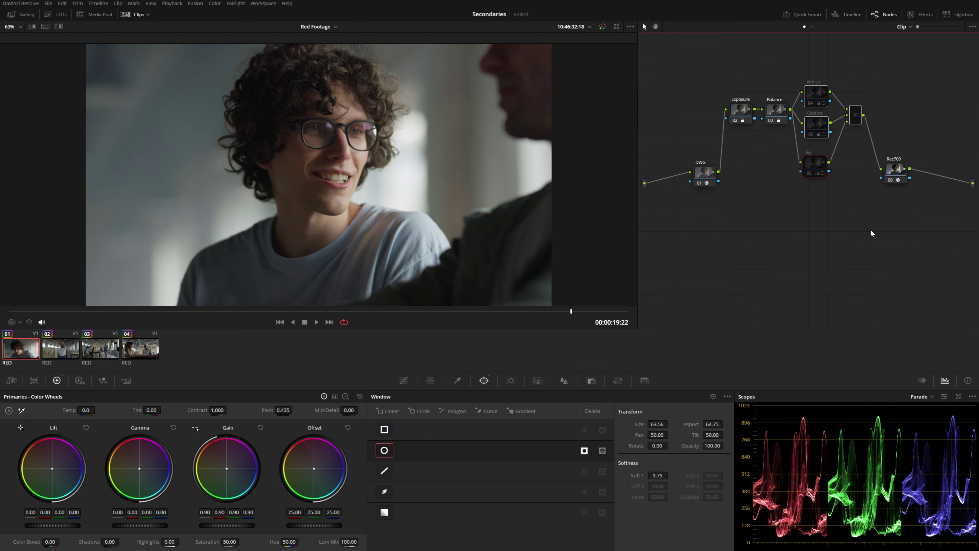
key(ctrl+d)
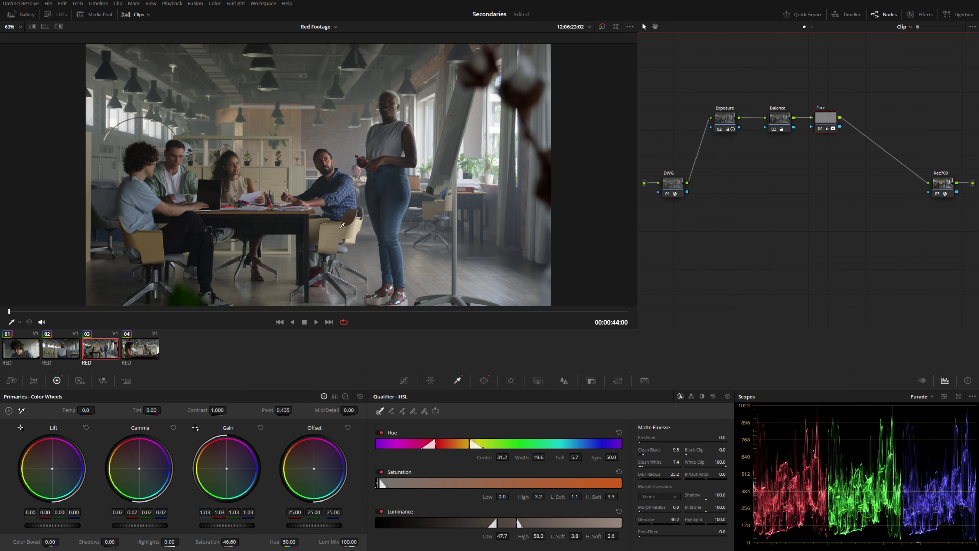
Add a serial node after the Face node on the third clip for correcting the red marker.
scroll(300, 209, up, 2)
scroll(527, 110, up, 3)
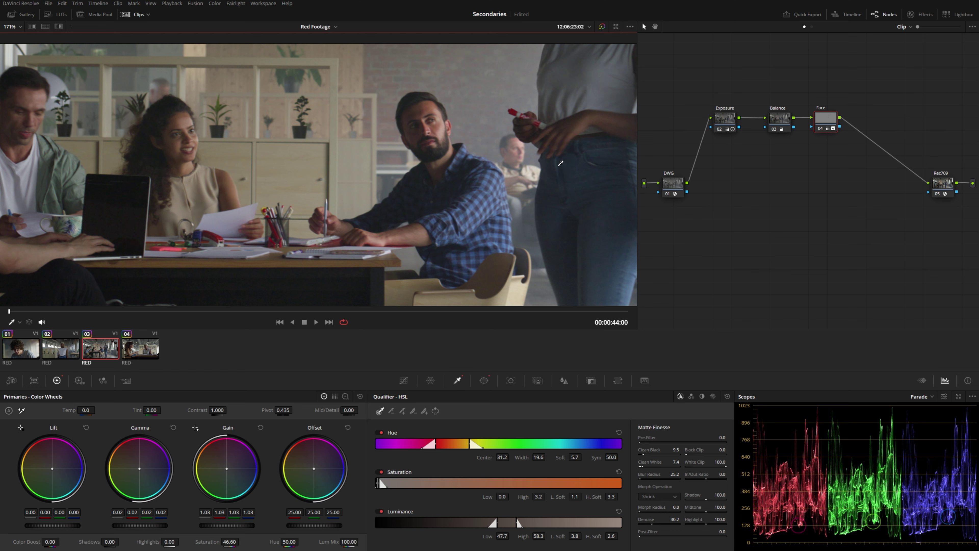
key(alt+s)
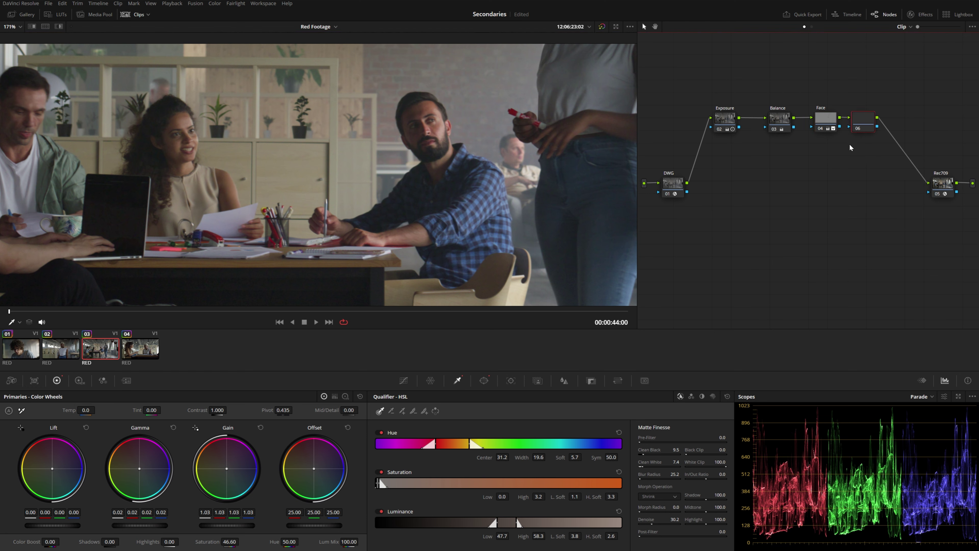
Try to desaturate the red marker to 0.86 with a Hue Vs Sat curve, and reset the node's grade.
click(403, 380)
click(641, 396)
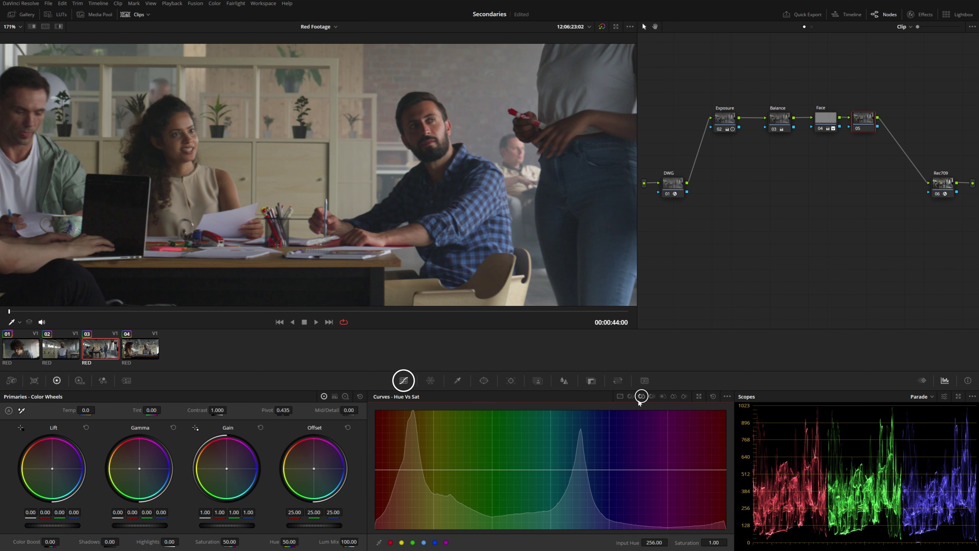
click(514, 112)
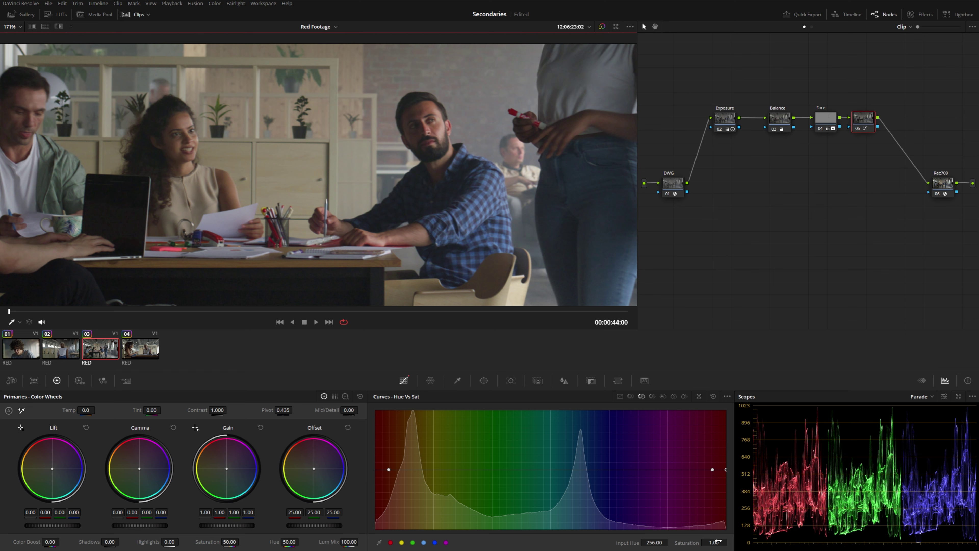
mouse_move(717, 541)
mouse_down()
mouse_move(698, 541)
mouse_move(711, 541)
mouse_up()
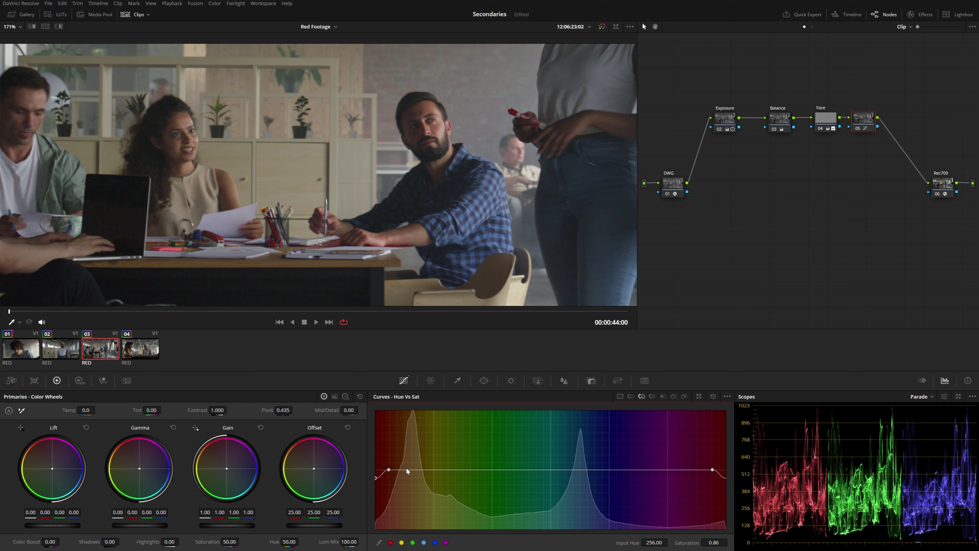
drag(388, 471, 385, 470)
right_click(863, 122)
click(871, 126)
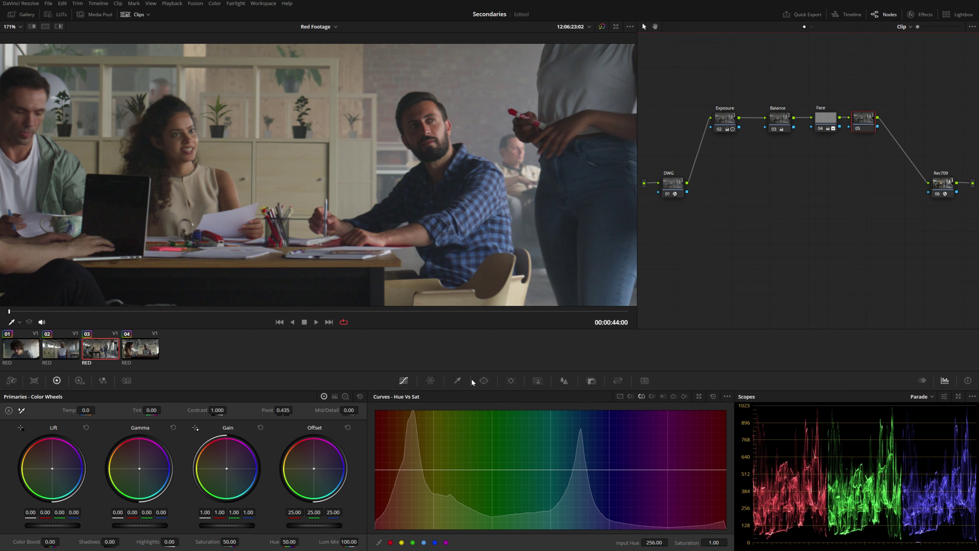
Qualify the red marker in the highlight view, narrowing the hue to centre 29.0, width 9.5 and softness 7.7.
click(458, 381)
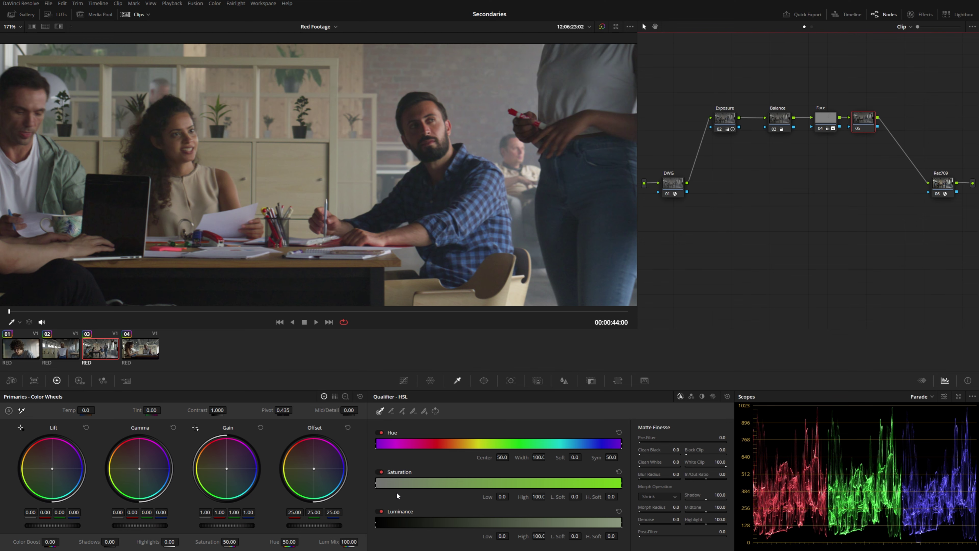
key(shift+h)
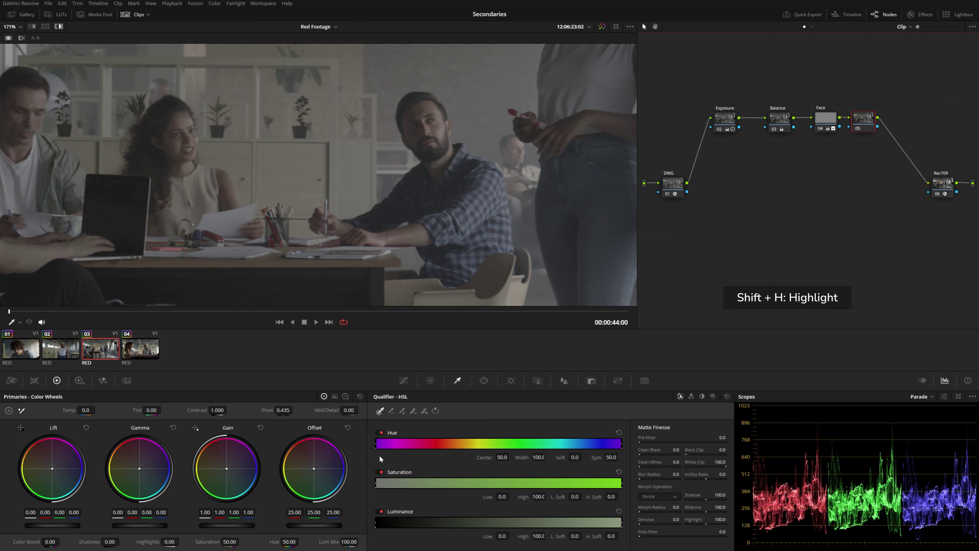
click(514, 111)
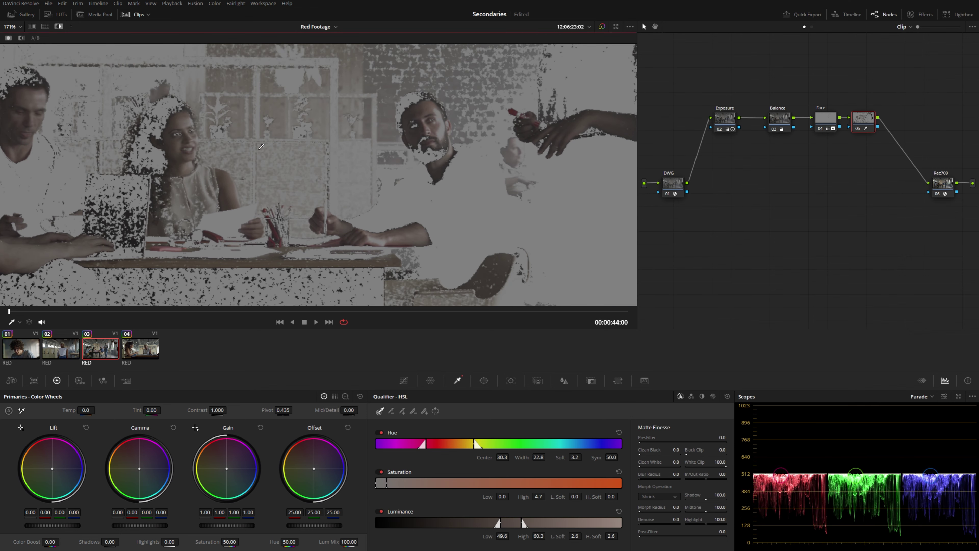
drag(263, 147, 297, 163)
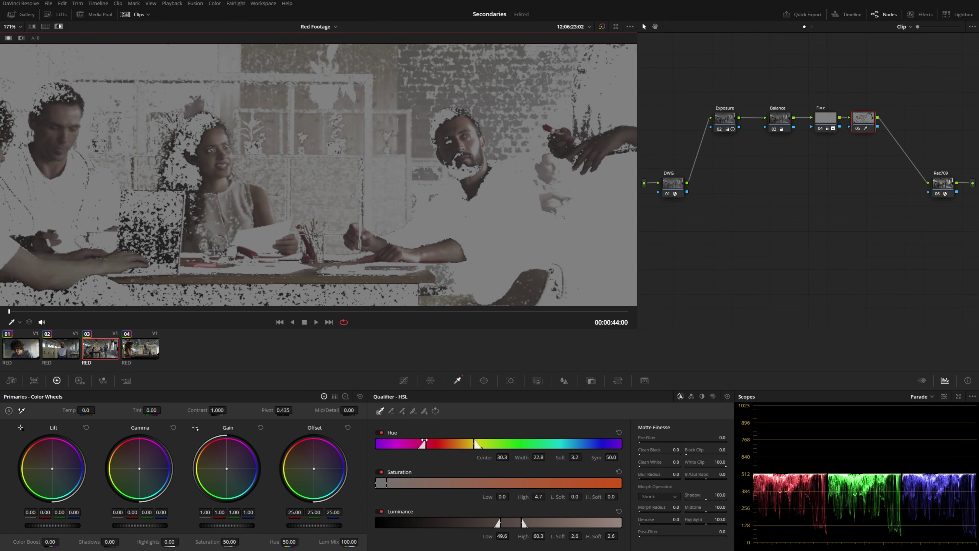
drag(424, 443, 457, 444)
drag(574, 457, 592, 457)
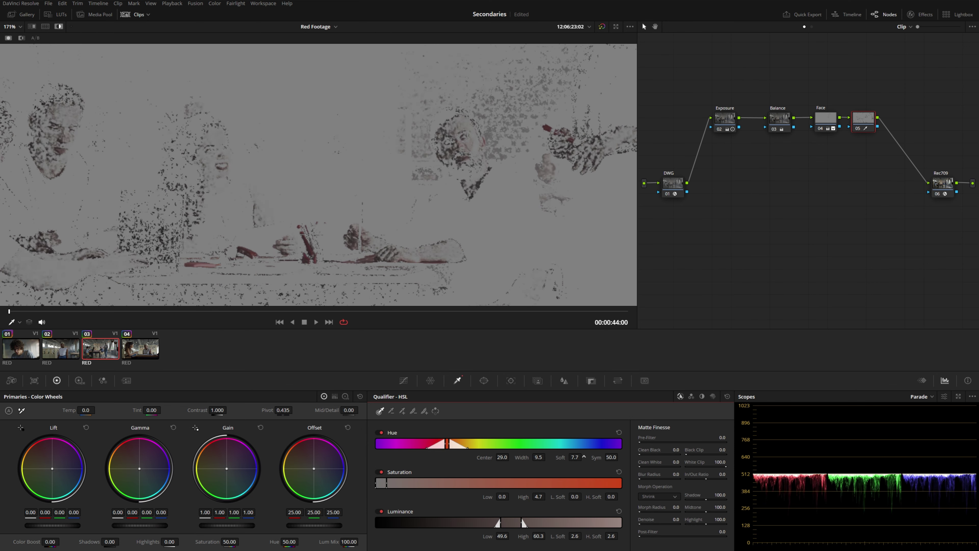
Try limiting the qualifier's luminance to 54.4–59.4 and lowering the red marker's saturation to 0.49 with a Hue Vs Sat curve.
drag(502, 521, 515, 523)
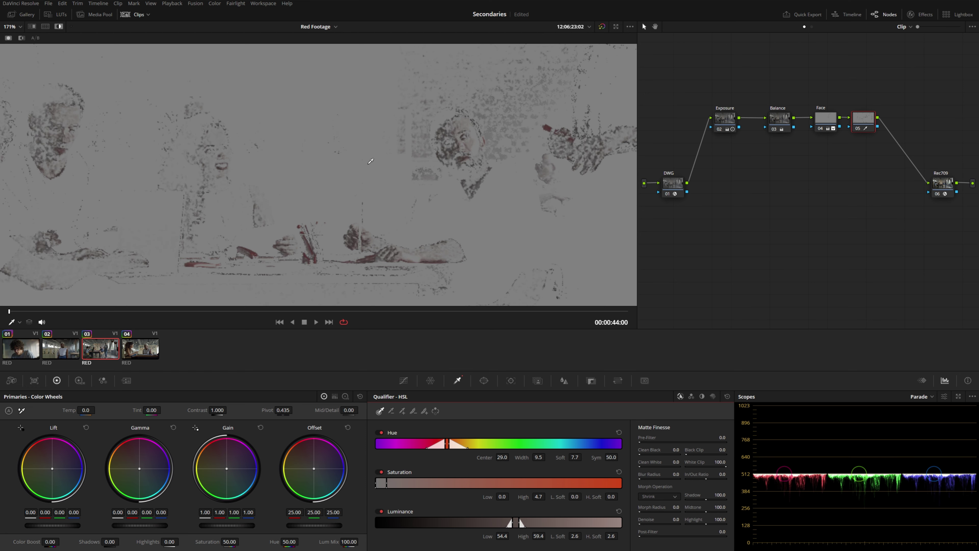
drag(432, 194, 390, 182)
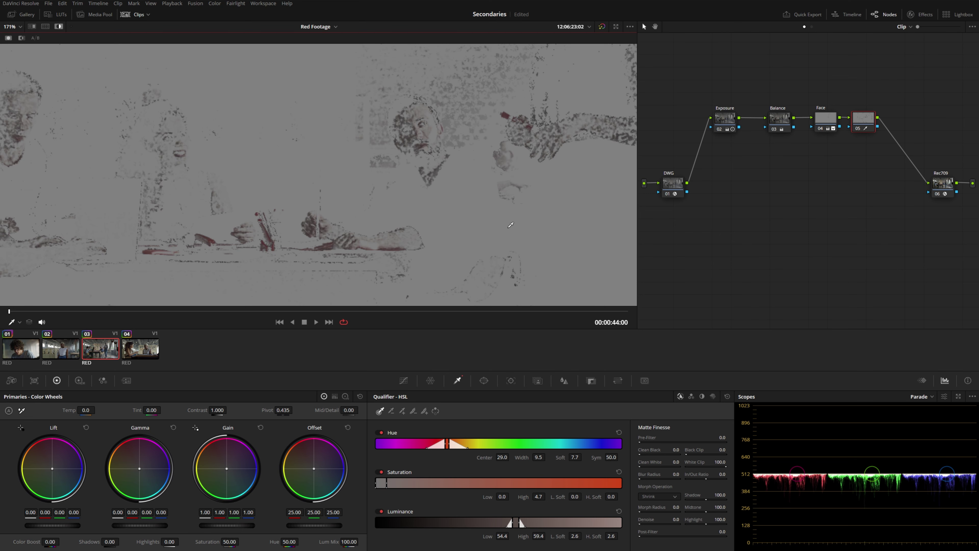
key(shift+h)
click(404, 380)
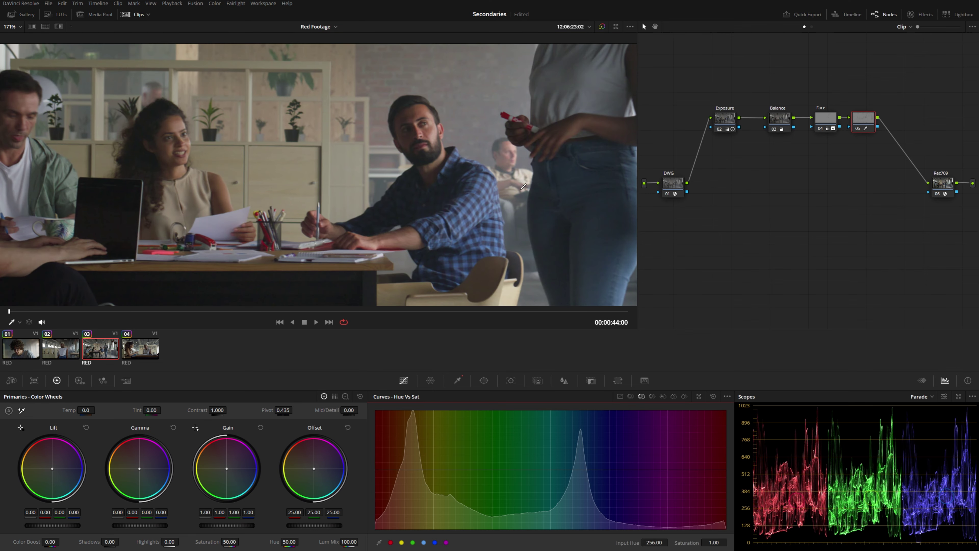
click(508, 115)
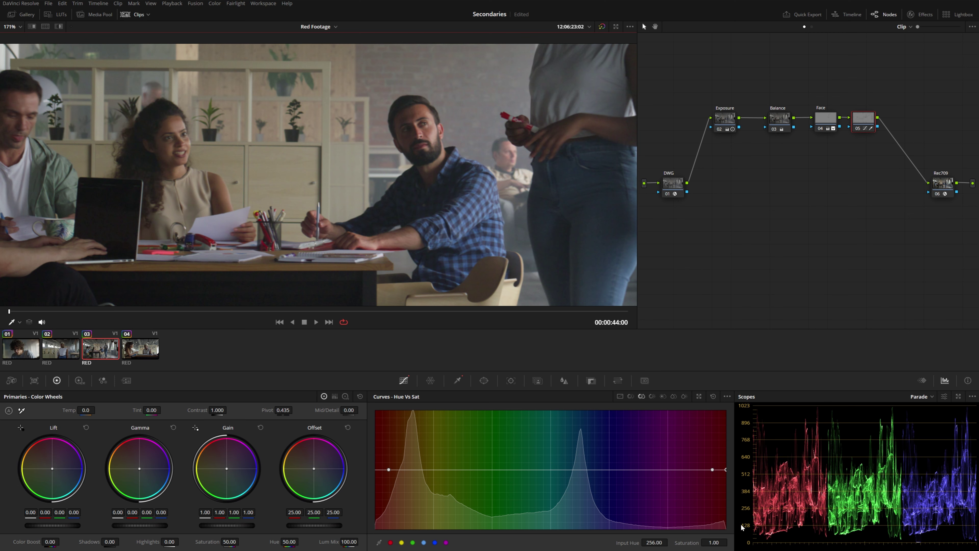
drag(720, 542, 729, 542)
drag(375, 495, 376, 492)
drag(730, 542, 727, 542)
Check the marker's key in the highlight view and reset the node's grade.
key(shift+h)
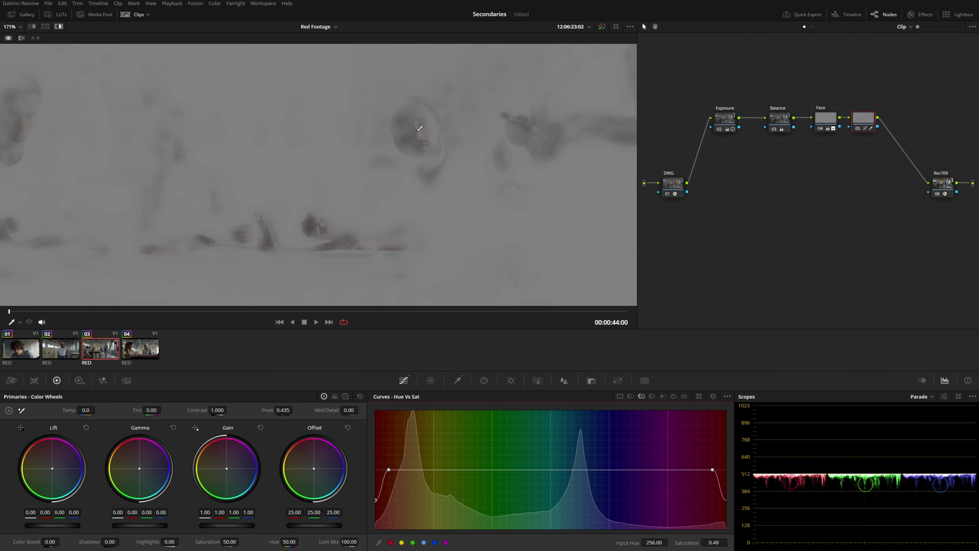
key(shift+h)
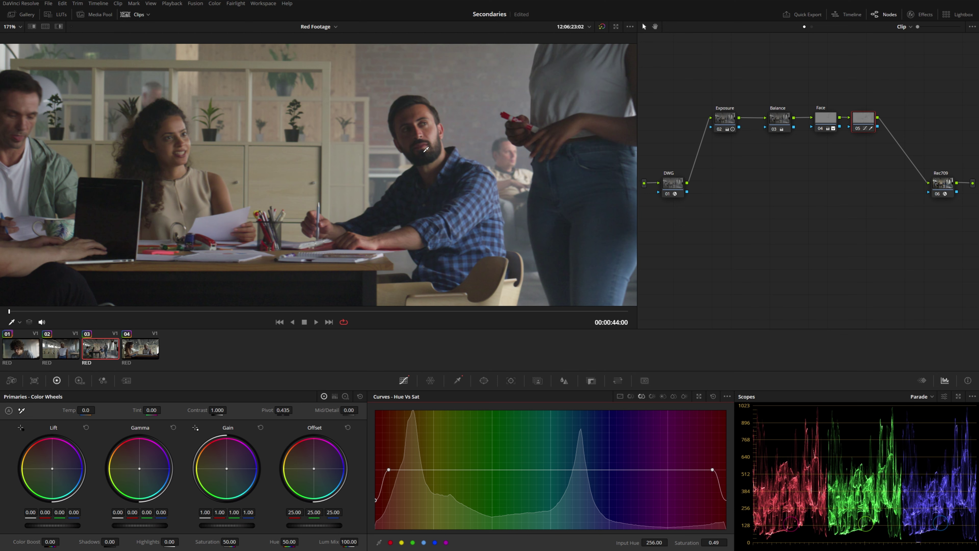
click(426, 150)
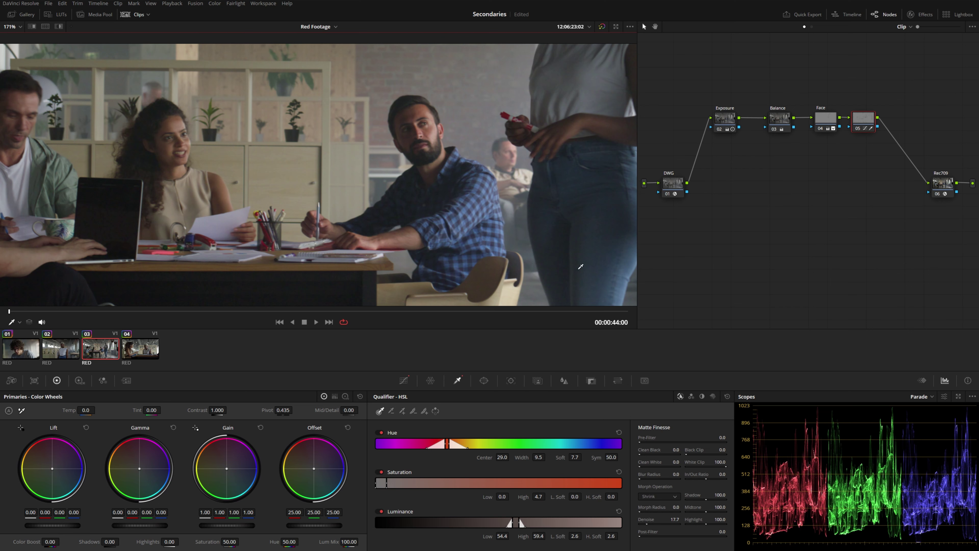
right_click(854, 128)
click(863, 133)
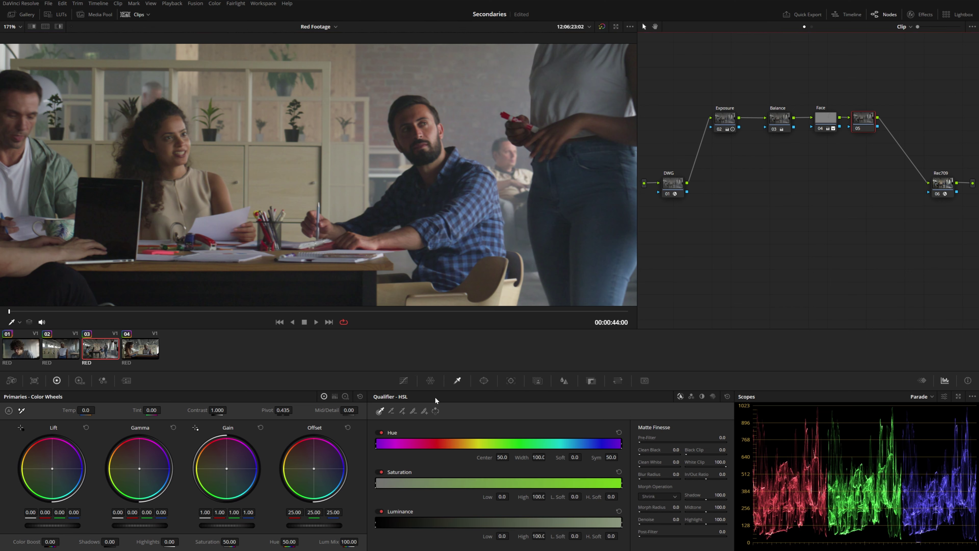
Look through the qualifier's RGB, LUM and 3D modes and return to HSL.
click(691, 396)
click(702, 396)
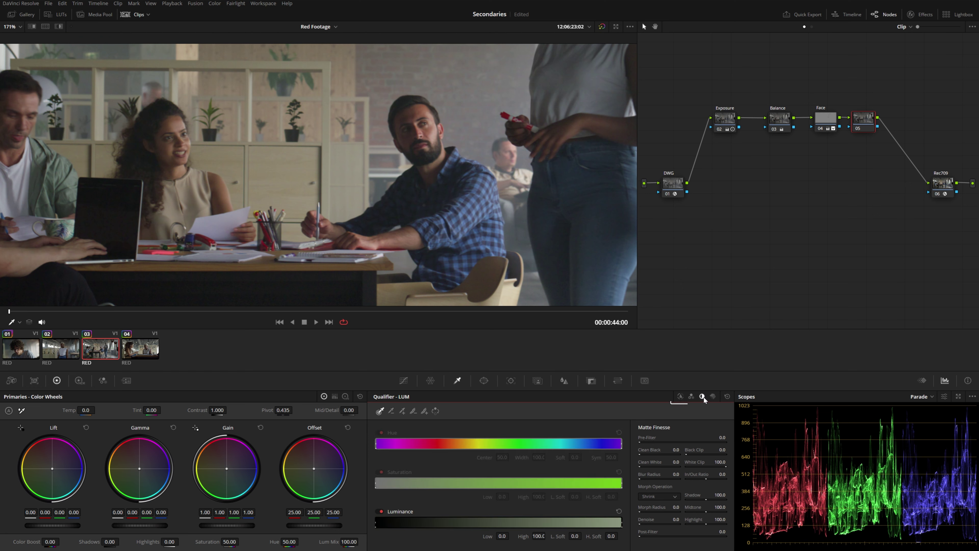
click(712, 398)
click(680, 396)
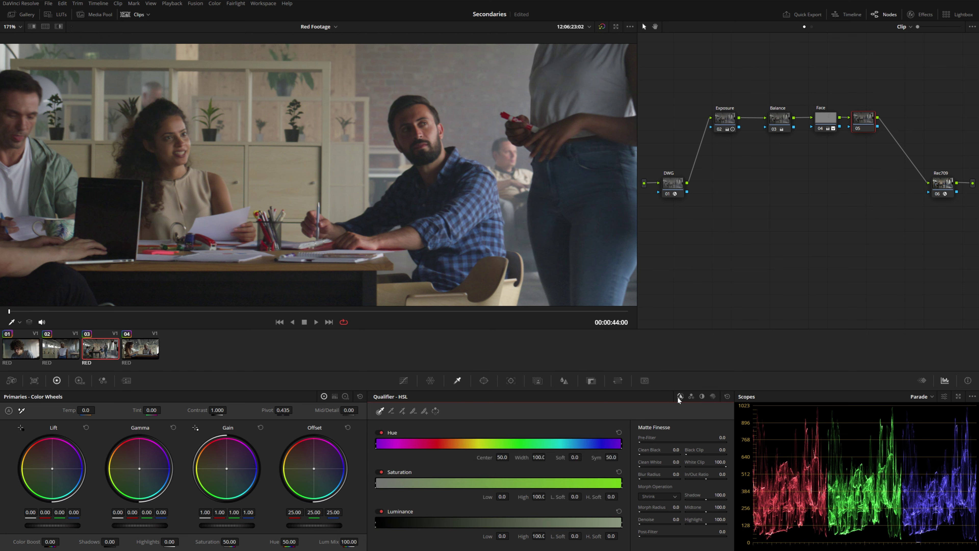
Try raising the red channel's low limit in the RGB qualifier with the highlight view on, and undo the change.
click(692, 396)
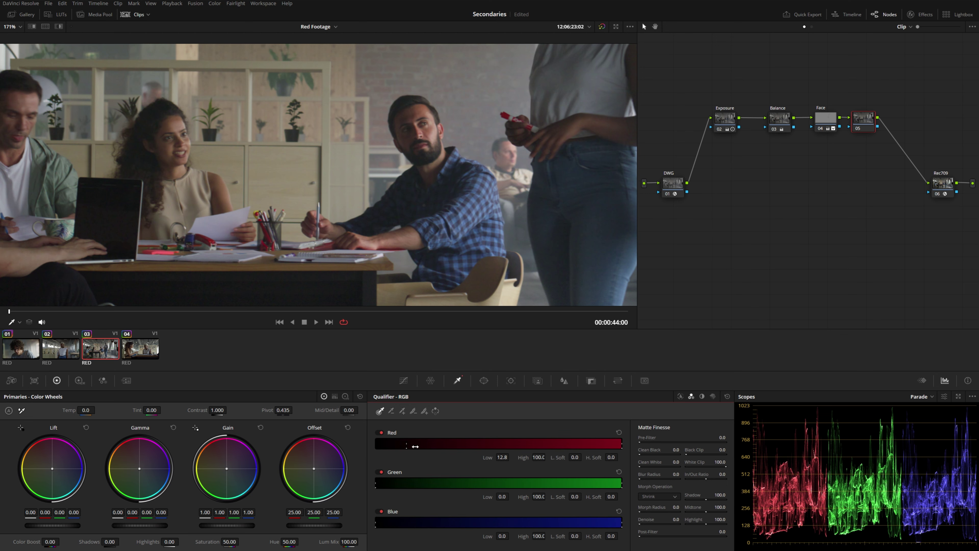
key(shift+h)
drag(415, 446, 518, 445)
key(ctrl+z)
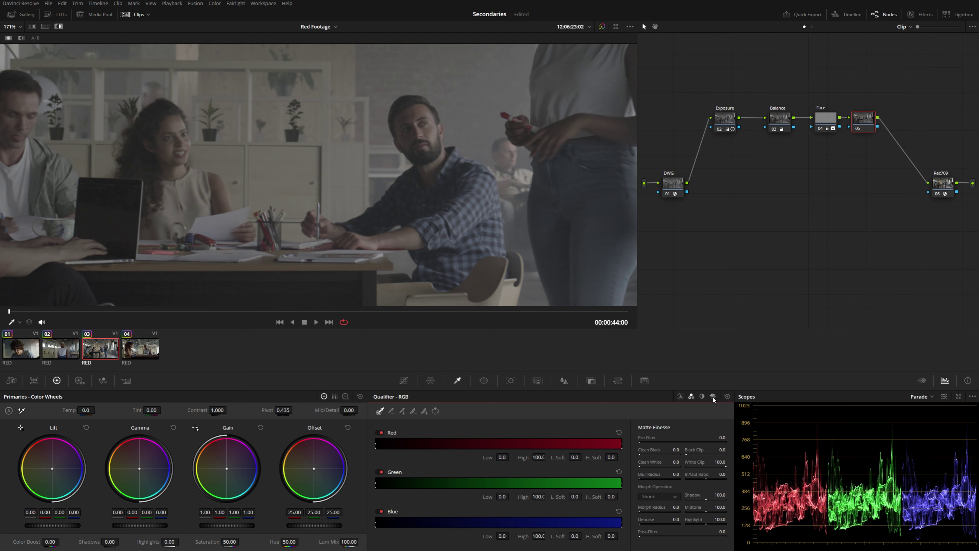
Try to sample the red marker with the HSL qualifier in the highlight view, and reset the qualifier.
click(712, 397)
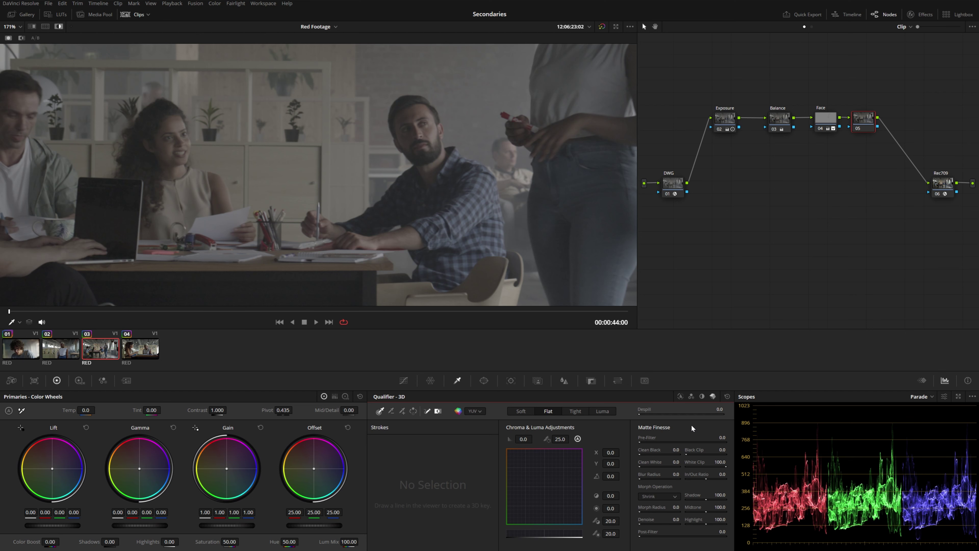
click(679, 396)
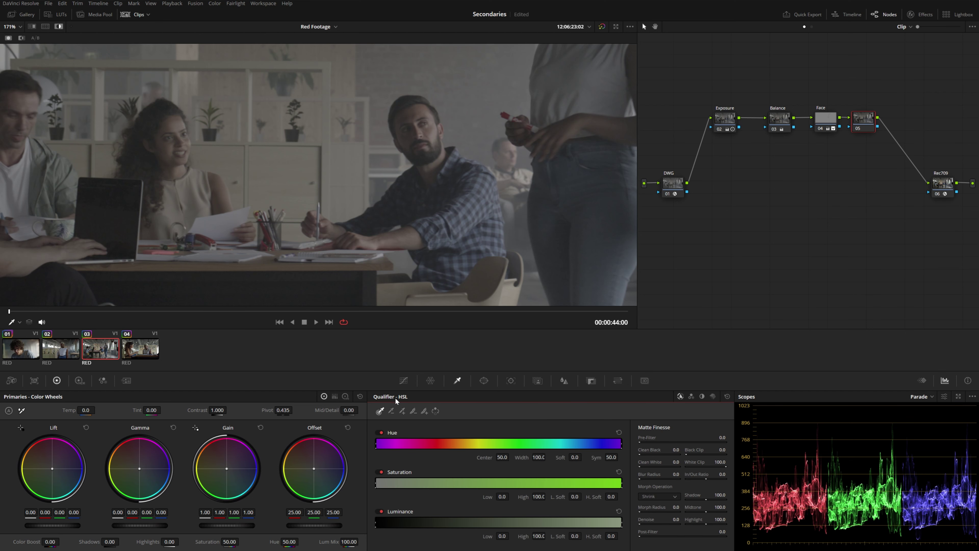
click(507, 114)
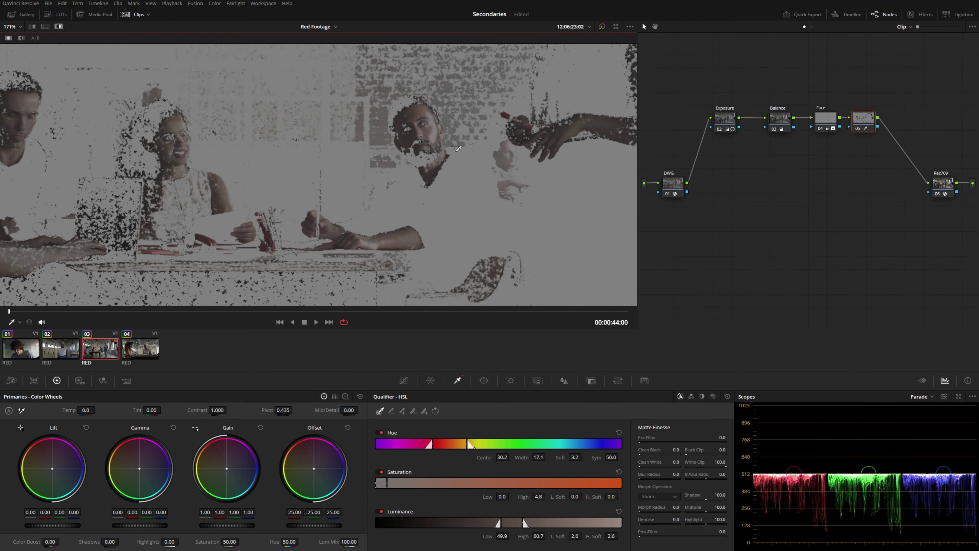
click(727, 396)
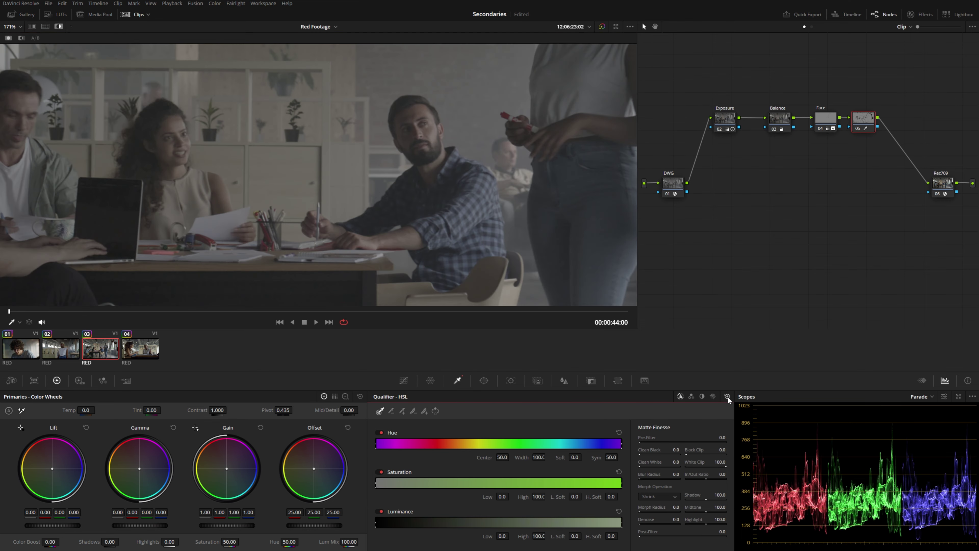
Sample the red marker in the standing woman's hand with a short stroke using the 3D qualifier.
click(713, 396)
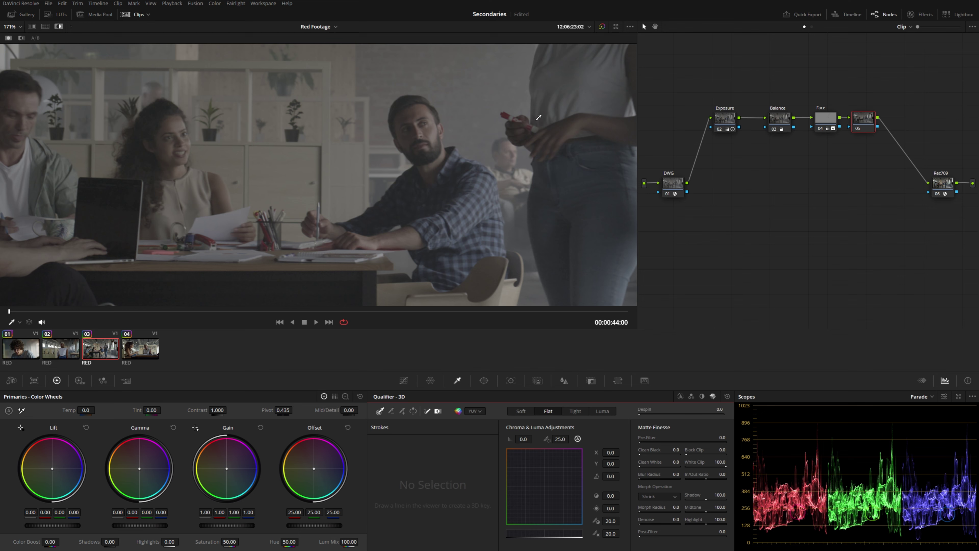
drag(503, 115, 508, 113)
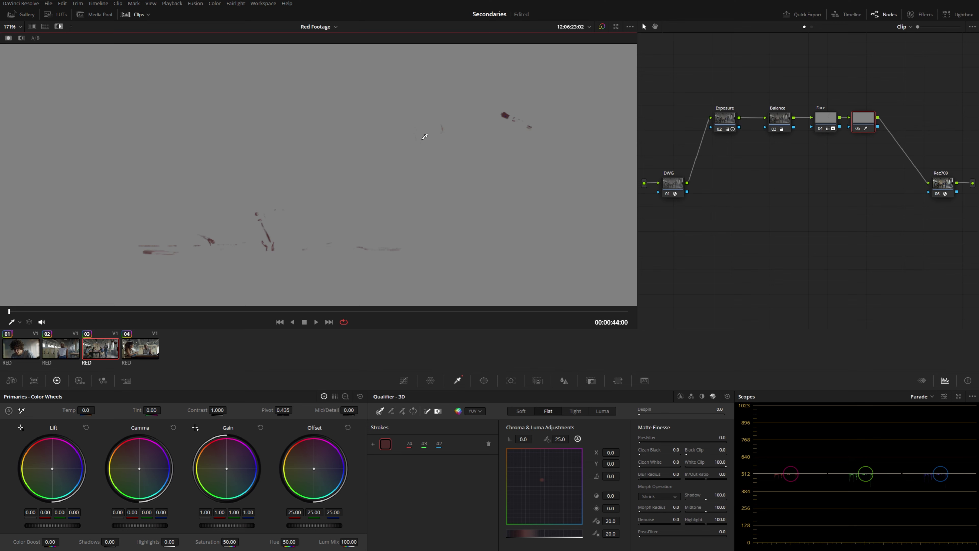
drag(428, 157, 456, 214)
drag(510, 178, 510, 124)
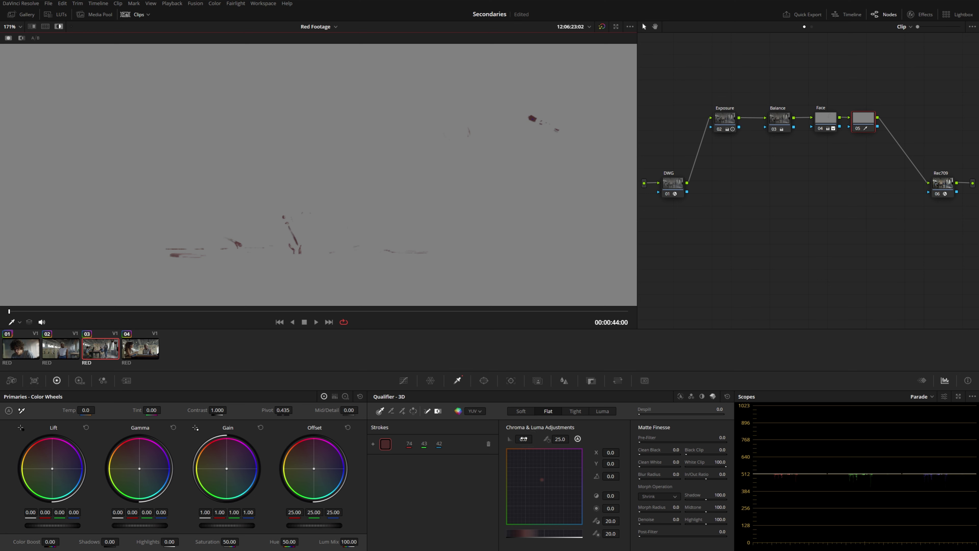
Try an HSL hue range with centre 34.9, width 13.8 and softness 2.8 as a comparison with the 3D key.
click(681, 396)
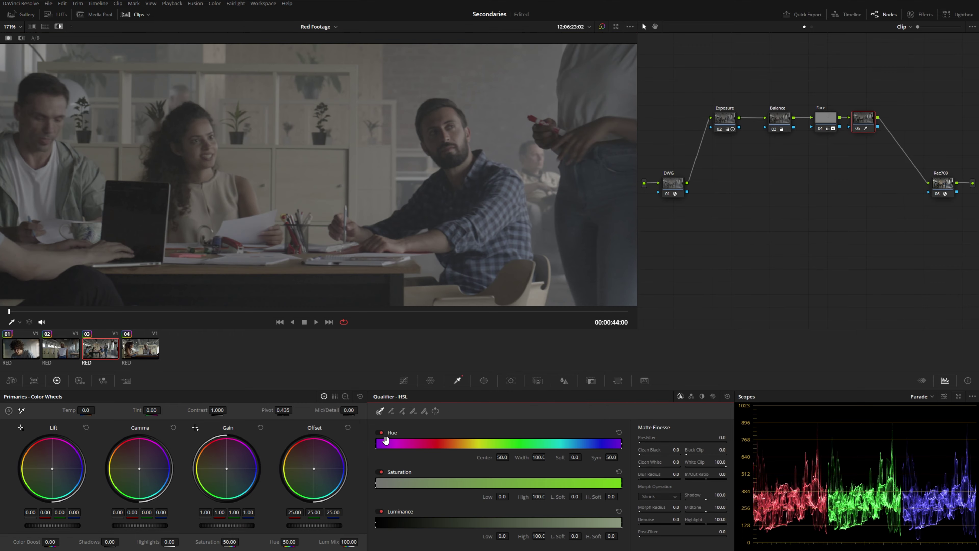
drag(378, 443, 456, 445)
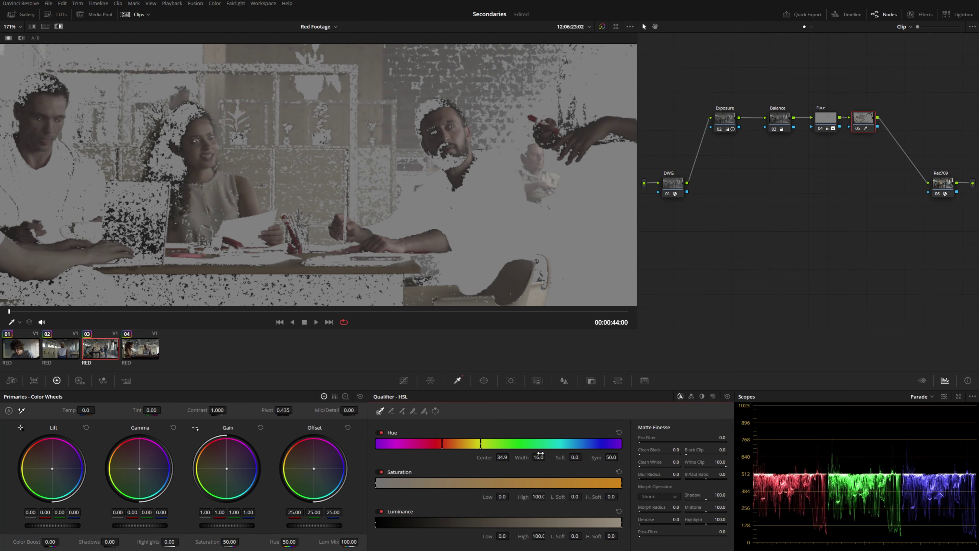
drag(540, 455, 593, 456)
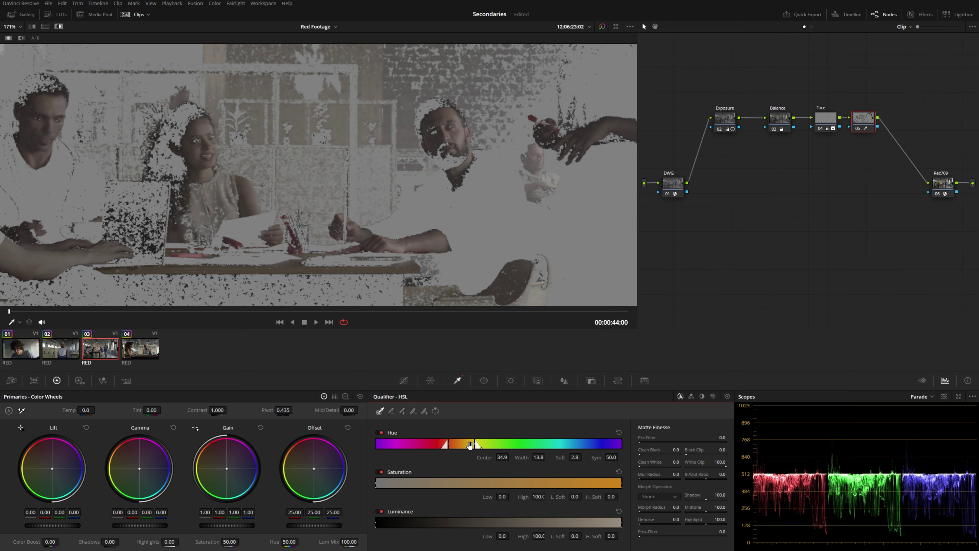
Set the 3D key's chroma range to 24.9 and softness to 43.3, and subtract strokes across the seated woman's face and the table edge.
click(712, 396)
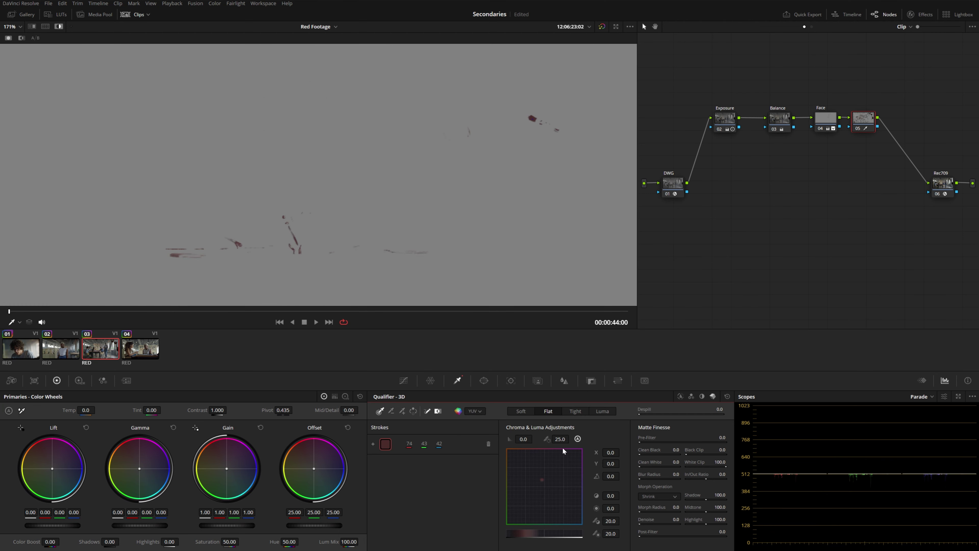
mouse_move(523, 438)
mouse_down()
mouse_move(567, 438)
mouse_move(534, 439)
mouse_up()
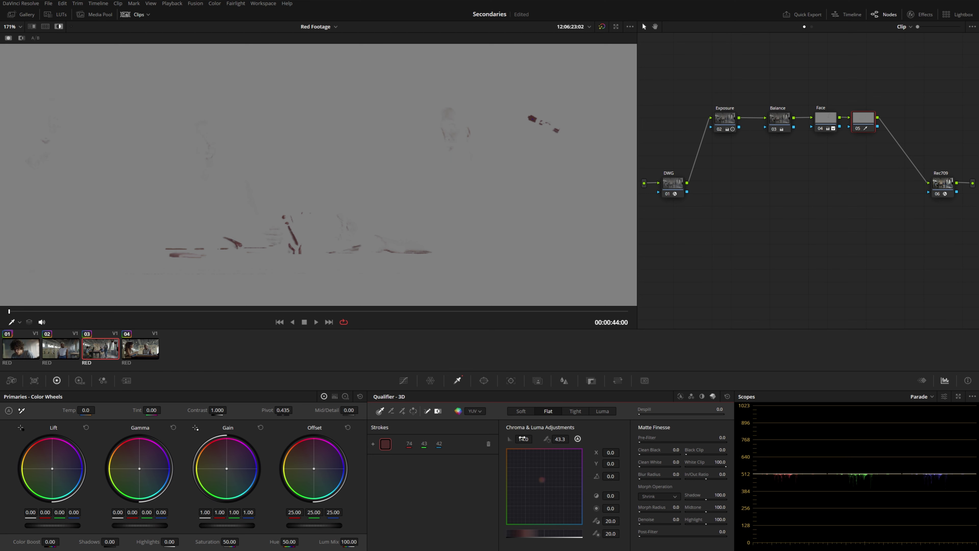
click(391, 412)
drag(524, 439, 533, 439)
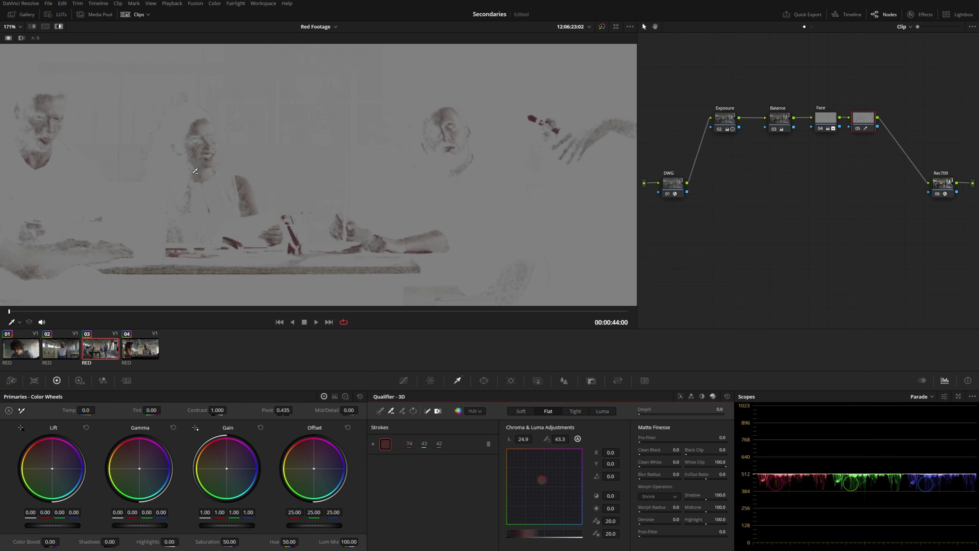
drag(189, 178, 216, 126)
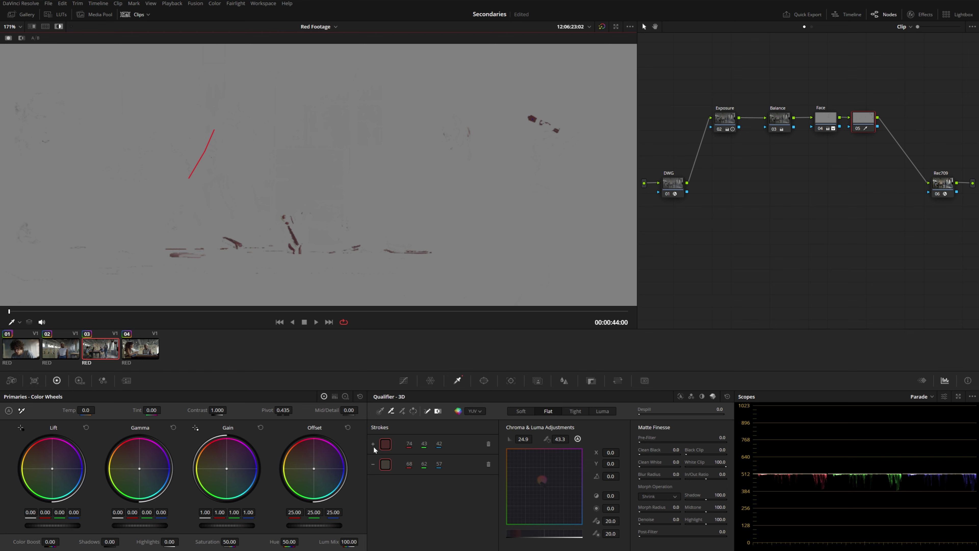
click(372, 464)
drag(188, 264, 192, 247)
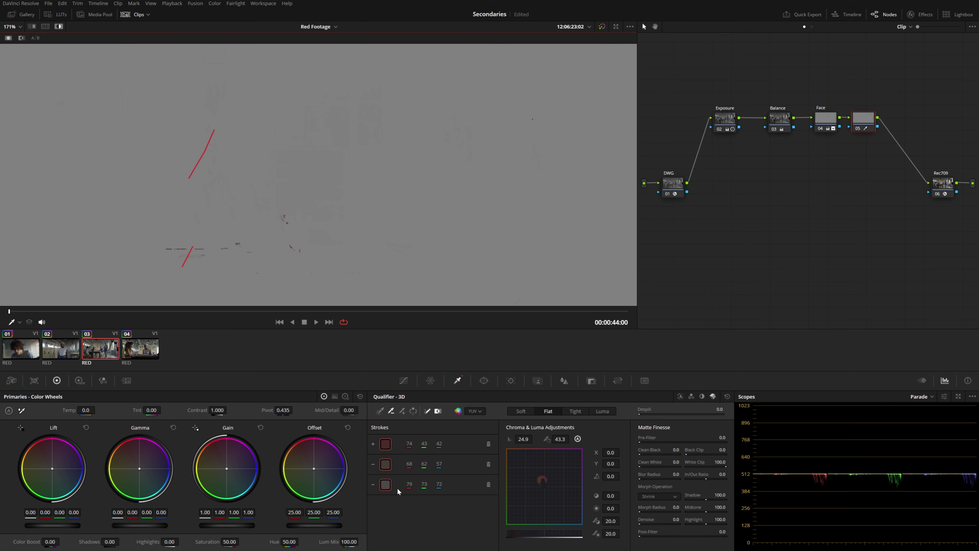
Try adding a sample from the pens on the table, and delete every stroke except the original marker sample.
click(402, 411)
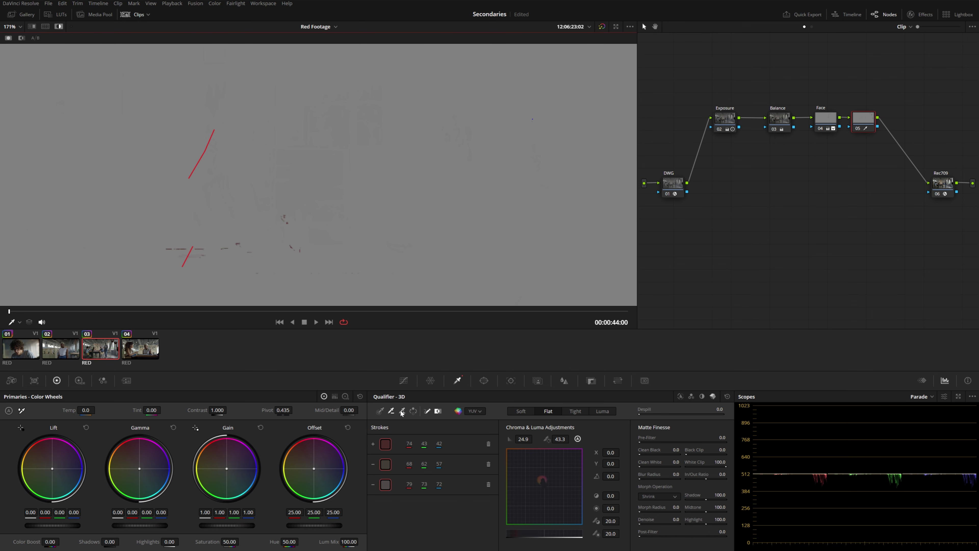
click(296, 230)
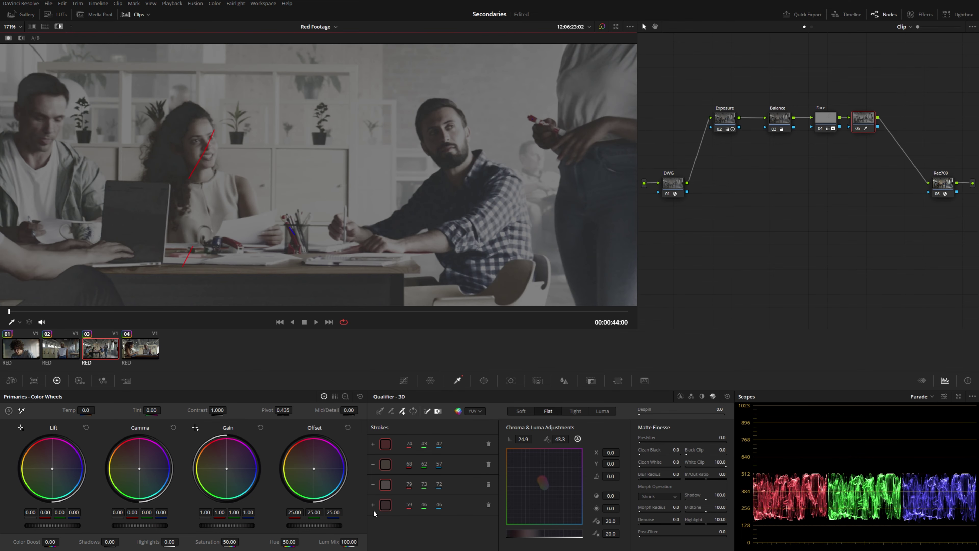
click(488, 505)
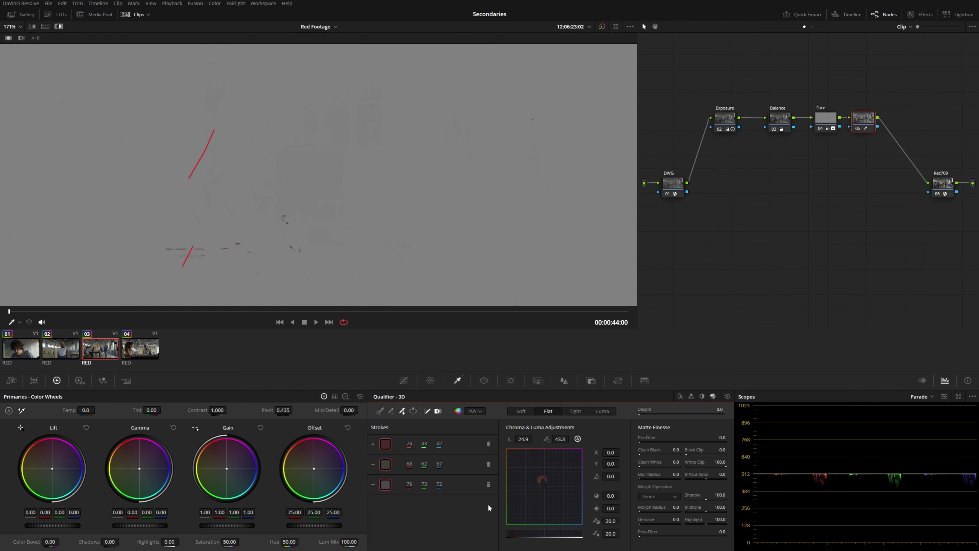
click(488, 484)
click(488, 464)
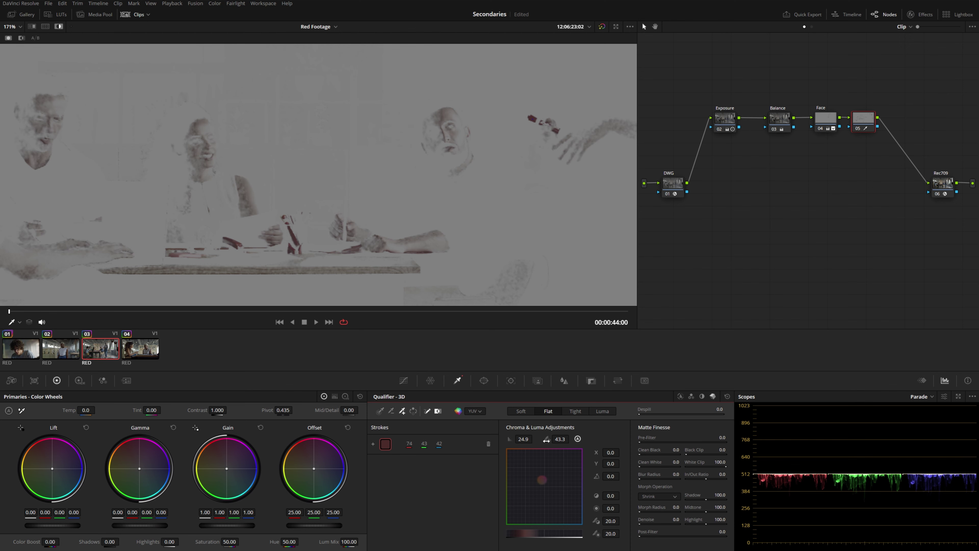
Set the 3D key's chroma range to 7.9 and softness to 44.9, comparing the Soft and Luma presets before returning to Flat.
drag(523, 439, 504, 439)
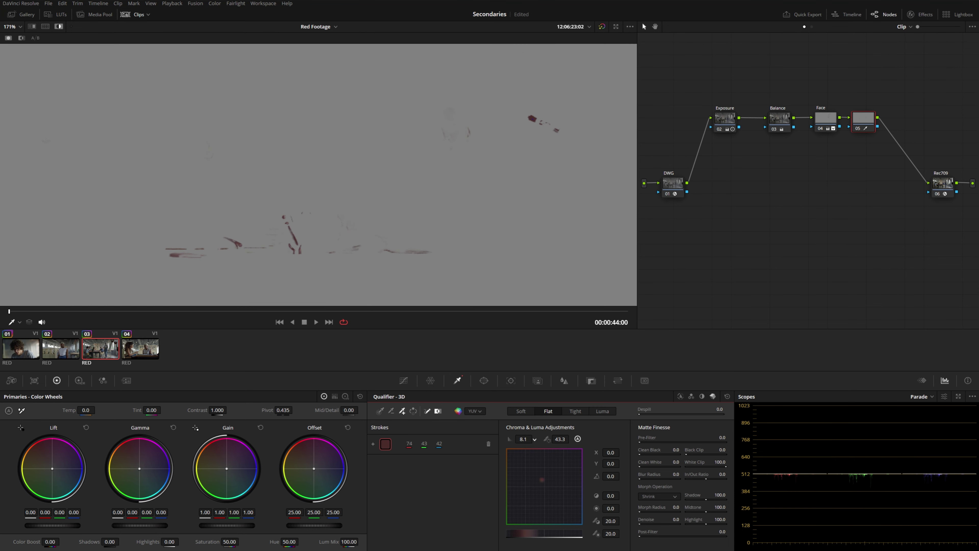
click(520, 411)
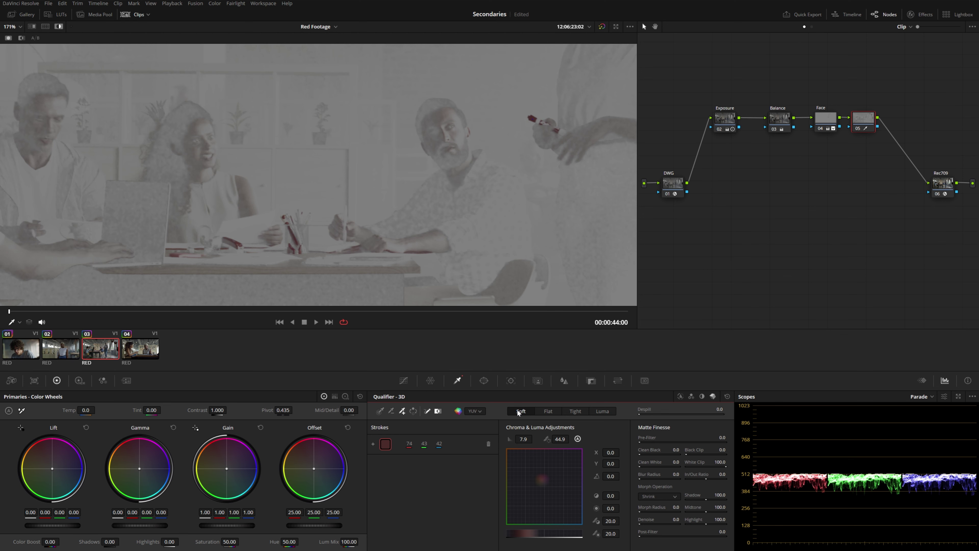
click(553, 412)
click(603, 412)
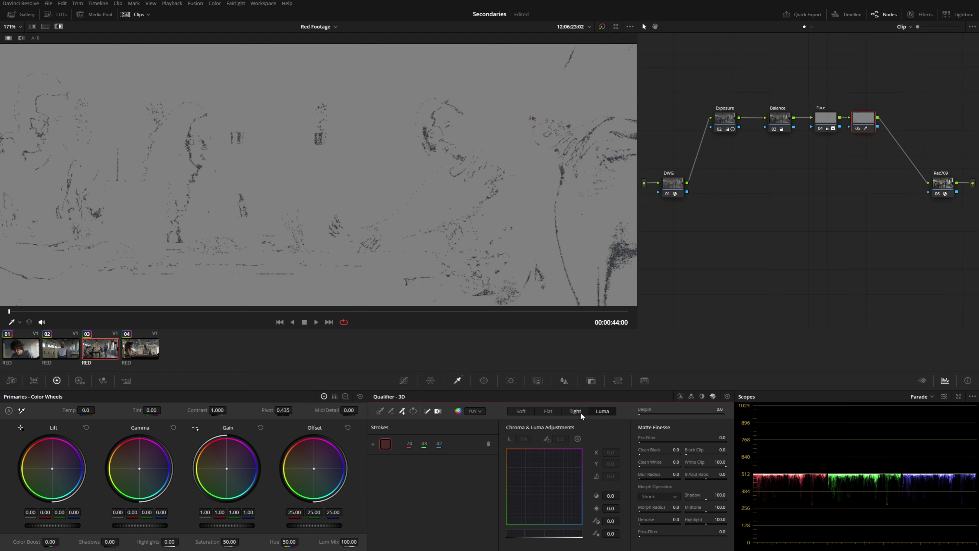
click(550, 412)
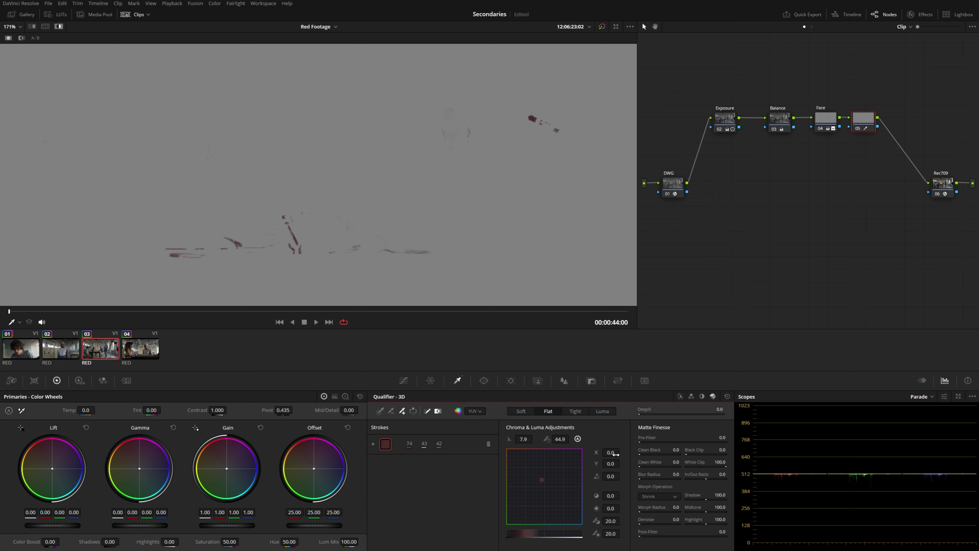
Try shifting the 3D key's chroma selection to X 11.8, Y -7.1 and rotation -61.3, and reset all three offsets.
drag(615, 455, 655, 476)
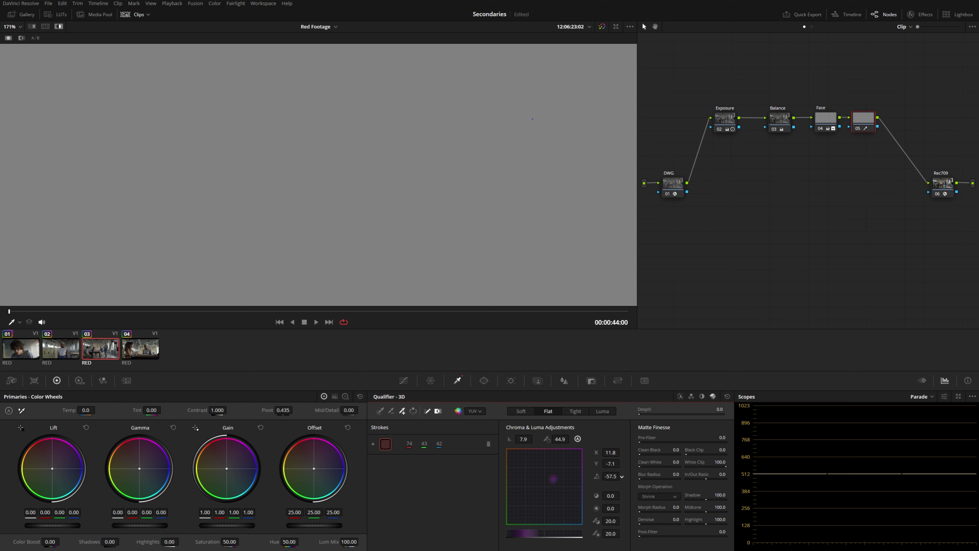
double_click(597, 475)
double_click(596, 464)
double_click(596, 451)
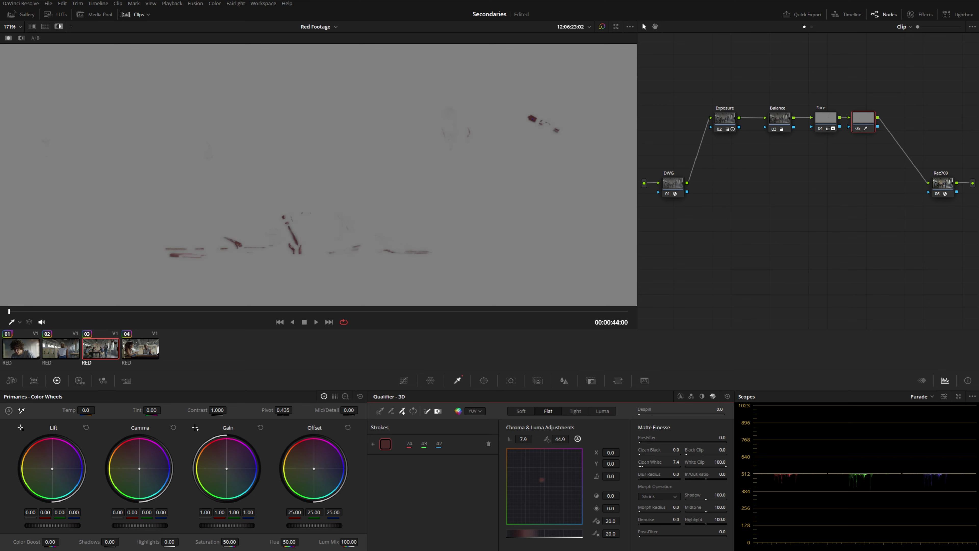
Refine the key's matte with clean black 2.3, clean white 9.0, blur radius 8.9 and denoise 6.7, and turn off the highlight view.
drag(640, 454, 640, 454)
drag(644, 517, 644, 525)
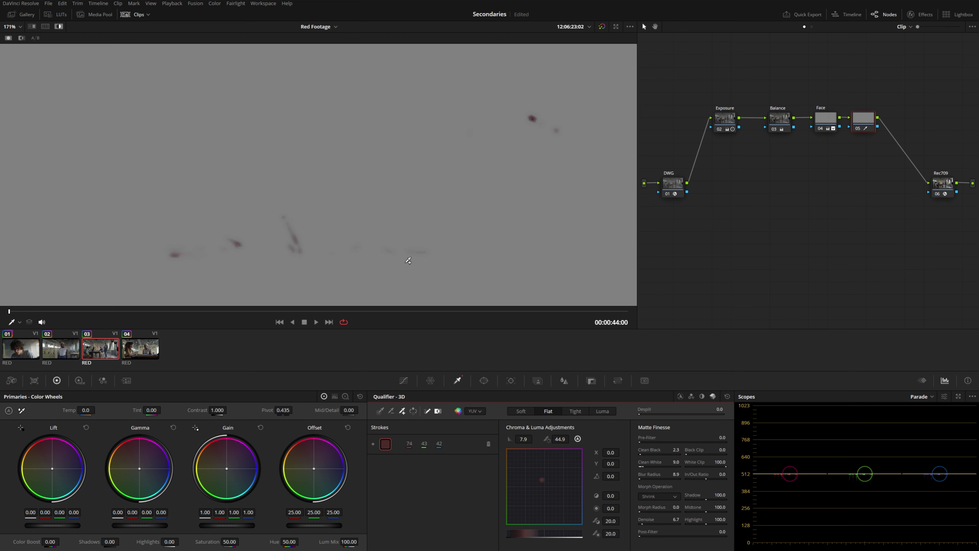
key(shift+h)
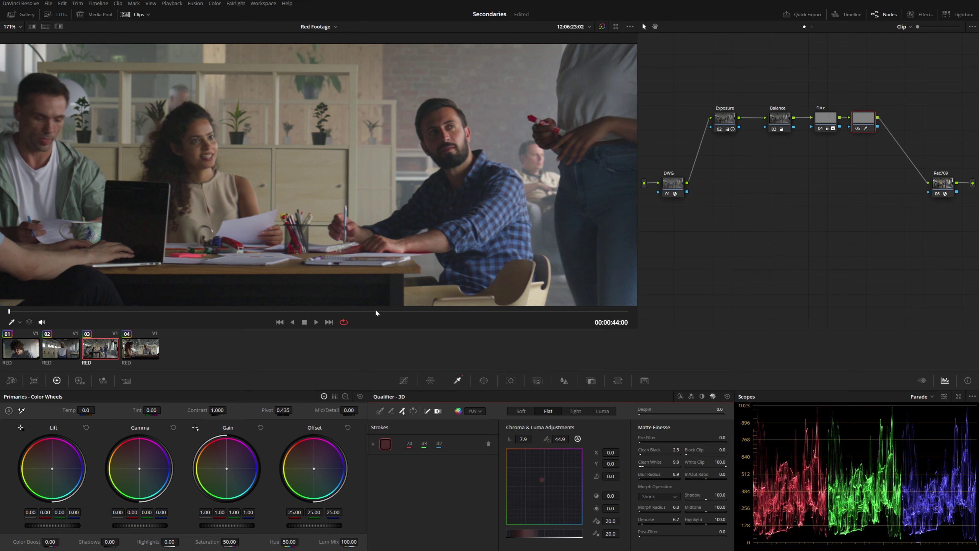
Lower the red hue's saturation to 0.60 with the Hue Vs Sat curve, comparing the shot with the node disabled and enabled.
click(403, 381)
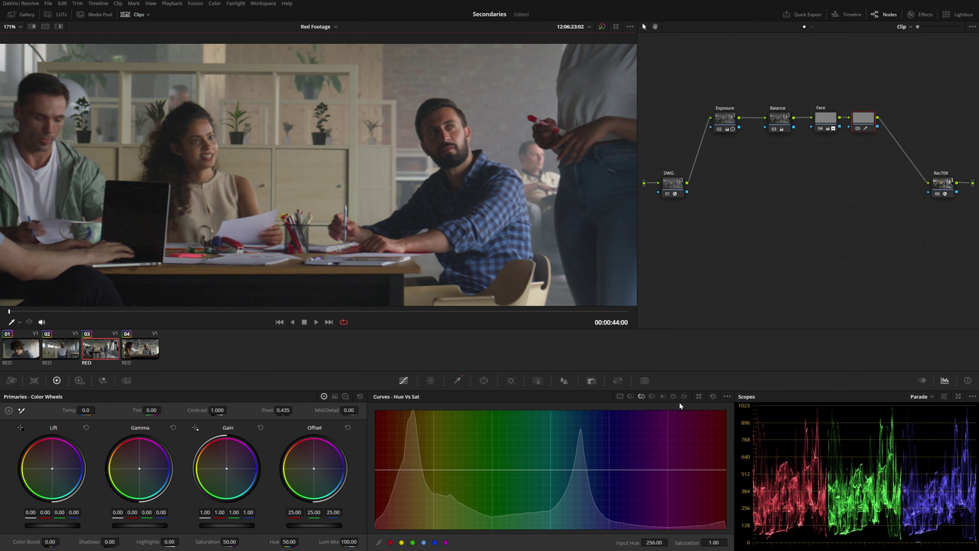
click(391, 542)
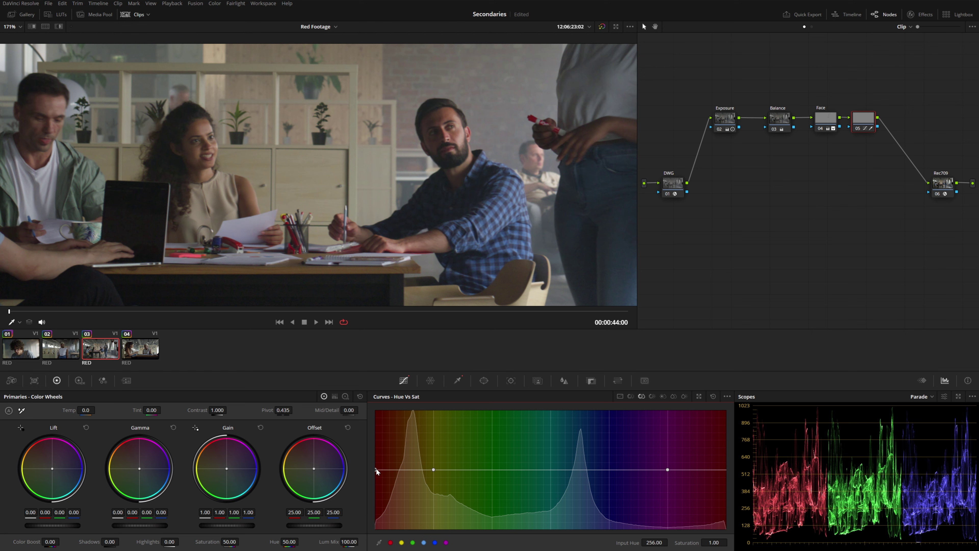
mouse_move(713, 542)
mouse_down()
mouse_move(698, 542)
mouse_move(729, 542)
mouse_up()
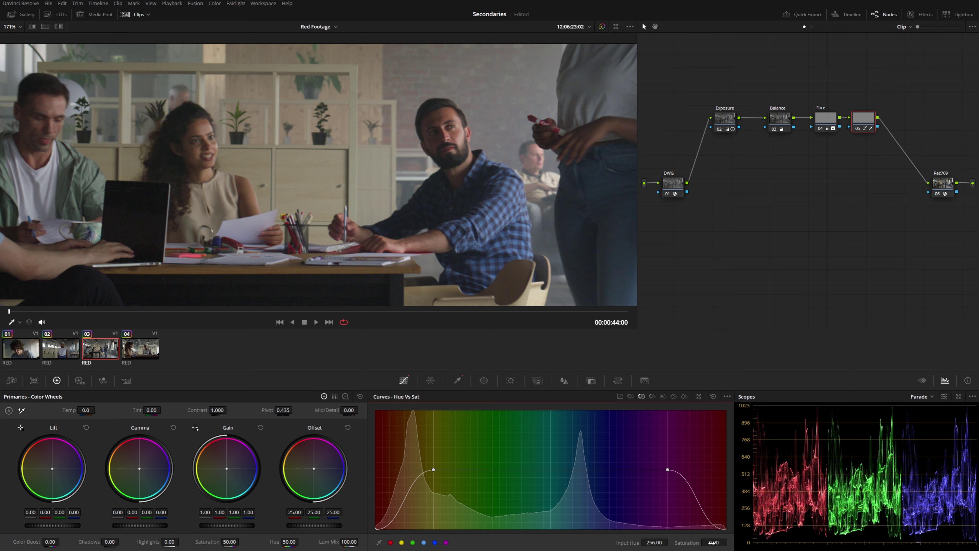
drag(712, 542, 729, 542)
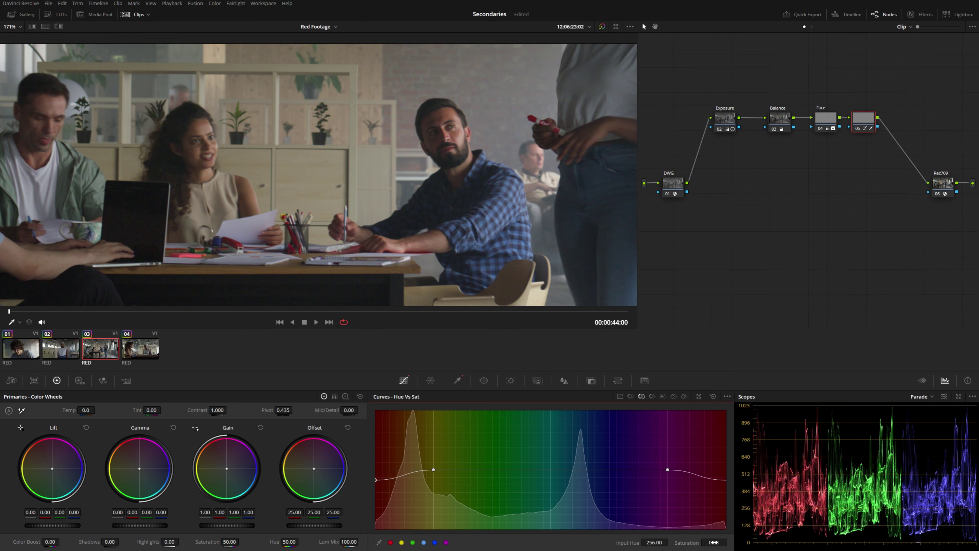
drag(729, 543, 730, 543)
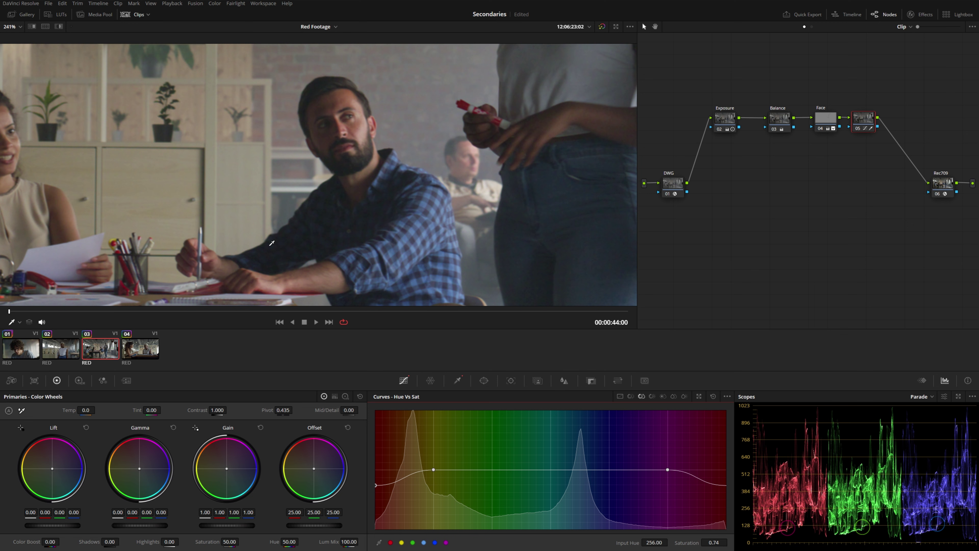
key(ctrl+d)
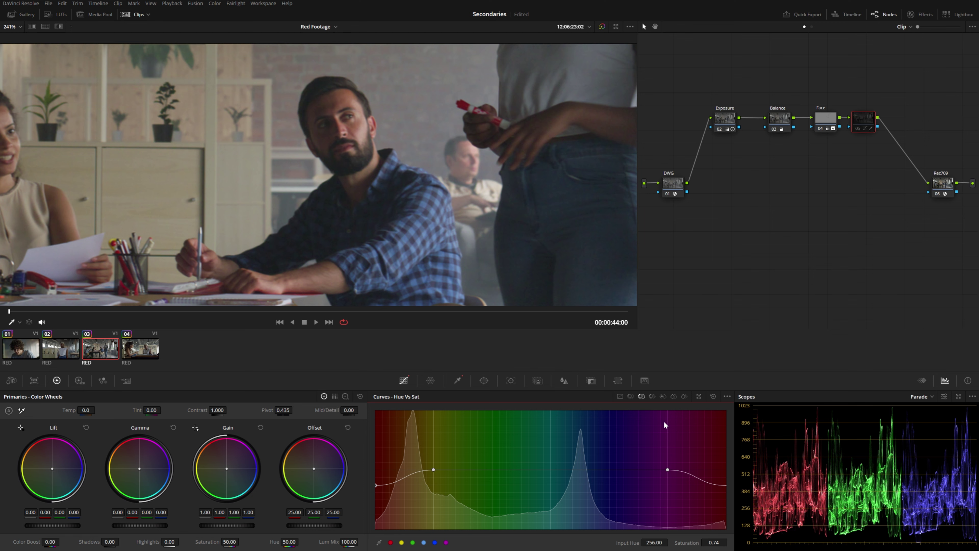
key(ctrl+d)
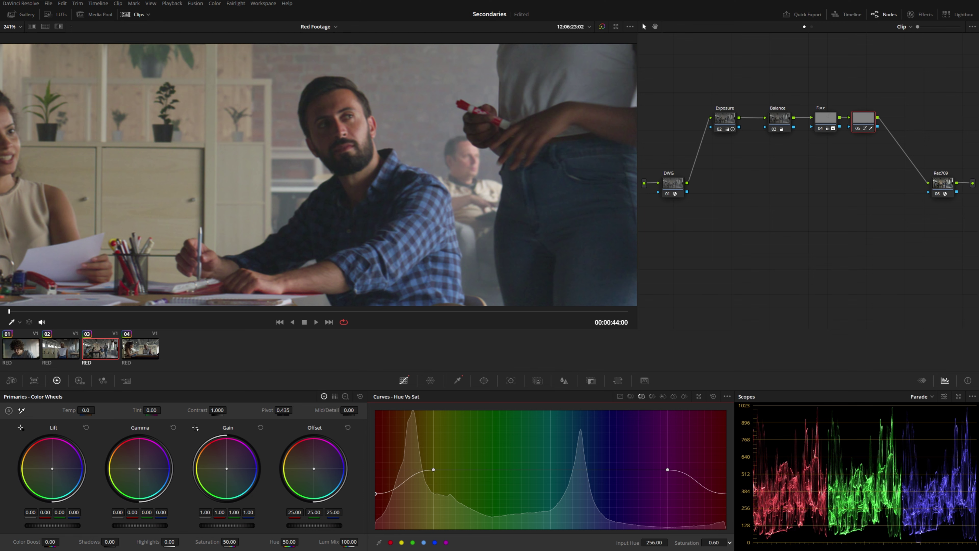